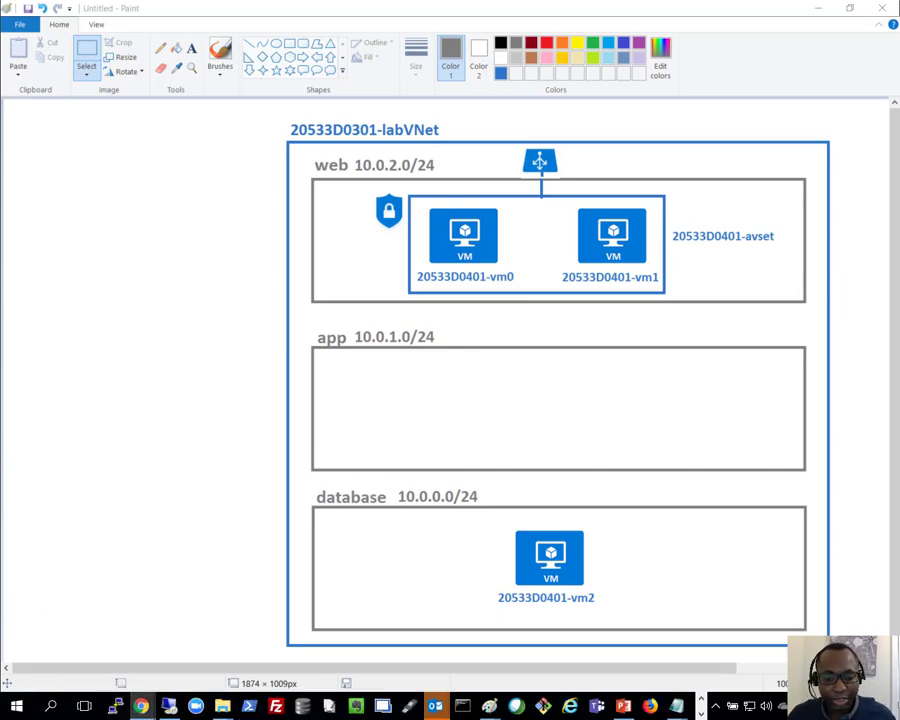
# Step: Review the Exercise 3 notes on attaching VHDs, configuring a Storage Spaces volume and removing the lab environment
pyautogui.hotkey('alt', 'Tab')
pyautogui.click(258, 379)
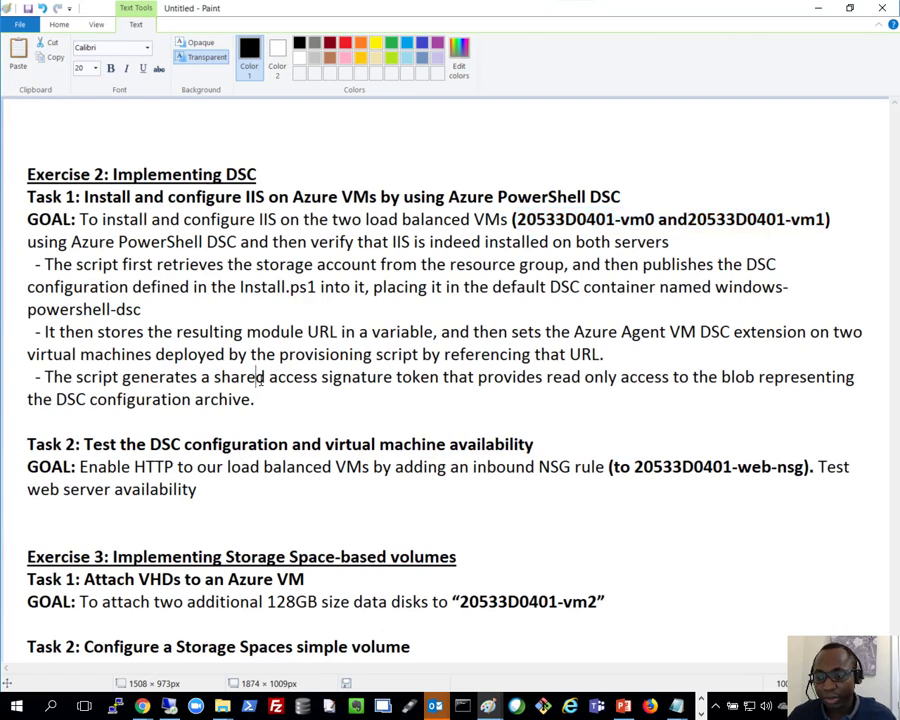
pyautogui.press('Down')
pyautogui.press('Down')
pyautogui.press('Down')
pyautogui.press('Down')
pyautogui.press('Down')
pyautogui.press('Down')
pyautogui.press('Down')
pyautogui.press('Down')
pyautogui.press('Down')
pyautogui.press('Down')
pyautogui.press('Down')
pyautogui.press('Down')
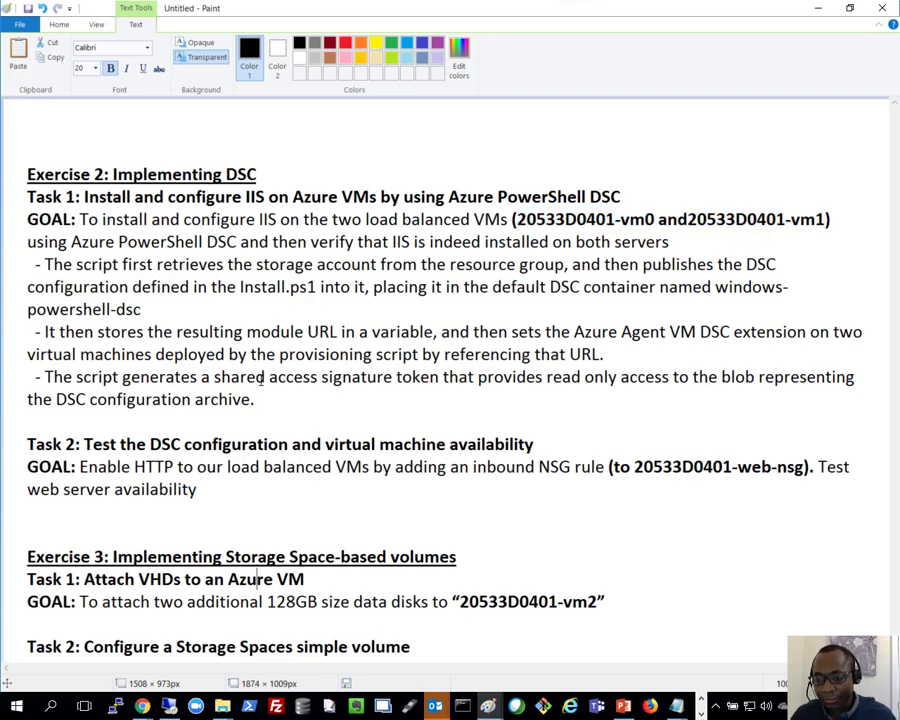
pyautogui.scroll(-2, 262, 378)
pyautogui.scroll(-1, 260, 378)
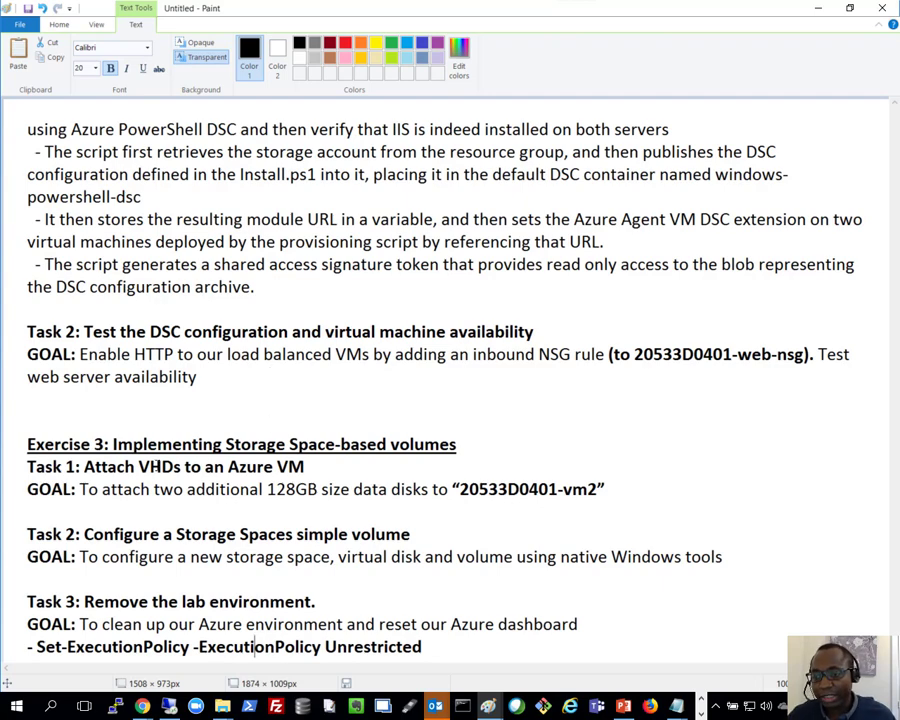
pyautogui.press('Down')
pyautogui.press('Down')
pyautogui.press('Down')
pyautogui.press('Down')
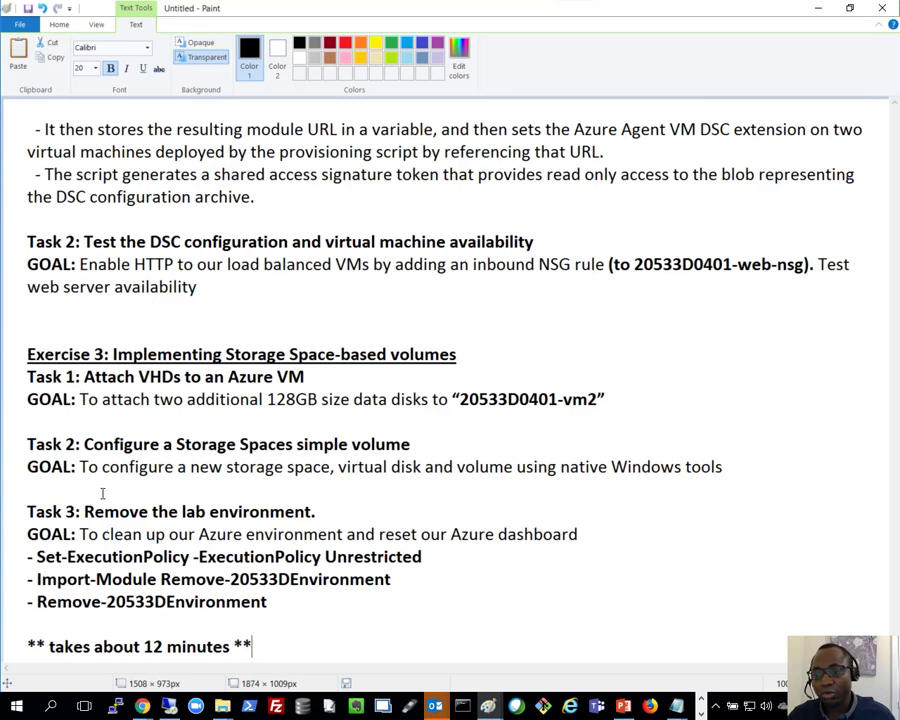
pyautogui.moveTo(80, 399); pyautogui.dragTo(452, 399)
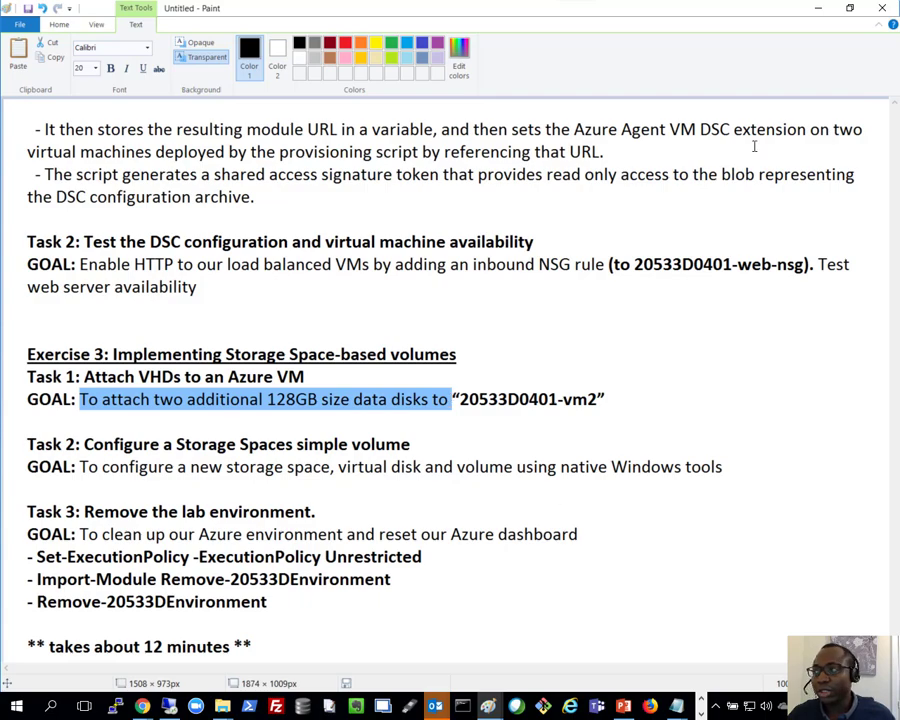
# Step: Switch to the Azure portal in the remote session and open the disk settings of virtual machine 20533D0401-vm2
pyautogui.click(170, 706)
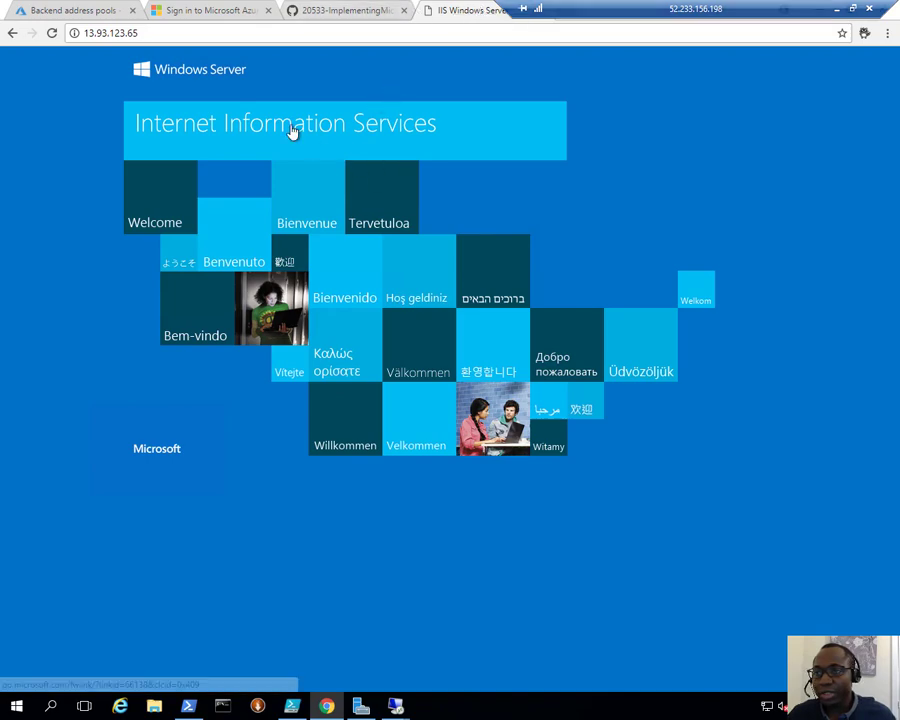
pyautogui.click(92, 10)
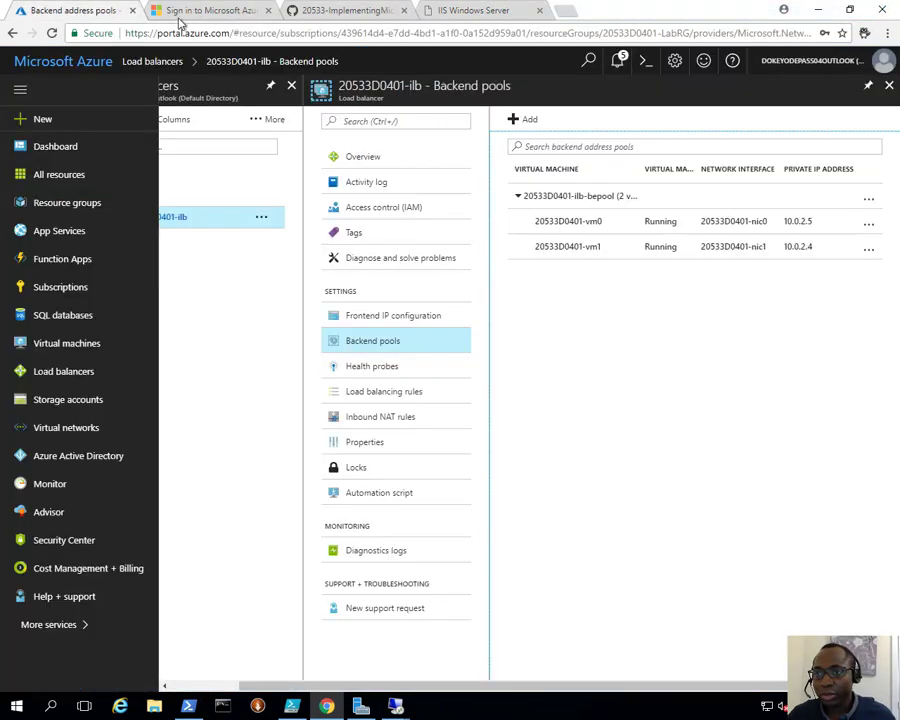
pyautogui.click(76, 343)
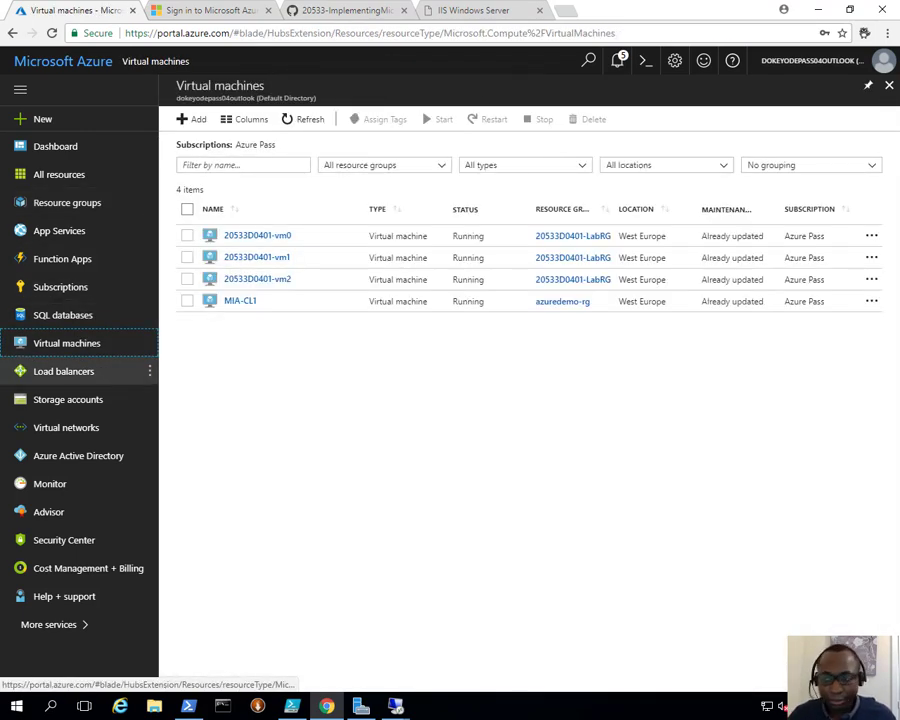
pyautogui.click(260, 280)
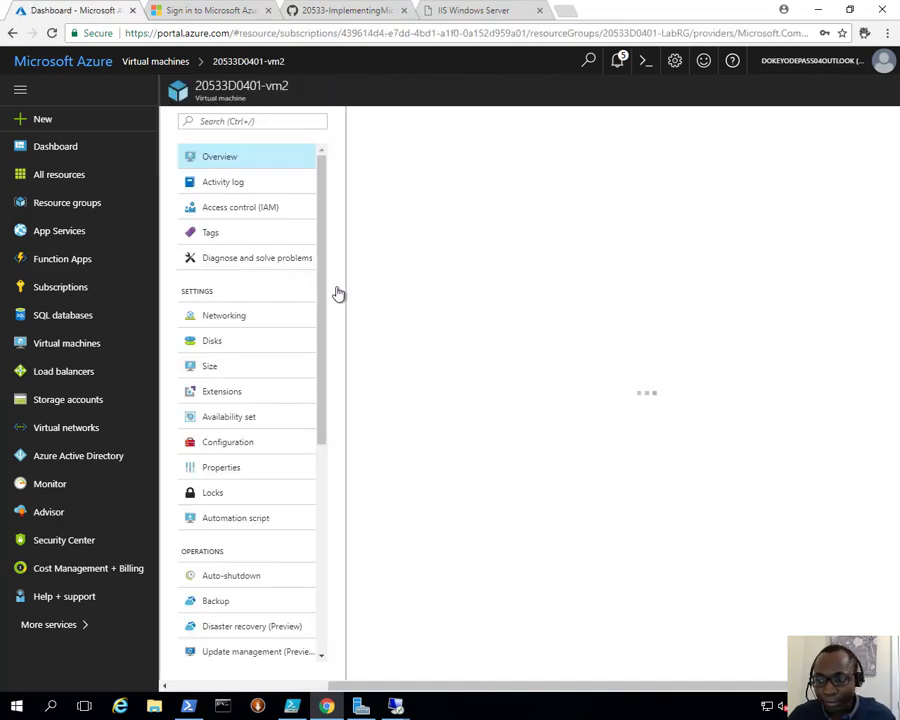
pyautogui.click(219, 342)
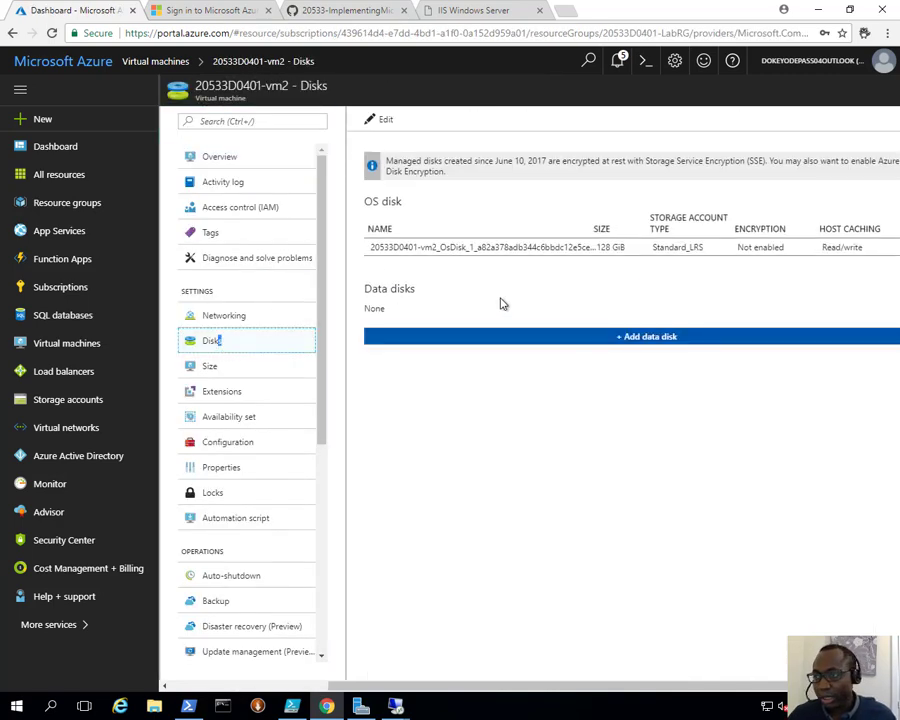
# Step: Add a data disk to the VM by creating a 128 GiB managed disk named 20533D0401-vm2-data01
pyautogui.click(631, 342)
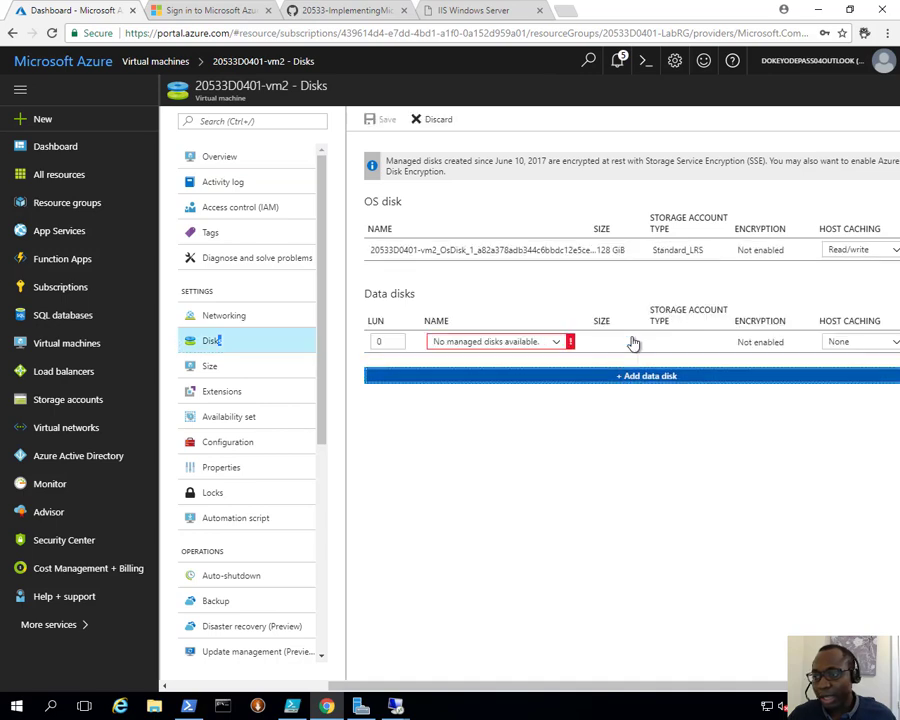
pyautogui.click(558, 343)
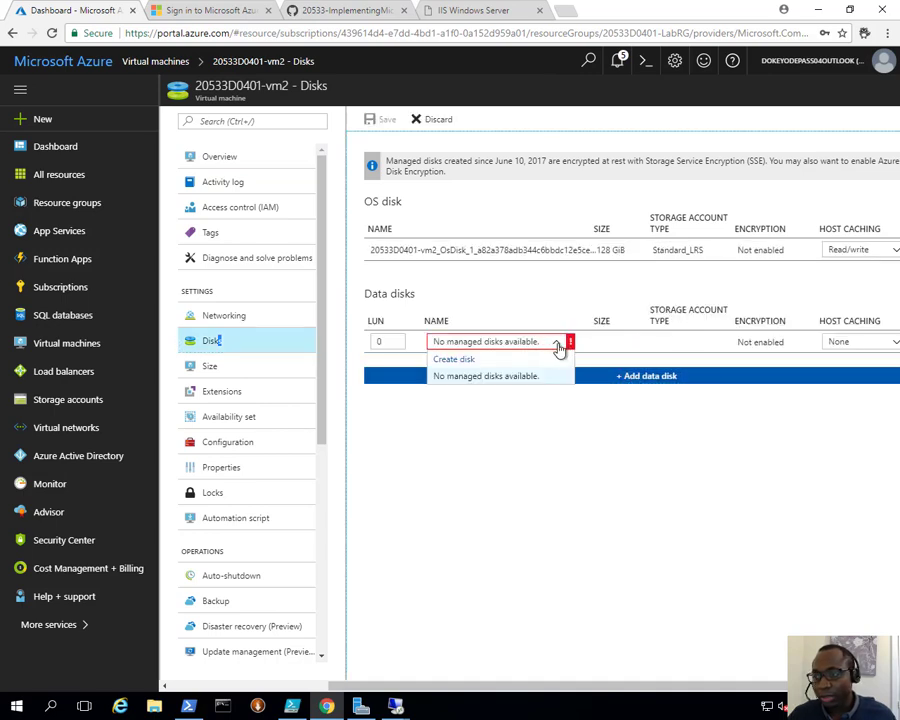
pyautogui.click(446, 360)
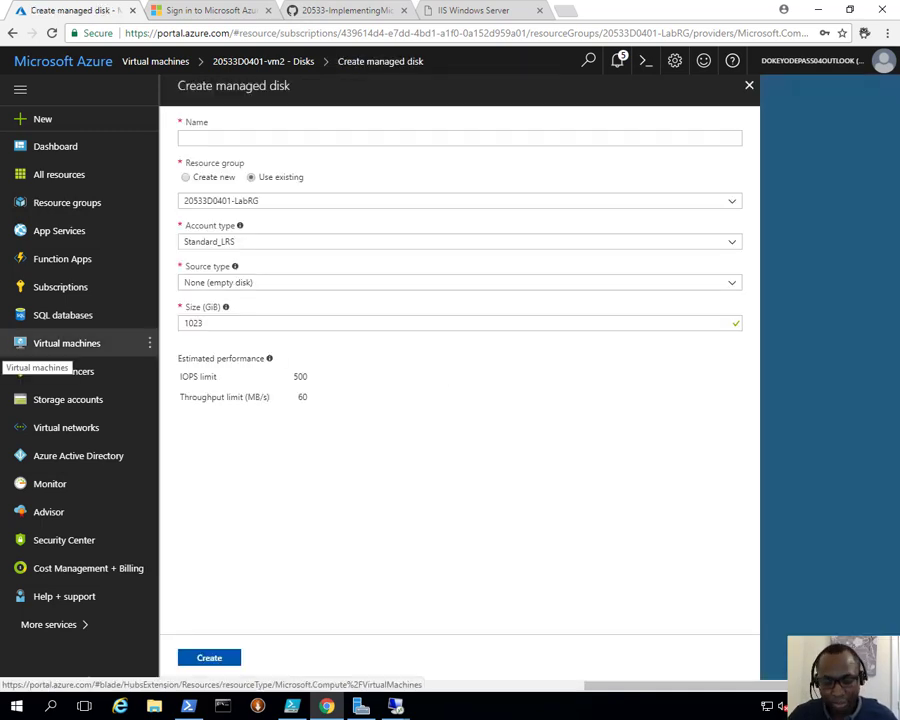
pyautogui.click(221, 138)
pyautogui.write('20533D0401-vm2-data01')
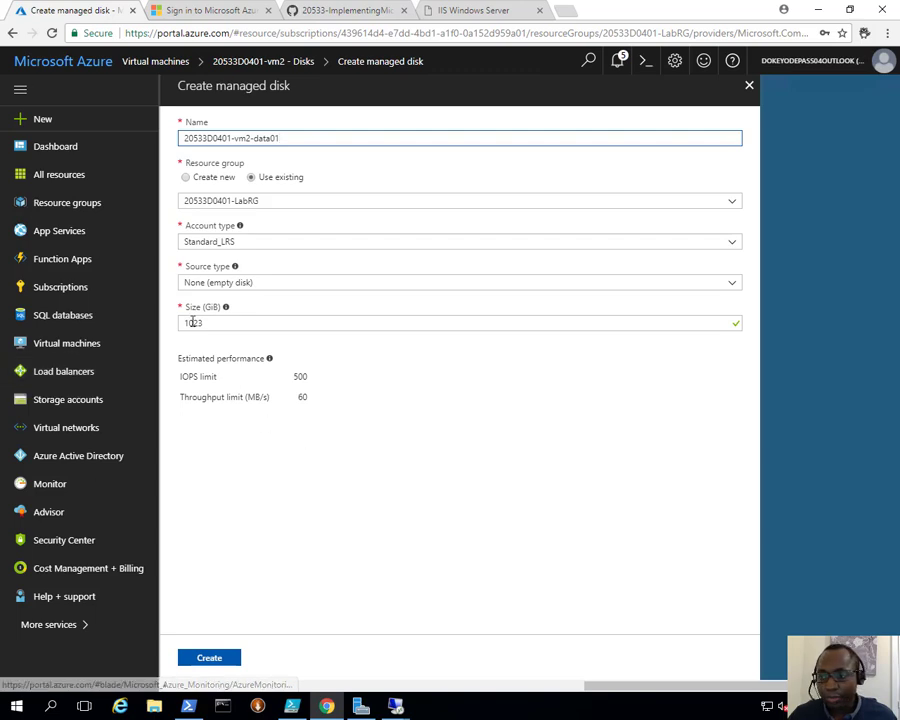
pyautogui.moveTo(207, 323); pyautogui.dragTo(145, 325)
pyautogui.write('128')
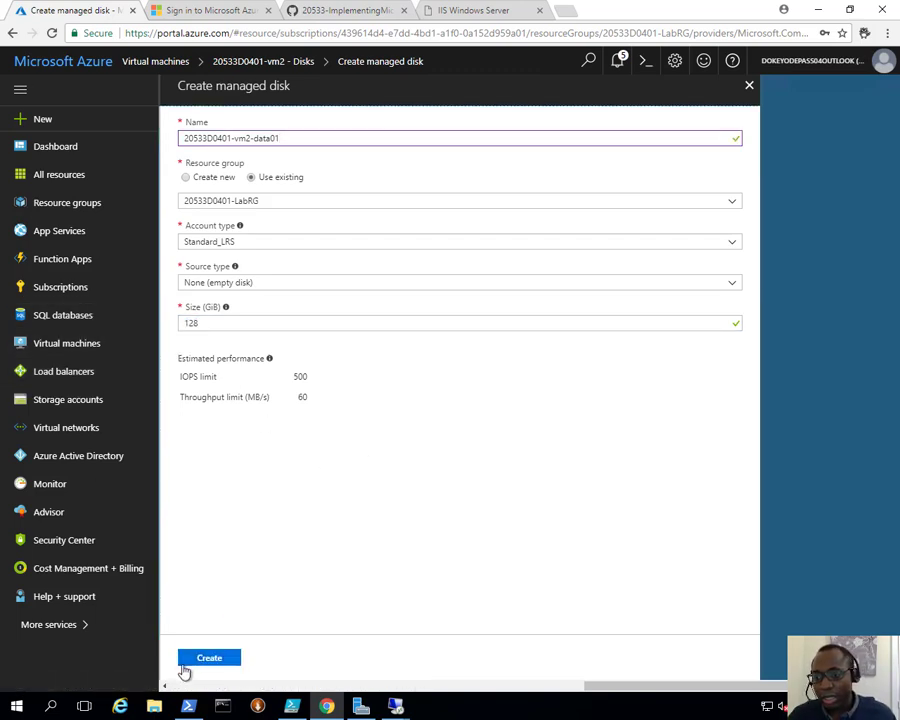
pyautogui.click(202, 660)
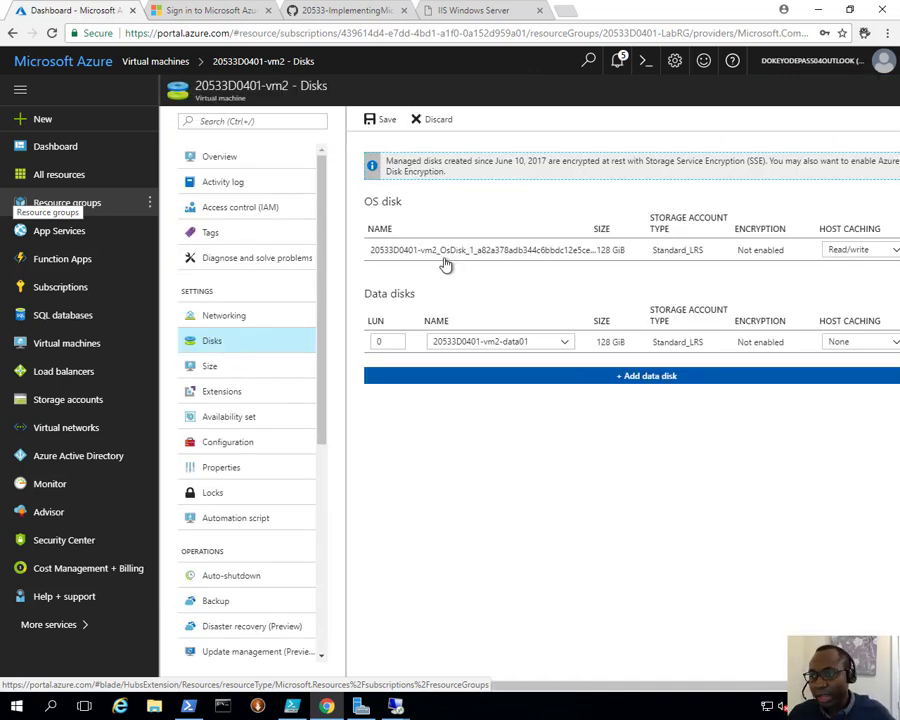
# Step: Add a second data disk by creating a 128 GiB managed disk named 20533D0401-vm2-data02
pyautogui.click(621, 377)
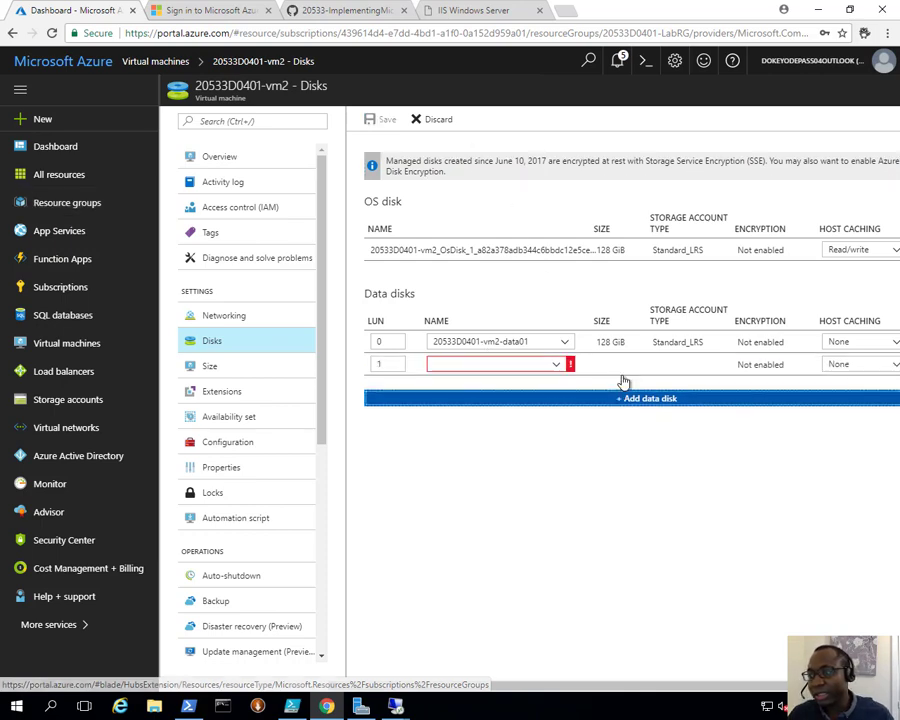
pyautogui.click(556, 364)
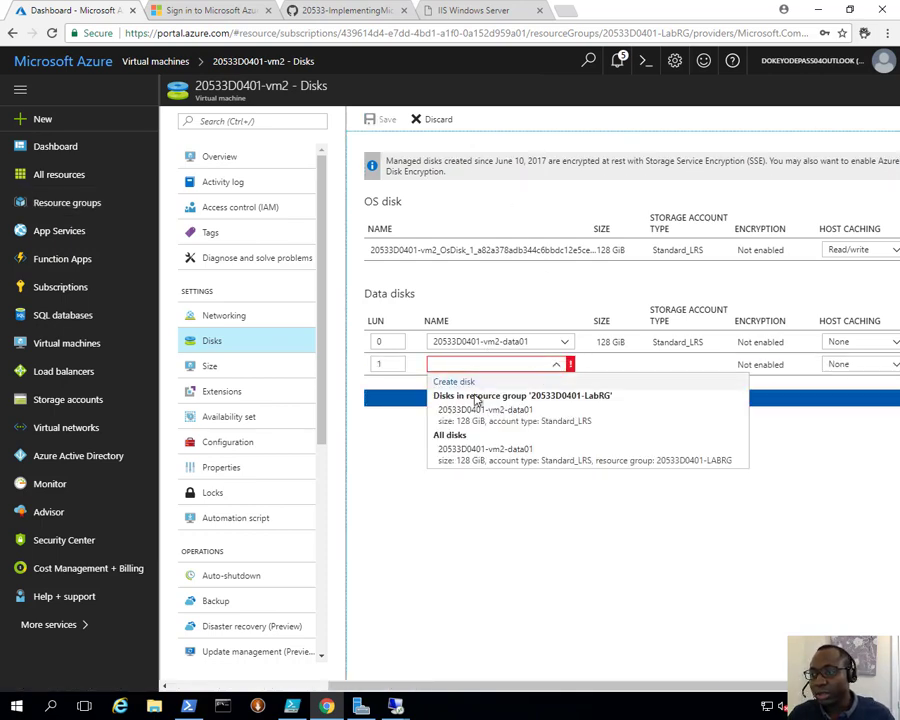
pyautogui.click(463, 385)
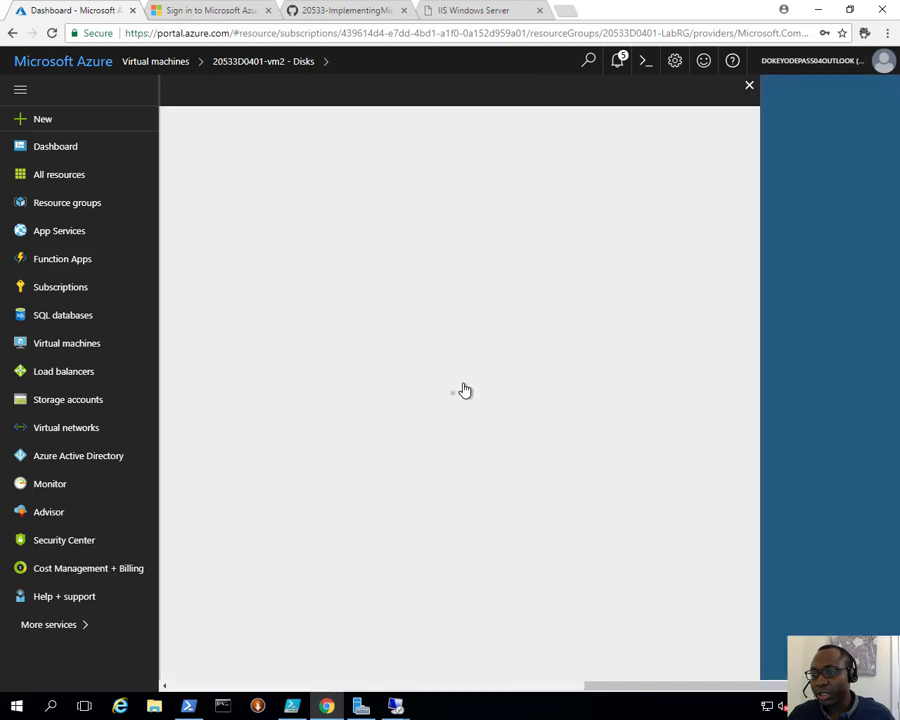
pyautogui.click(204, 144)
pyautogui.write('20533D0401-vm2-data02')
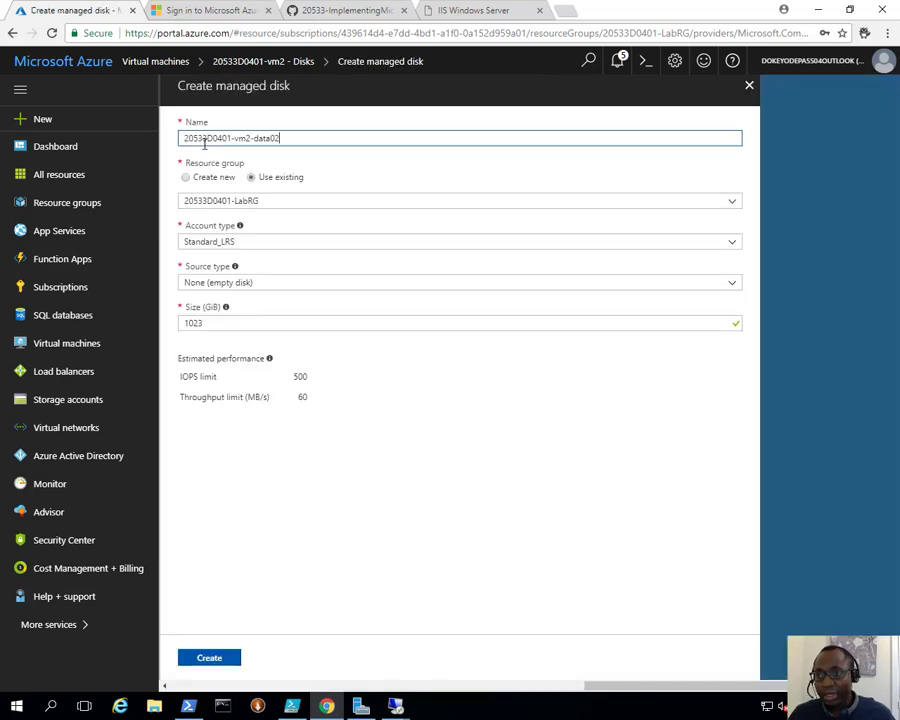
pyautogui.click(230, 323)
pyautogui.press('BackSpace')
pyautogui.press('BackSpace')
pyautogui.press('BackSpace')
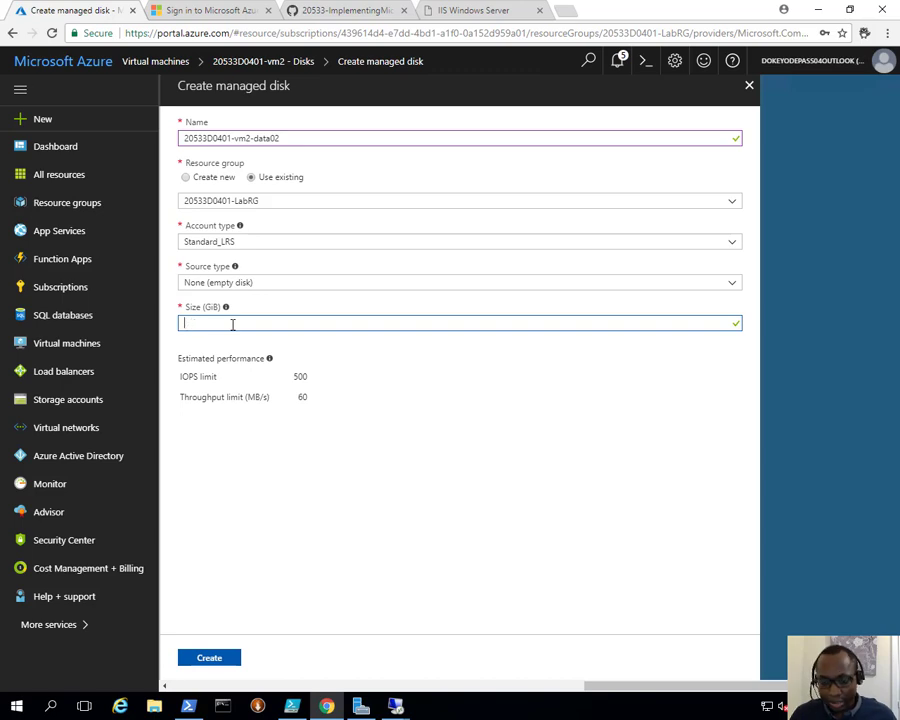
pyautogui.write('128')
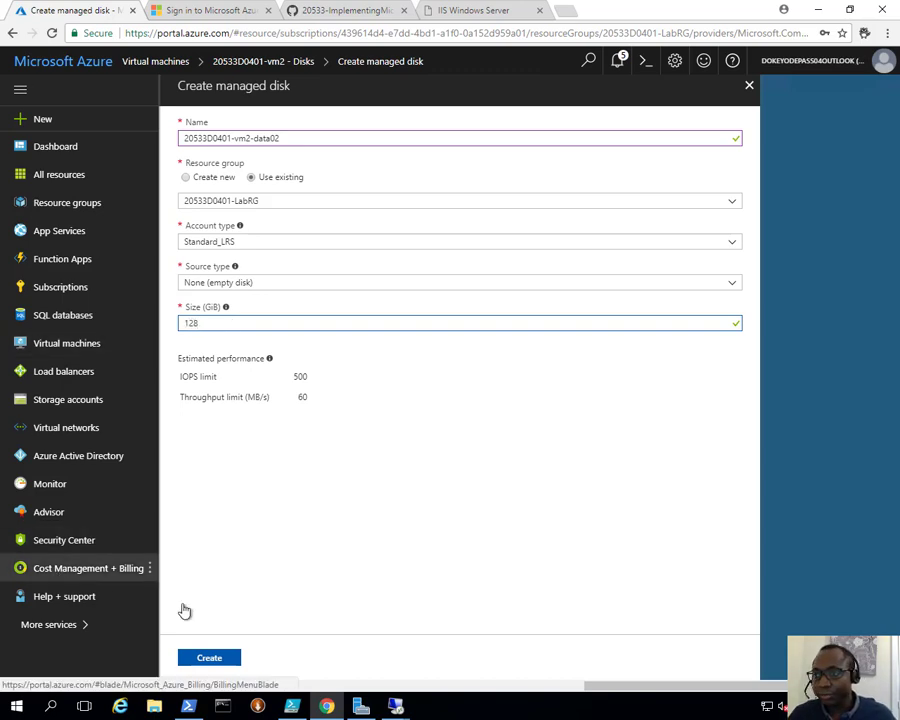
pyautogui.click(287, 448)
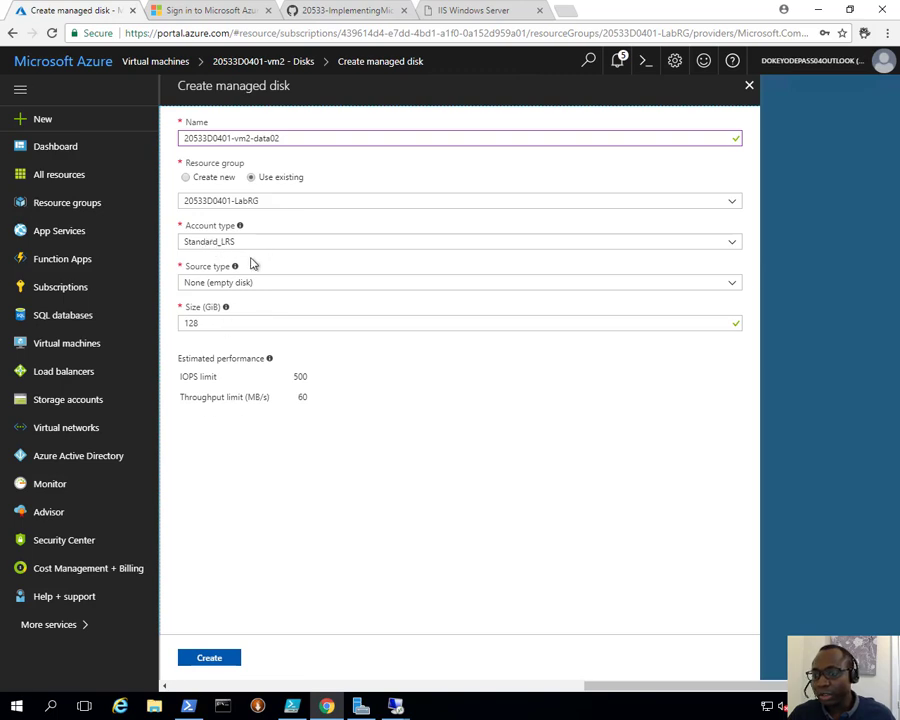
pyautogui.click(214, 656)
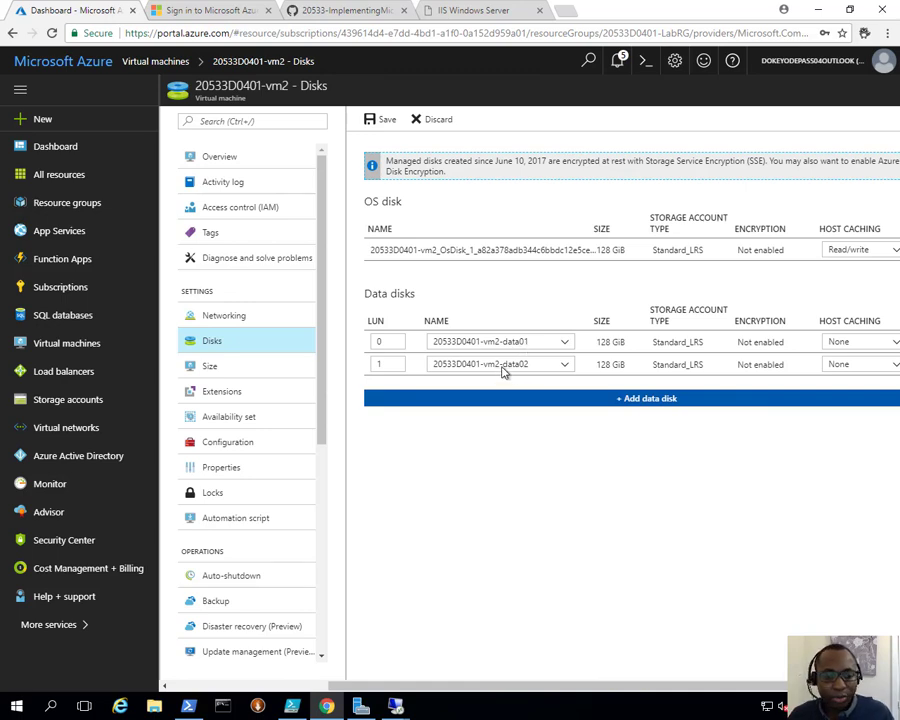
# Step: Save the VM's disk changes and check the portal notifications for the update
pyautogui.click(377, 121)
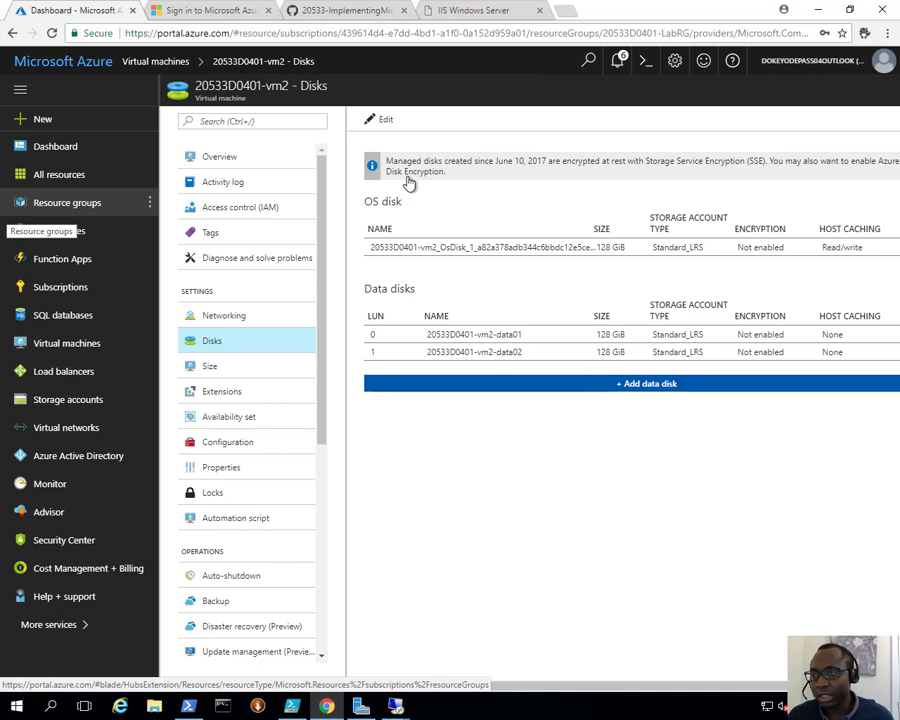
pyautogui.click(617, 60)
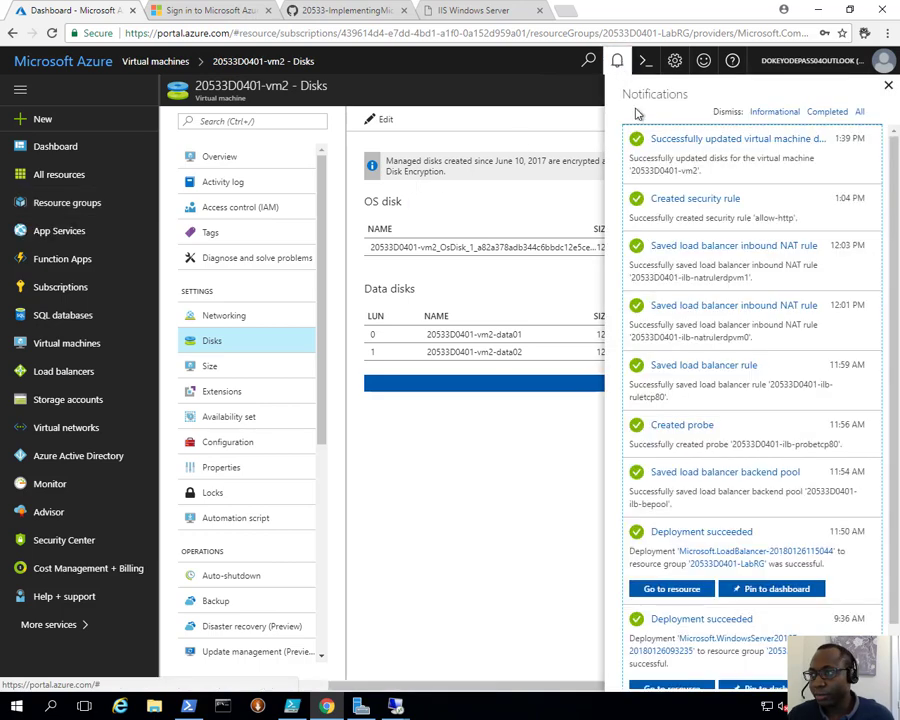
pyautogui.click(888, 85)
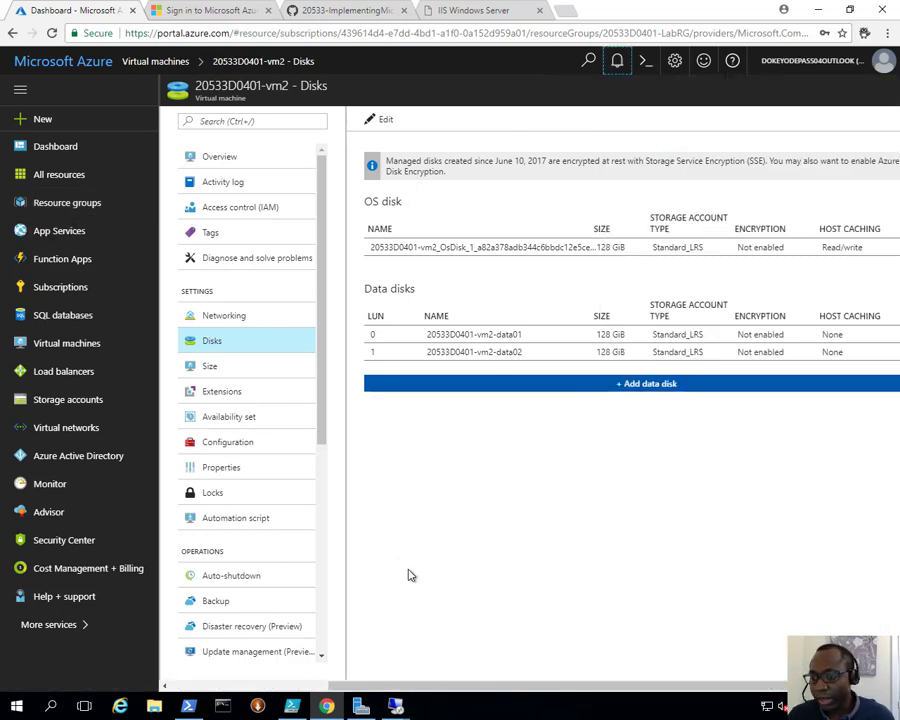
# Step: Get the public IP address from the VM's overview and start a Remote Desktop connection to 52.174.20.190
pyautogui.click(214, 157)
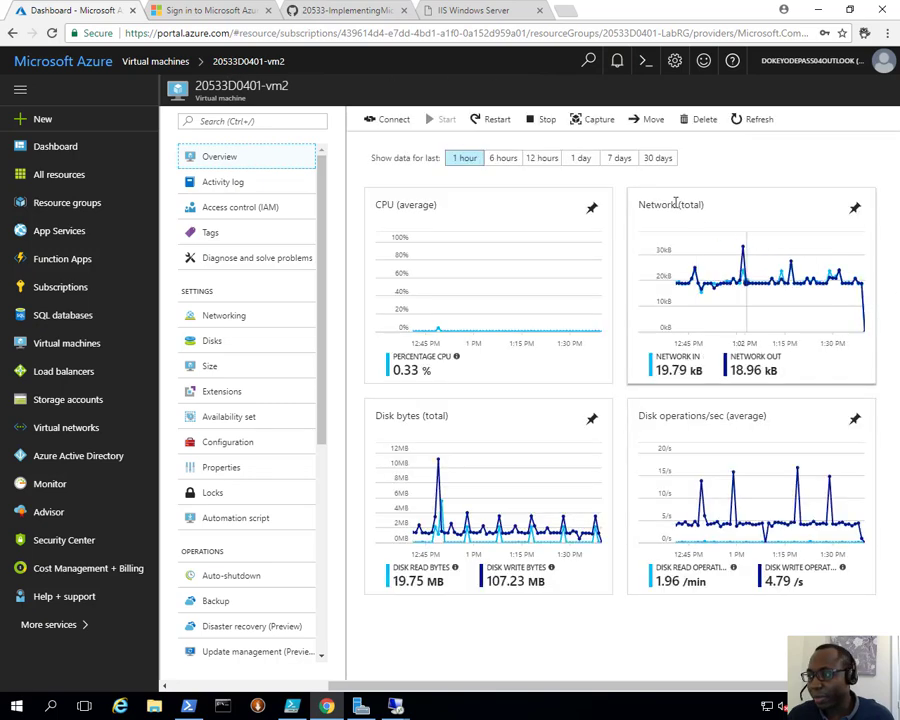
pyautogui.click(701, 224)
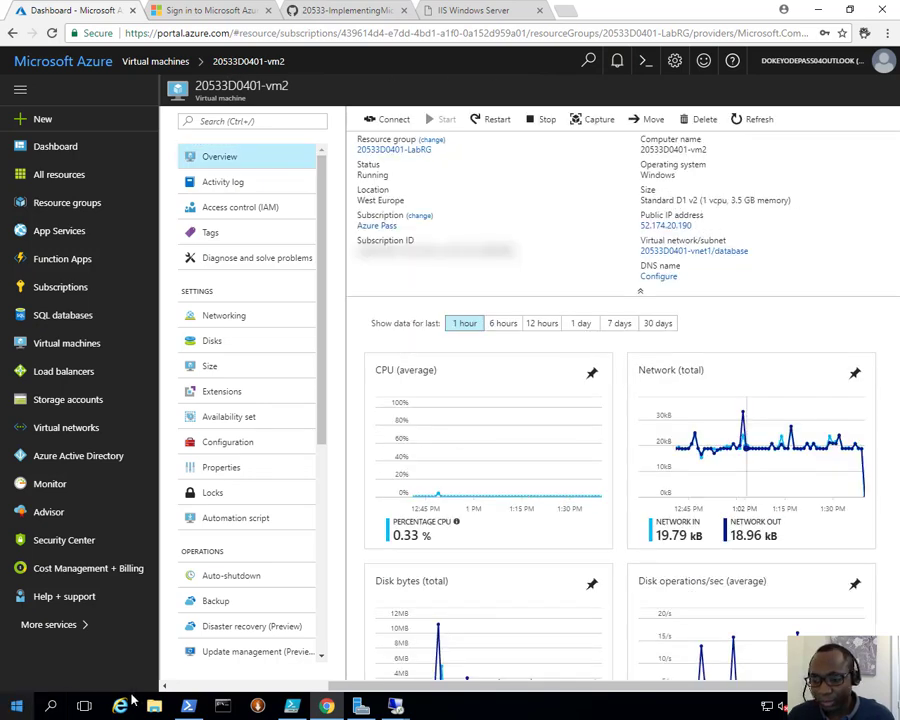
pyautogui.rightClick(395, 706)
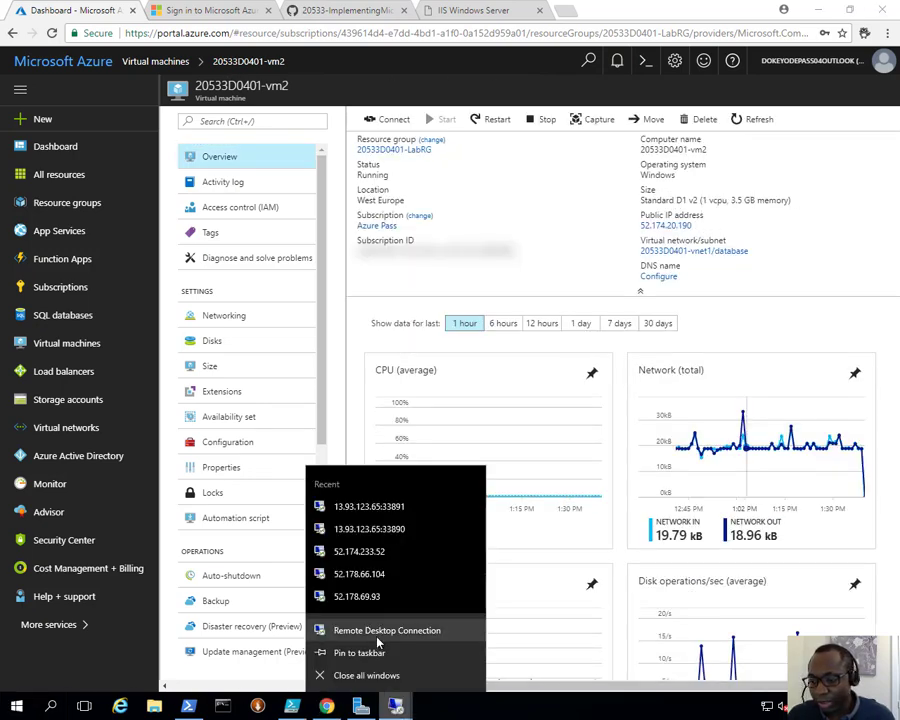
pyautogui.click(378, 632)
pyautogui.hotkey('ctrl', 'v')
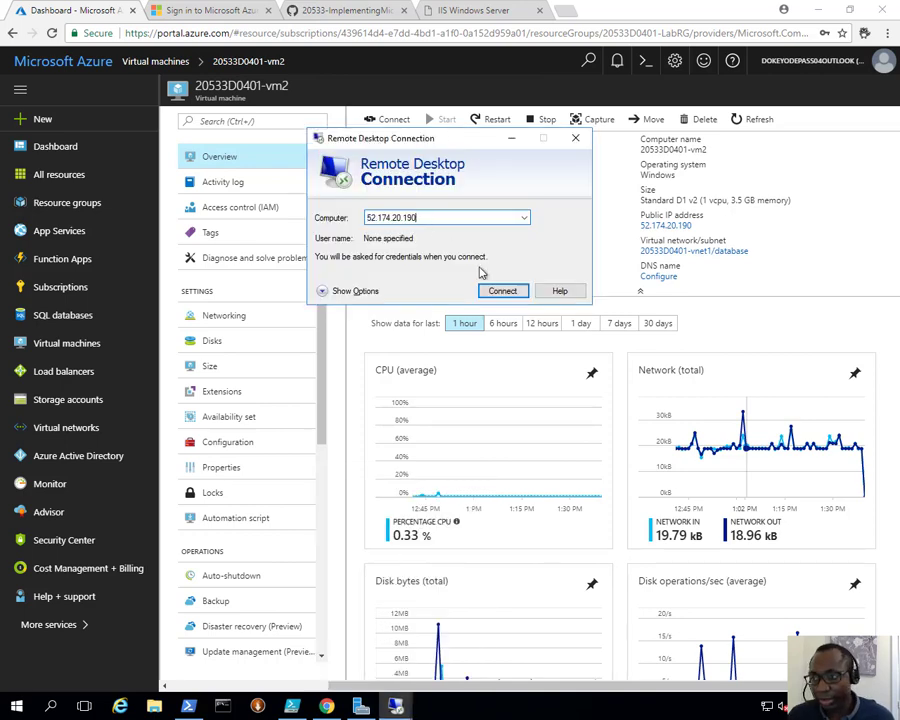
pyautogui.click(501, 290)
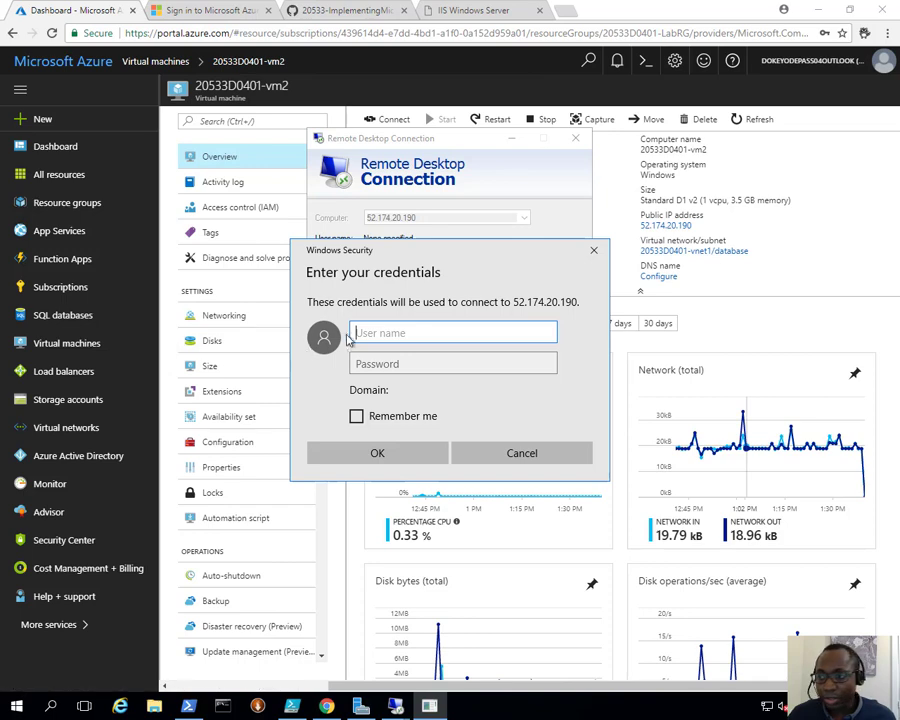
# Step: Sign in to the remote VM as Student with the account password, accepting the untrusted certificate and suppressing further prompts for this computer
pyautogui.write('Student')
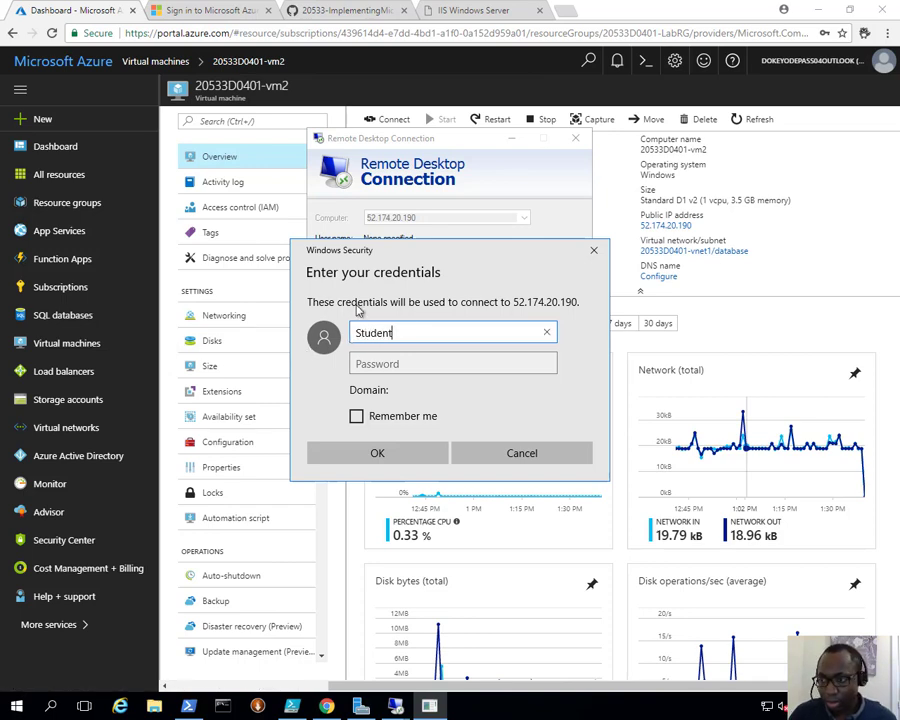
pyautogui.press('Tab')
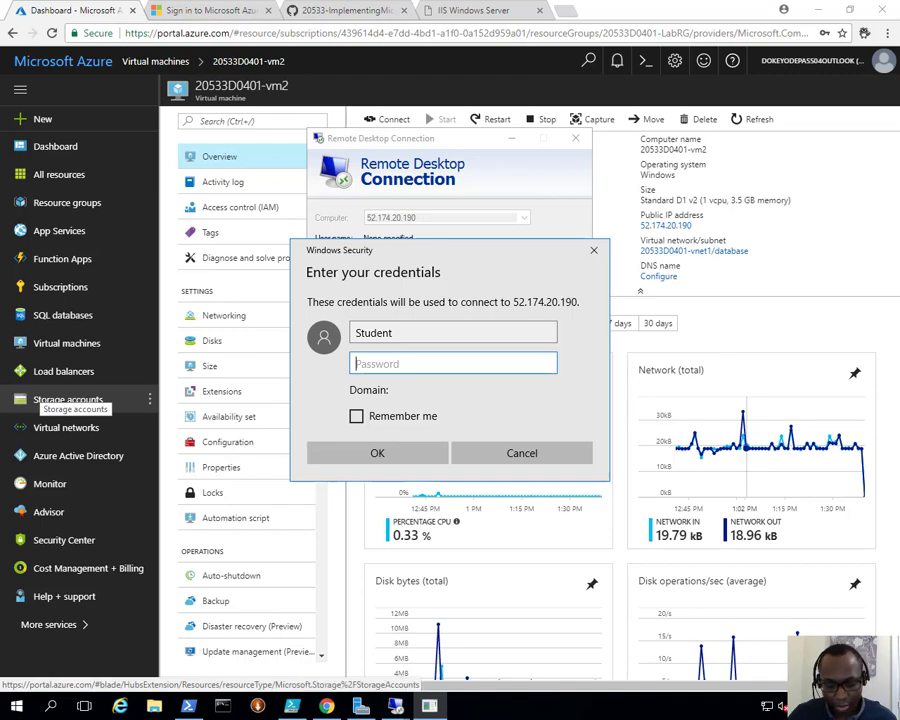
pyautogui.hotkey('ctrl', 'v')
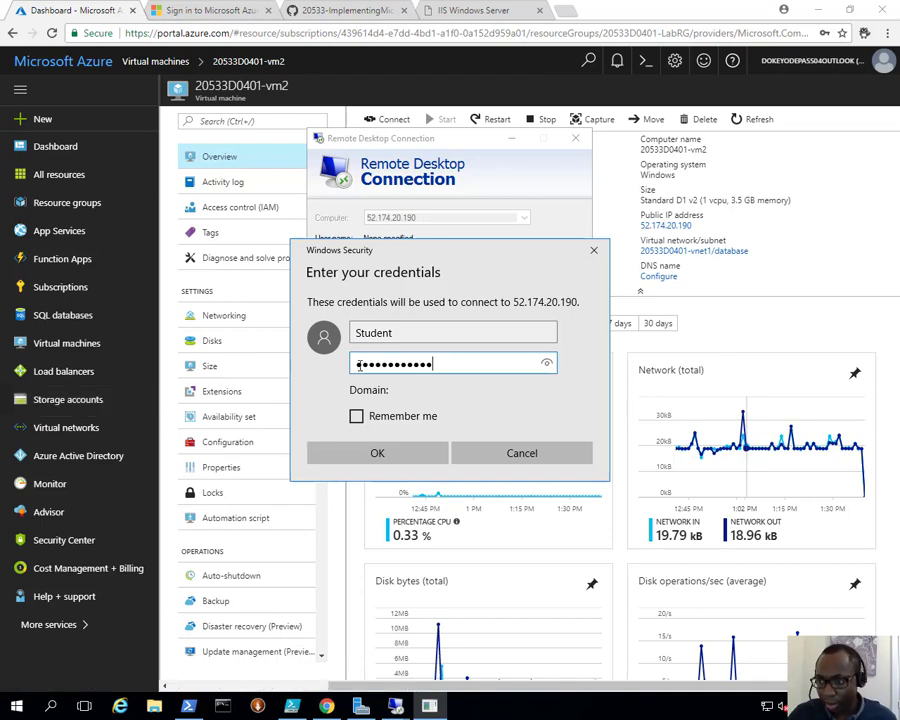
pyautogui.click(396, 457)
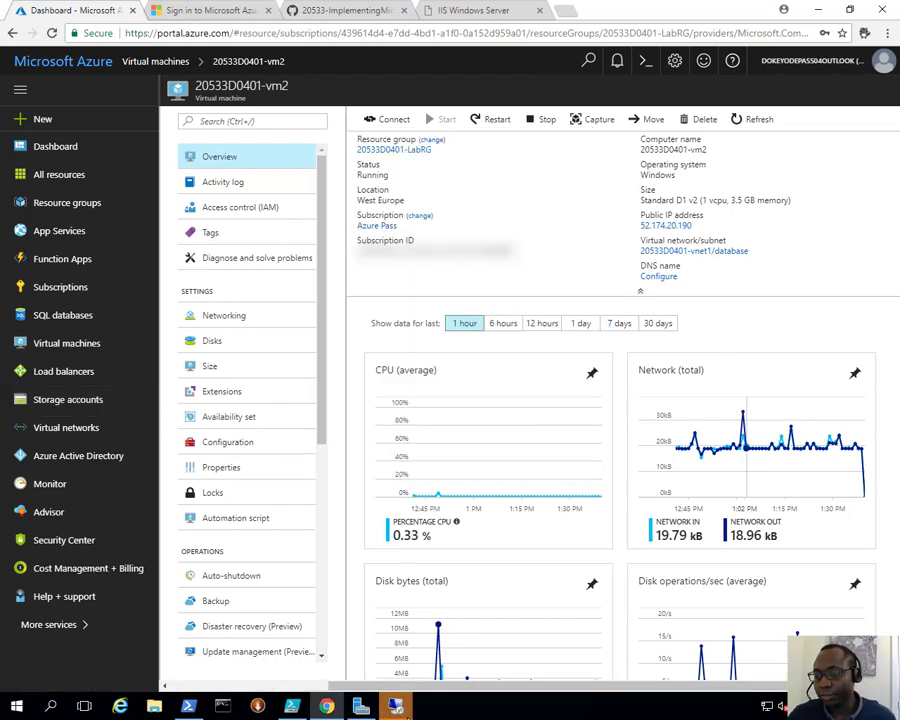
pyautogui.moveTo(432, 695)
pyautogui.click(324, 313)
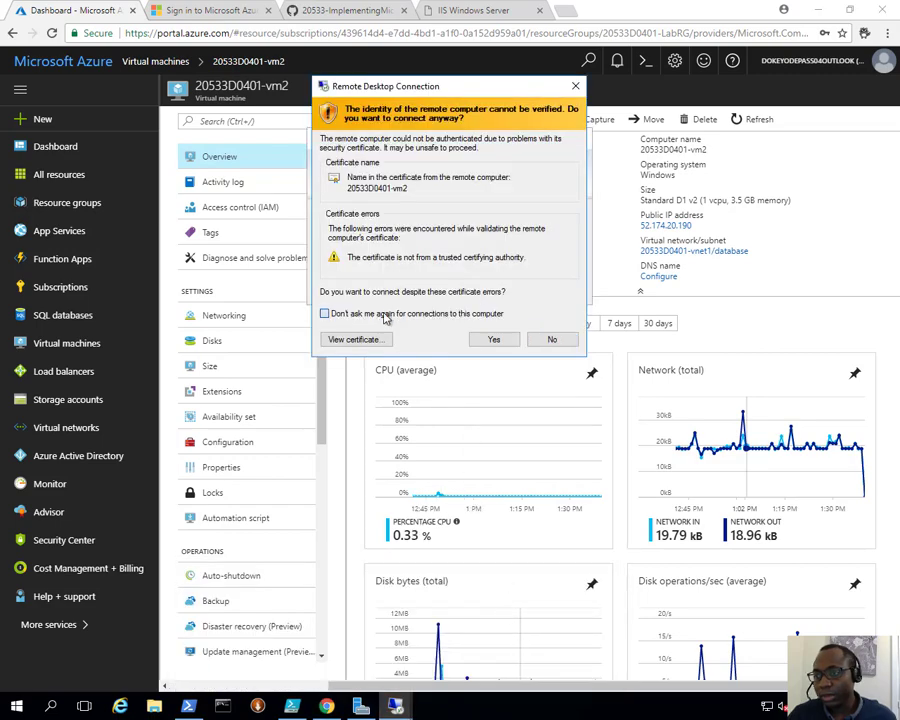
pyautogui.click(497, 340)
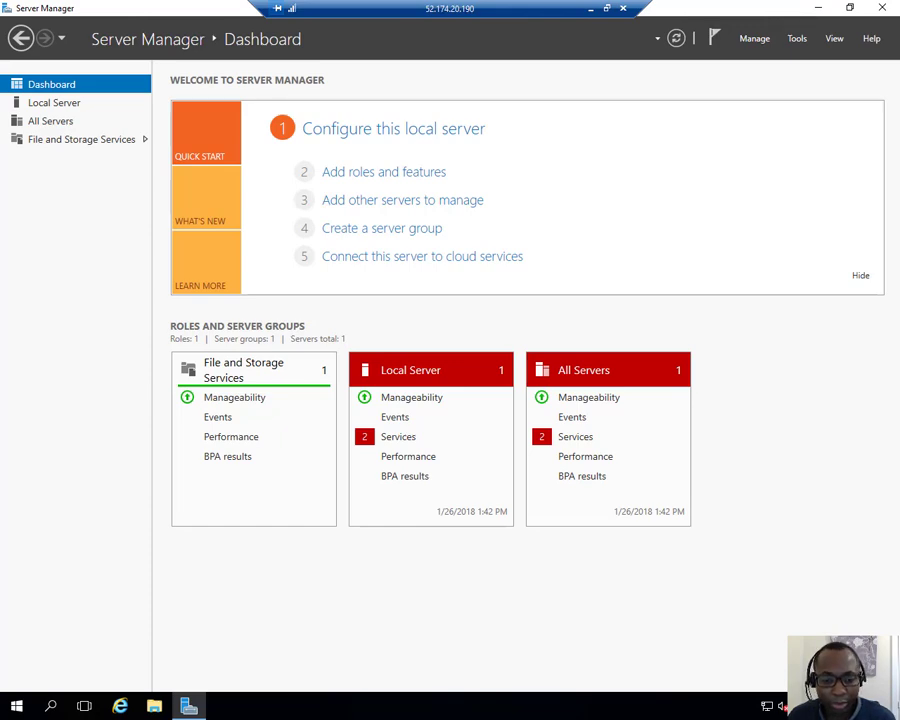
# Step: Check the exercise notes in Paint, then return to the remote session and open the Storage Pools page of File and Storage Services
pyautogui.hotkey('alt', 'Tab')
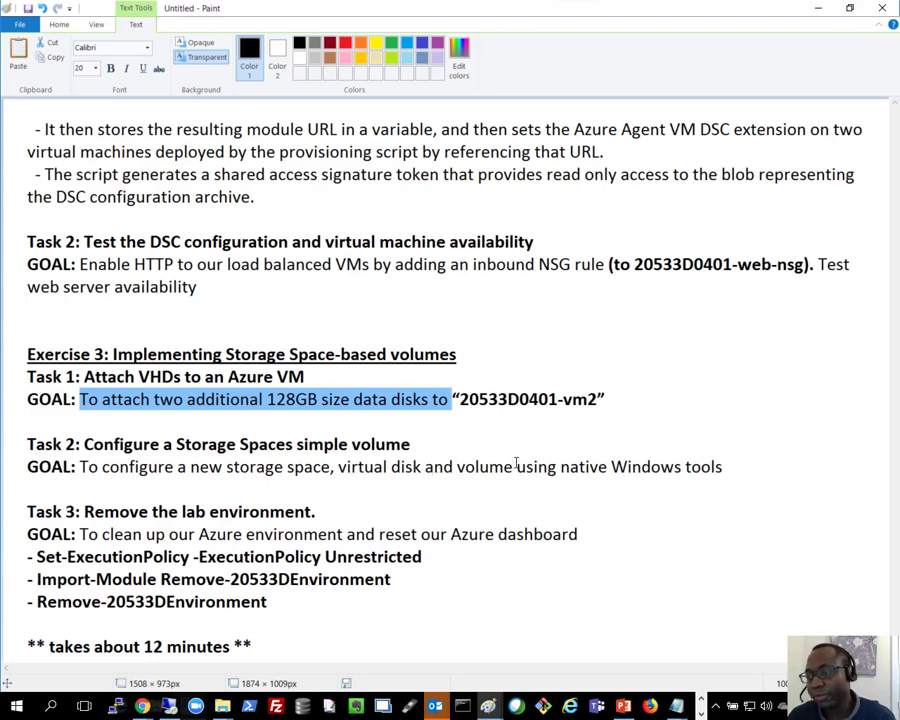
pyautogui.click(814, 11)
pyautogui.click(91, 145)
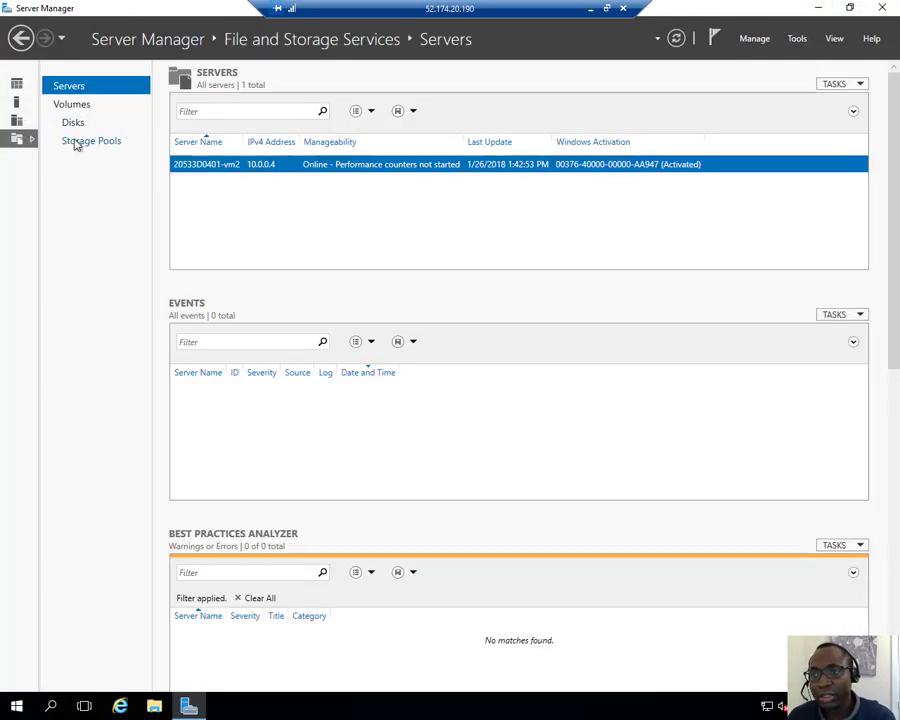
pyautogui.click(76, 144)
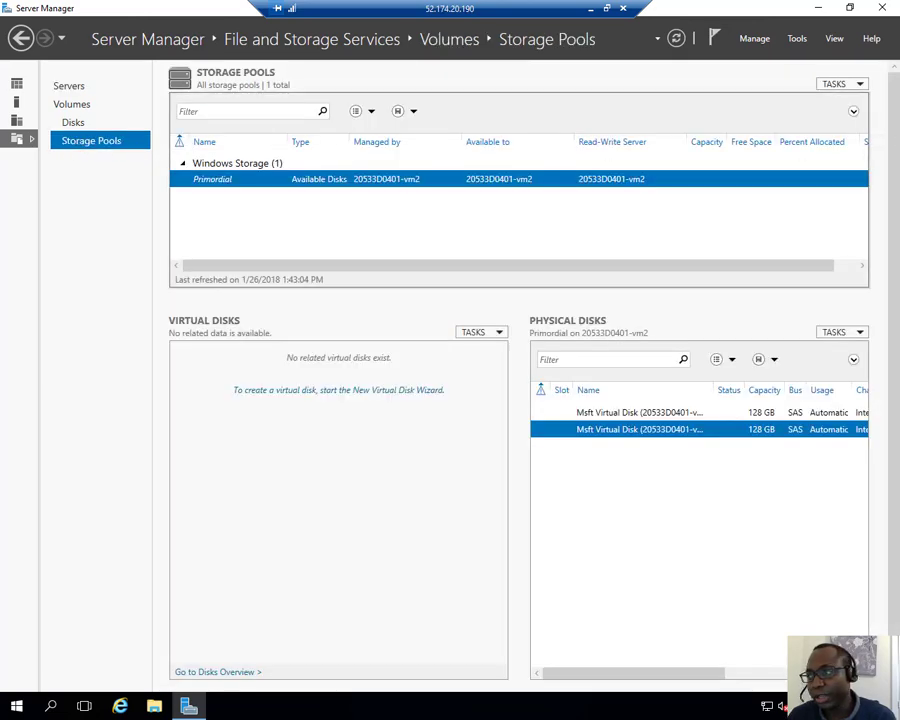
# Step: Start a new storage pool named StoragePool1 using the primordial pool of 20533D0401-vm2
pyautogui.click(838, 86)
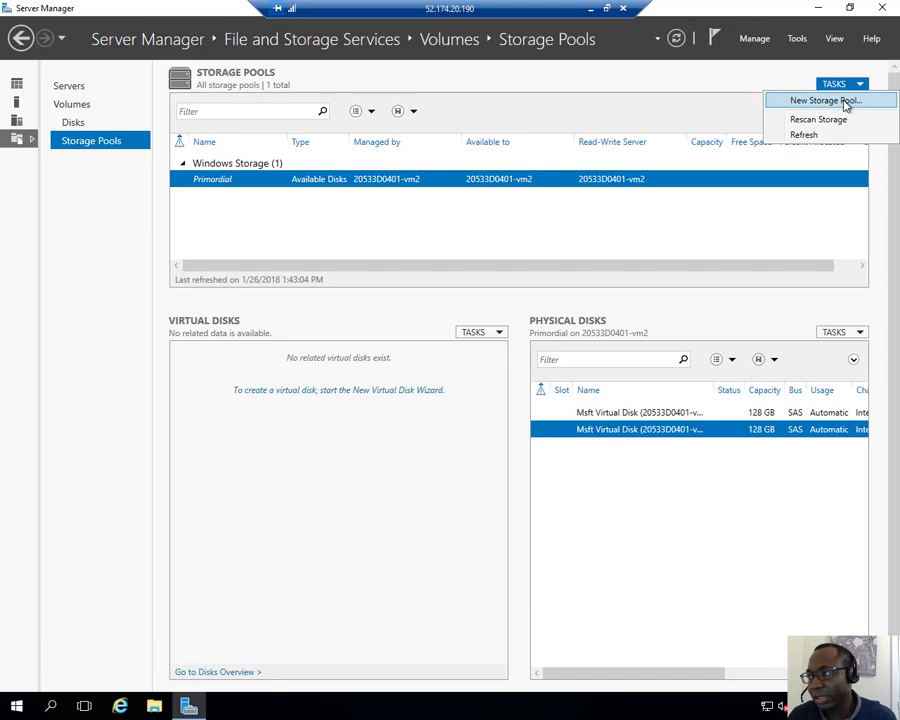
pyautogui.click(846, 101)
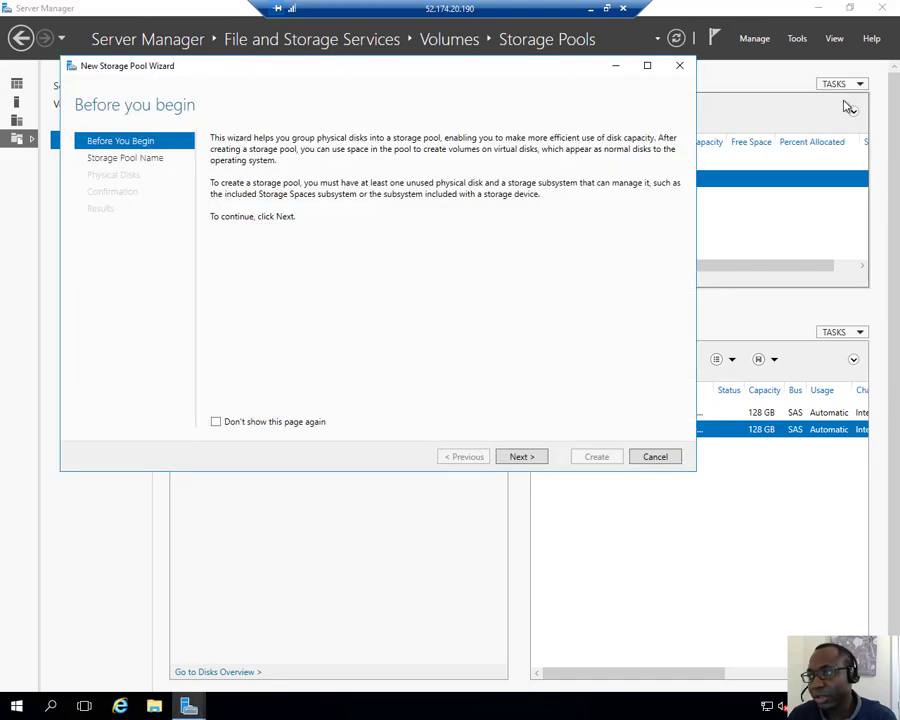
pyautogui.click(512, 457)
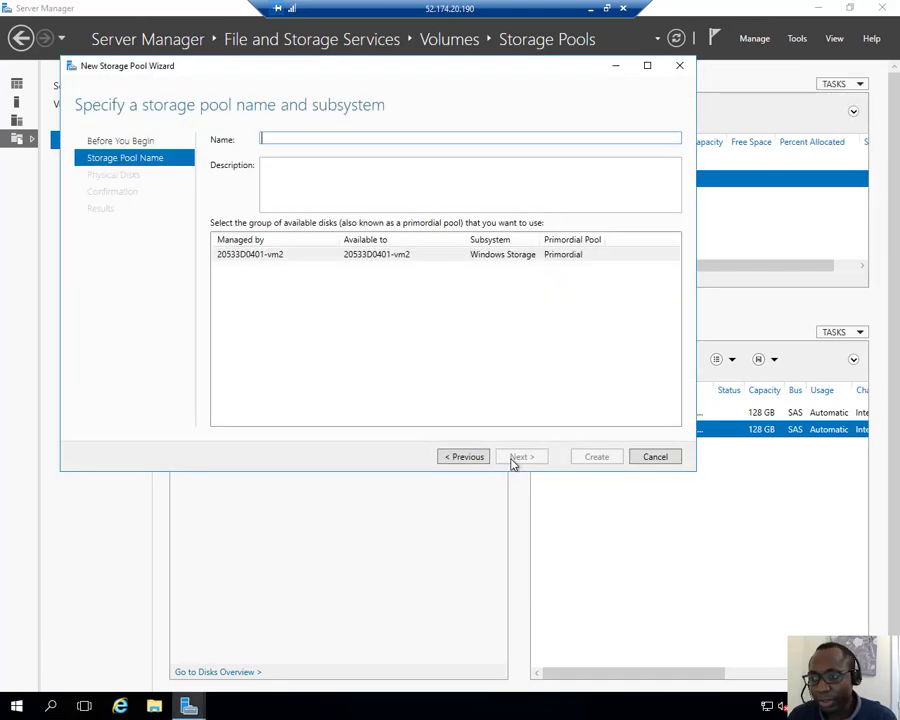
pyautogui.rightClick(298, 137)
pyautogui.click(332, 175)
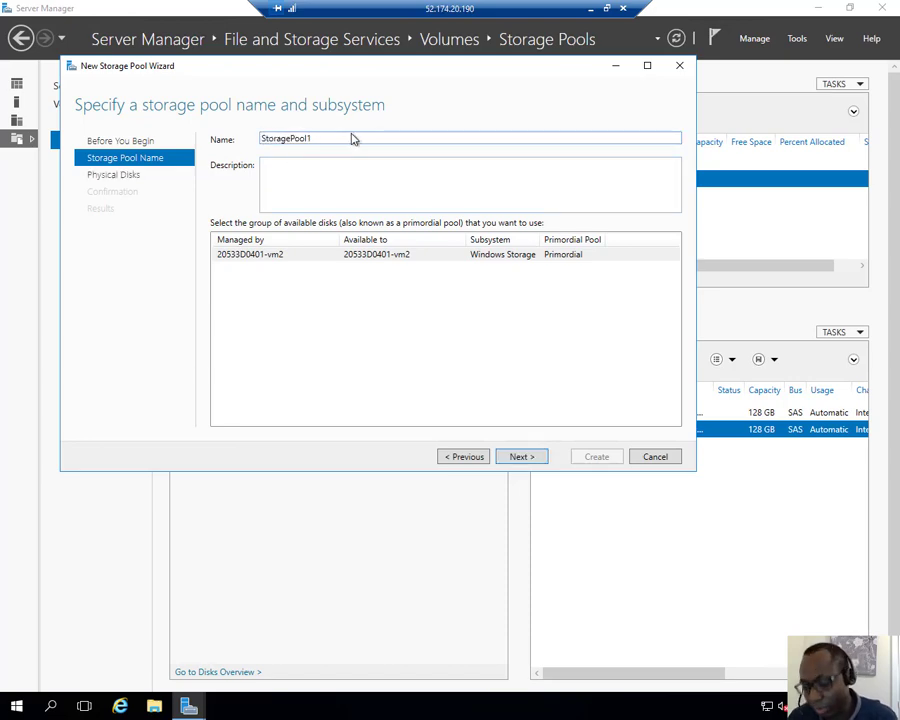
pyautogui.click(314, 261)
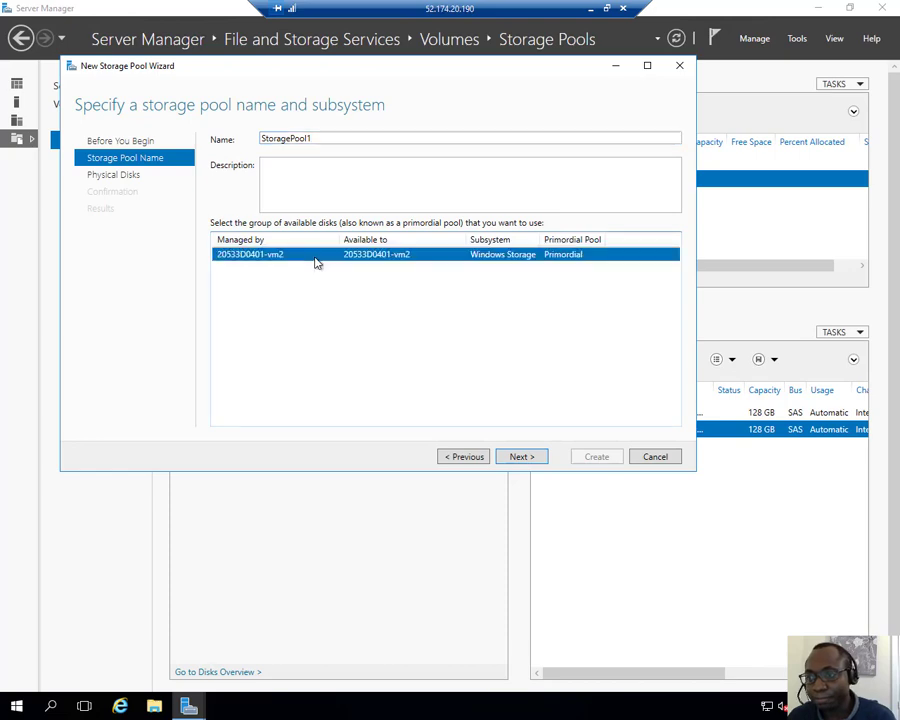
pyautogui.click(512, 457)
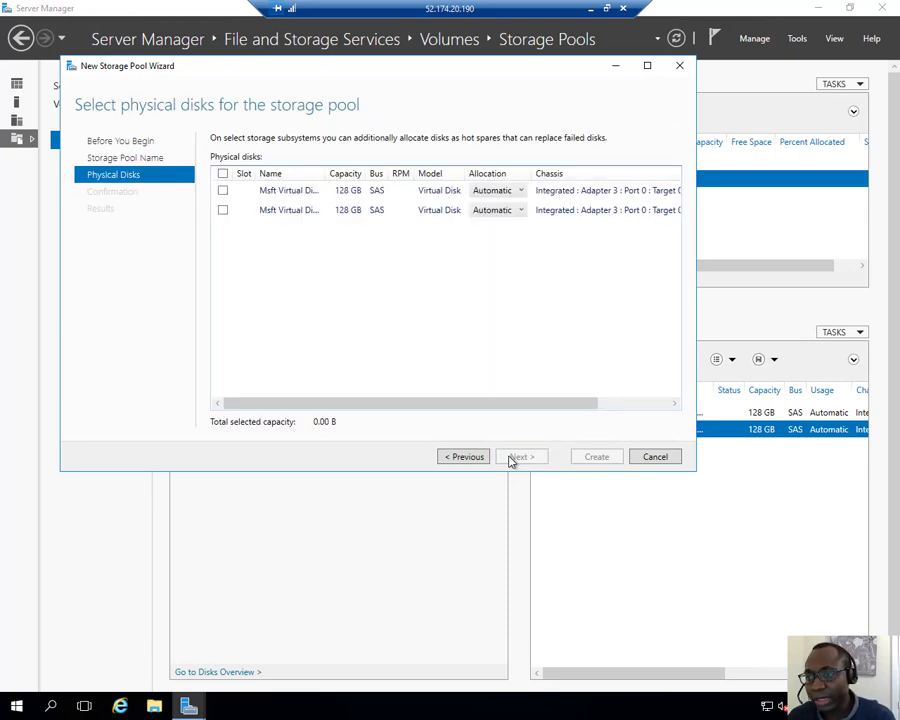
# Step: Include both 128 GB physical disks with automatic allocation and create the storage pool
pyautogui.click(223, 191)
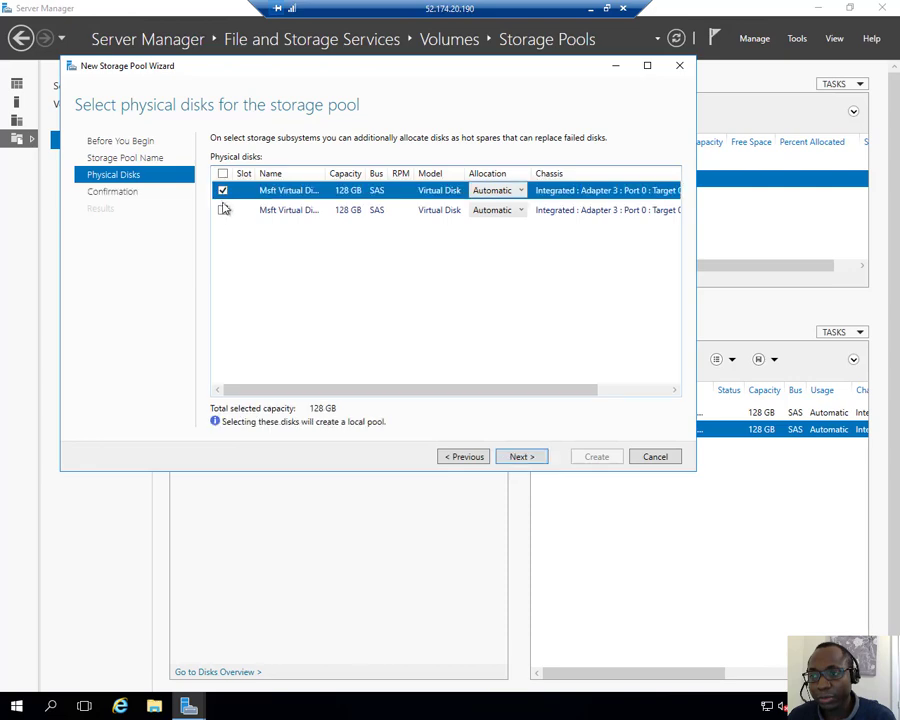
pyautogui.click(223, 211)
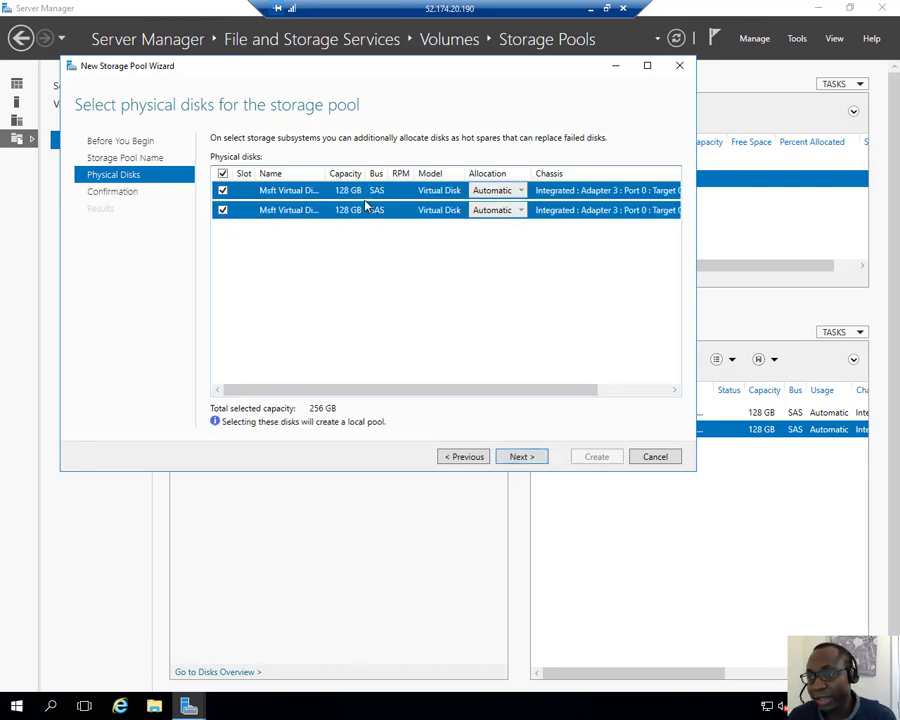
pyautogui.click(520, 457)
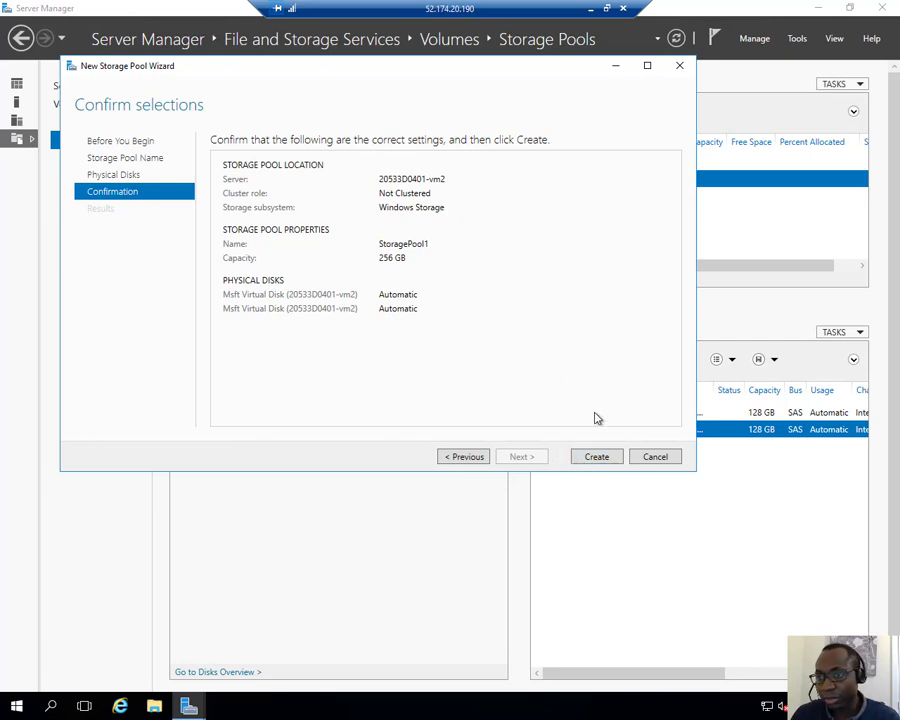
pyautogui.click(601, 462)
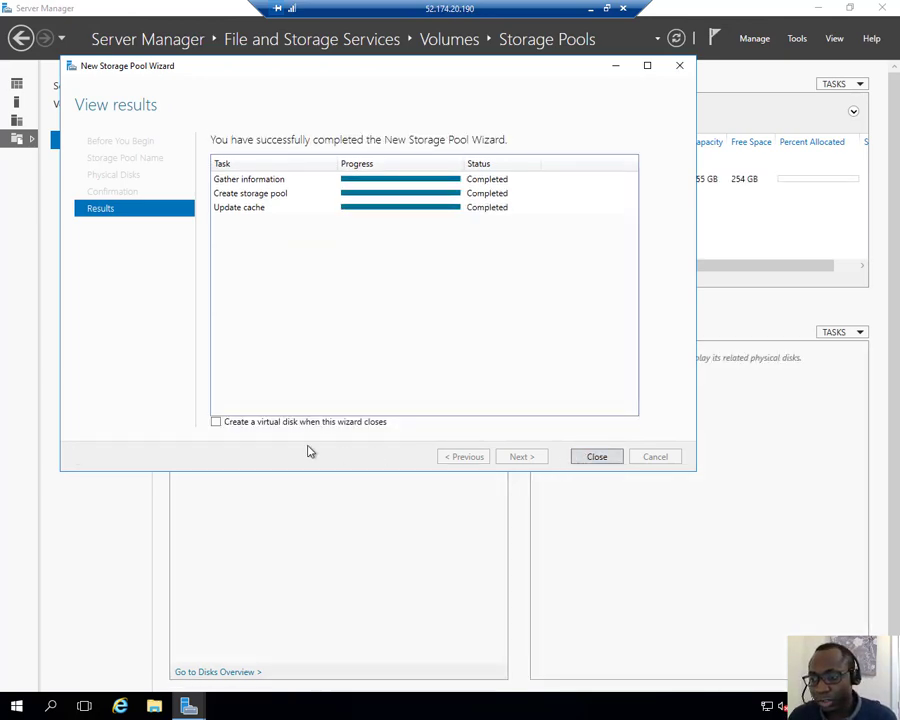
# Step: Finish the storage pool wizard with virtual disk creation enabled and select StoragePool1 for the new virtual disk
pyautogui.click(215, 424)
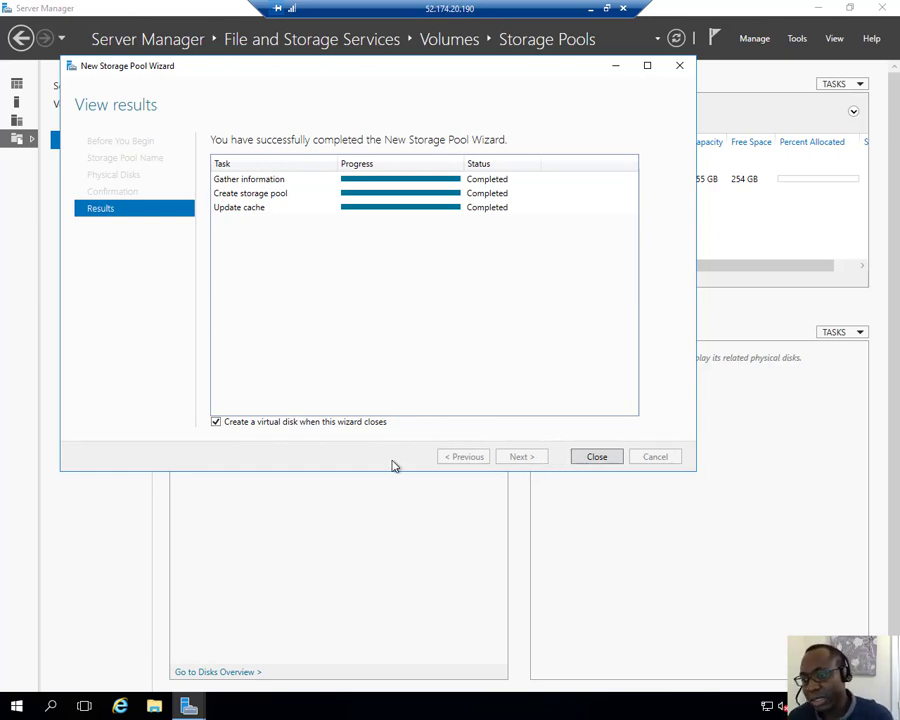
pyautogui.click(596, 457)
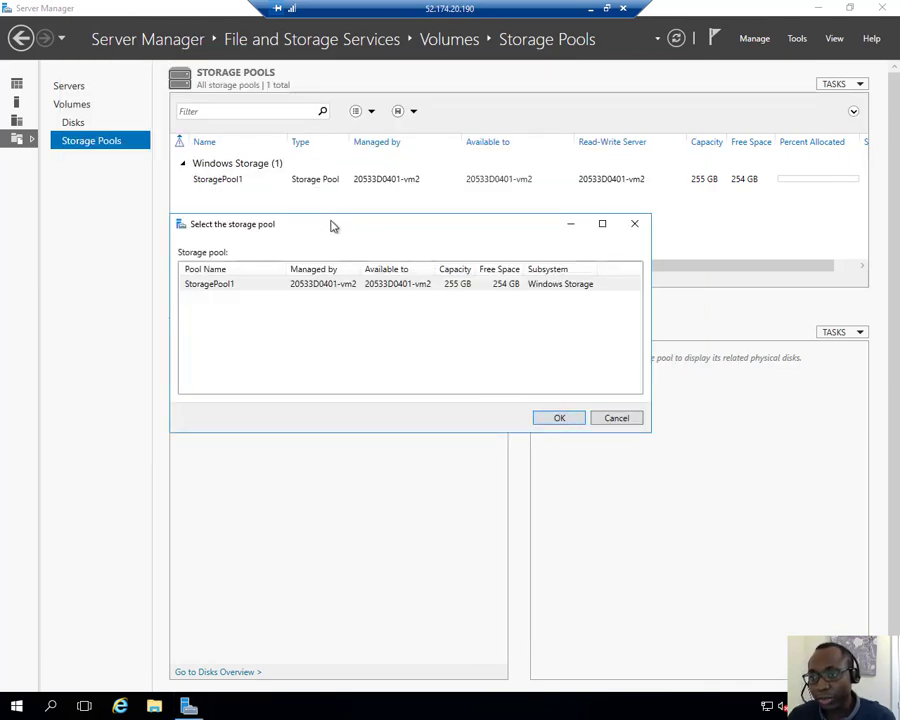
pyautogui.moveTo(333, 226); pyautogui.dragTo(355, 229)
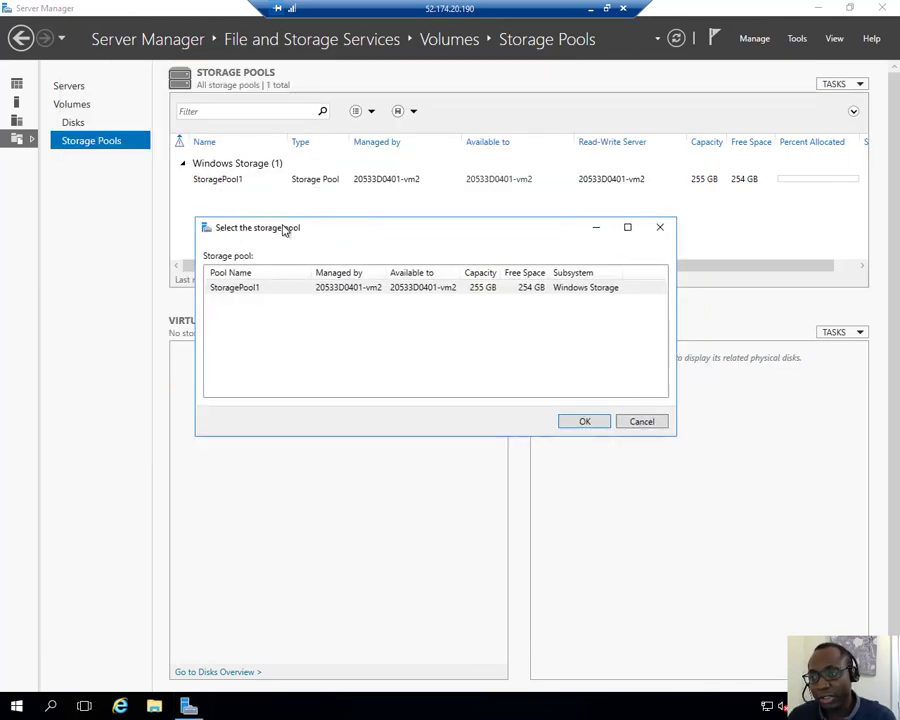
pyautogui.click(347, 290)
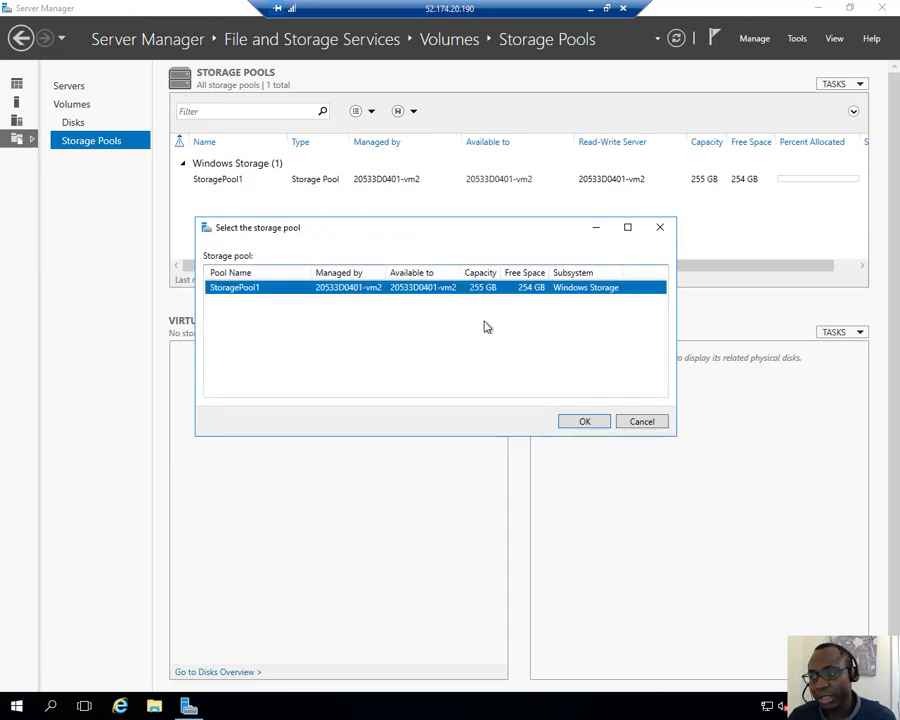
pyautogui.click(584, 422)
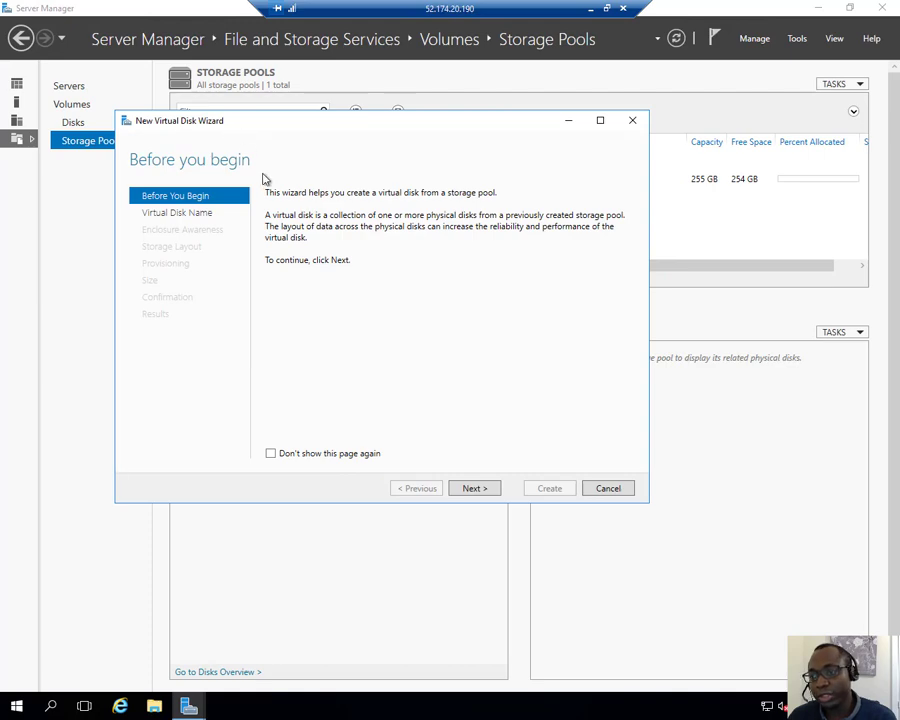
# Step: Name the virtual disk VirtualDisk1, leave enclosure awareness off and choose the Simple storage layout
pyautogui.click(467, 488)
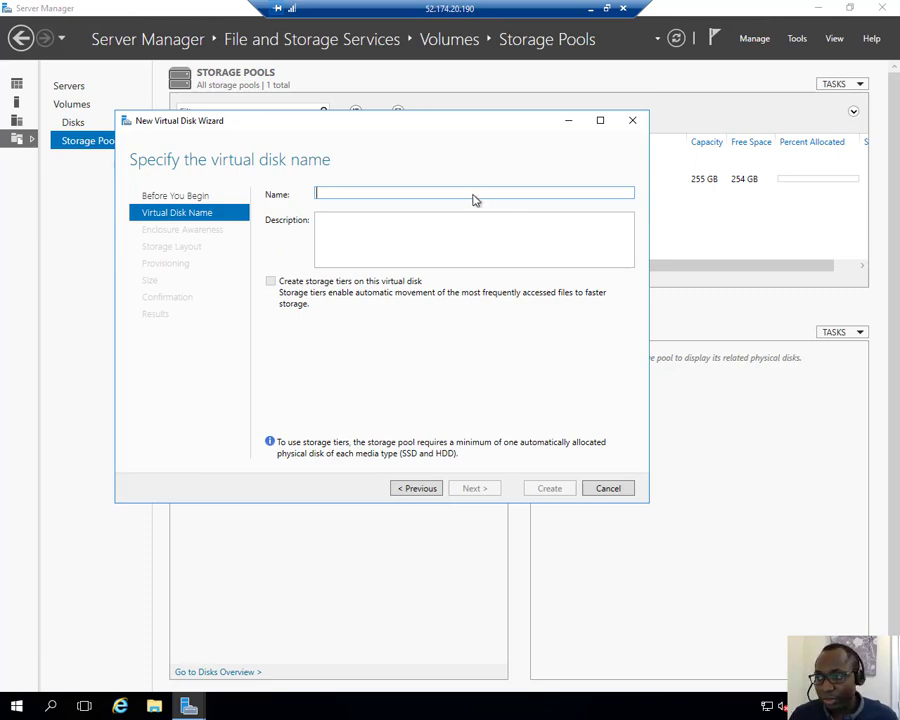
pyautogui.write('VirtualDisk1')
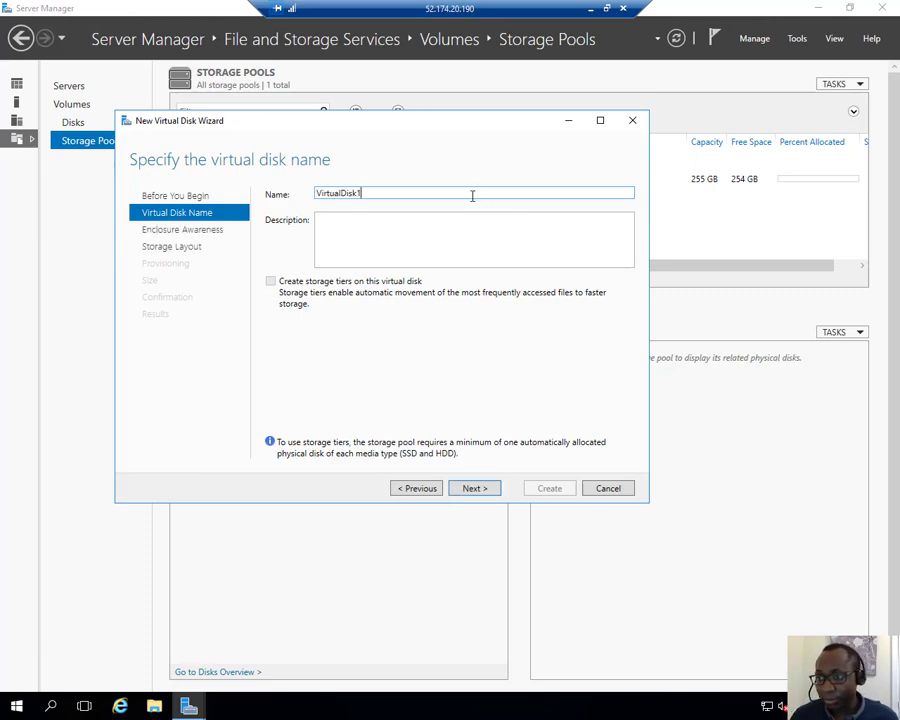
pyautogui.click(477, 488)
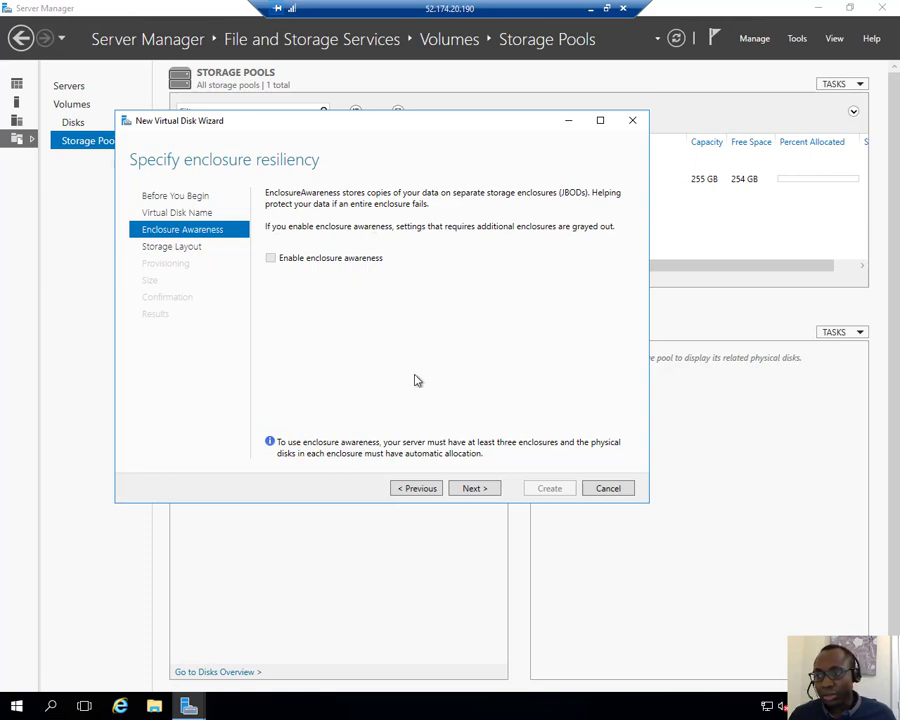
pyautogui.click(475, 488)
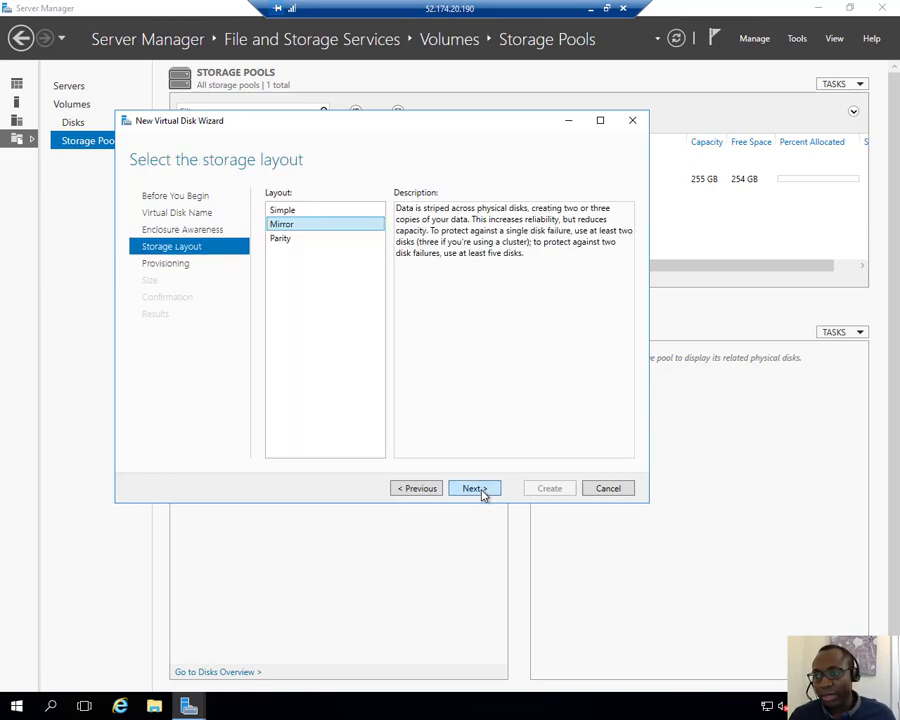
pyautogui.click(295, 210)
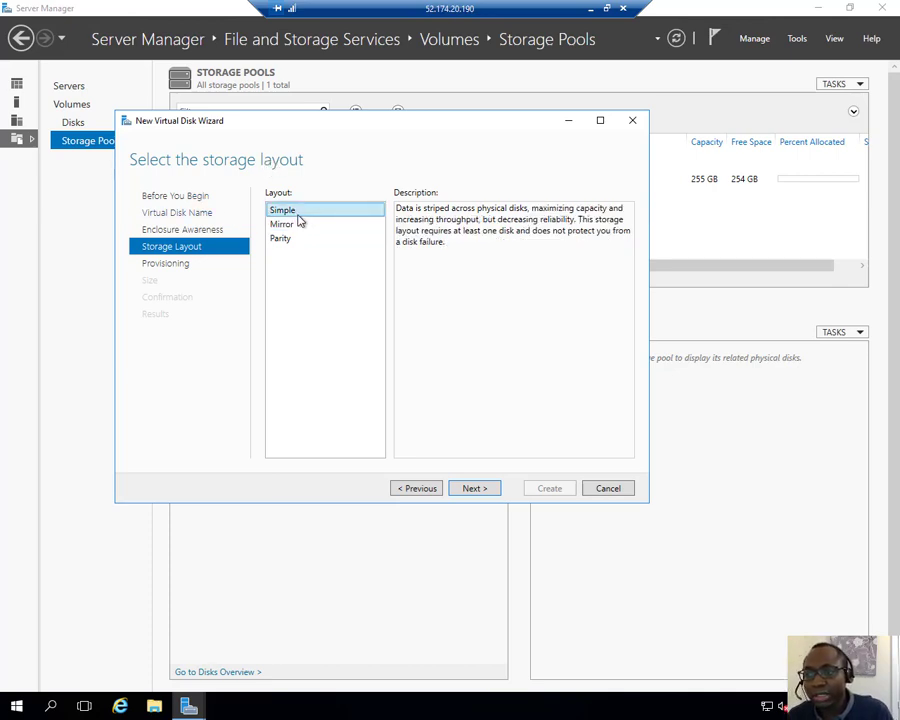
pyautogui.click(476, 490)
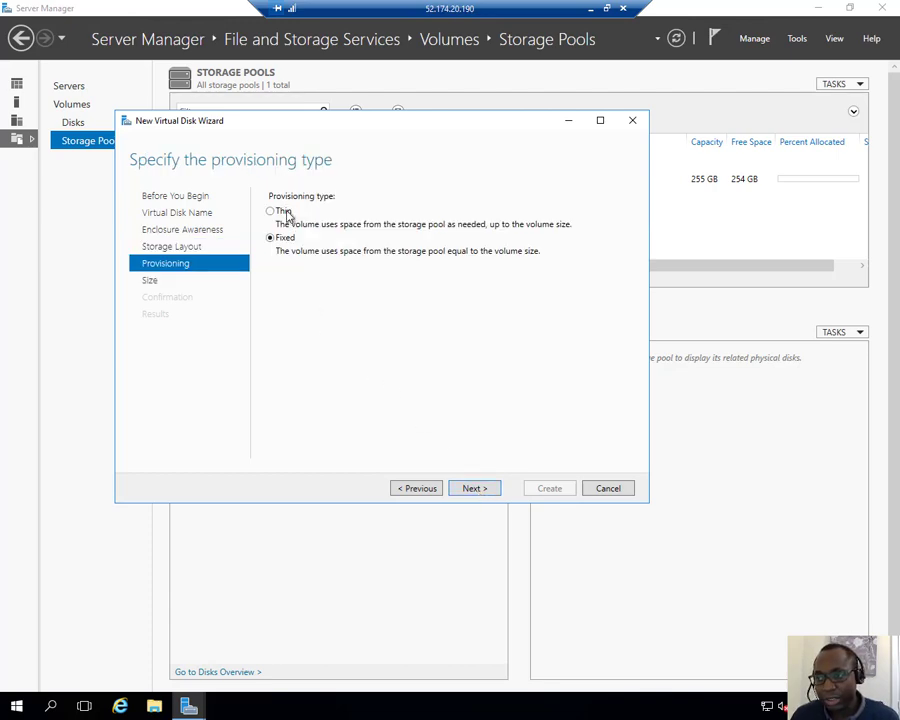
# Step: Create the virtual disk with fixed provisioning at maximum size and continue to the creation of a volume
pyautogui.click(476, 489)
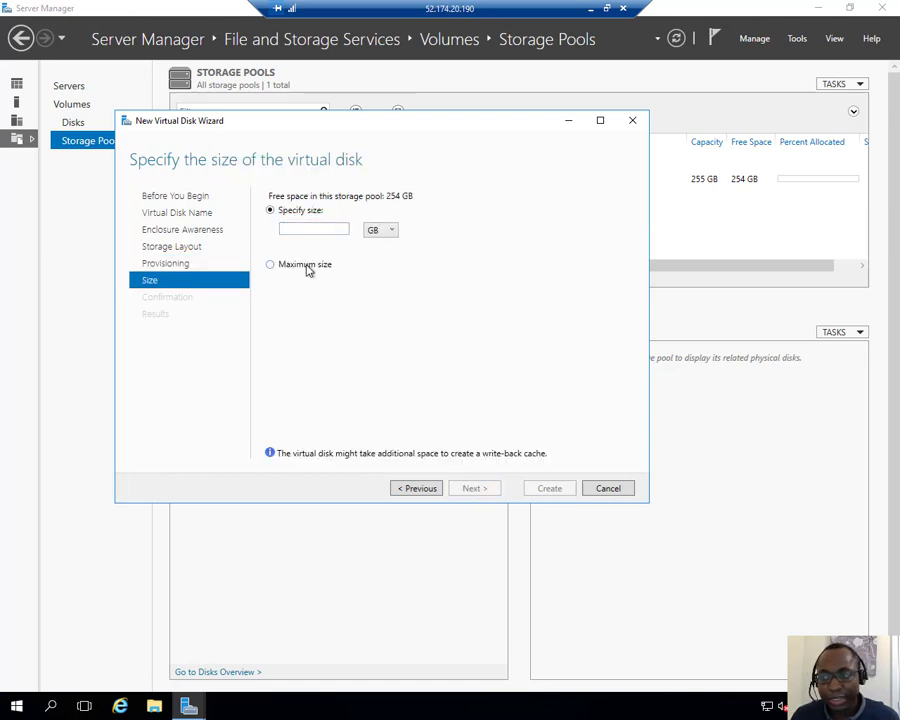
pyautogui.click(268, 266)
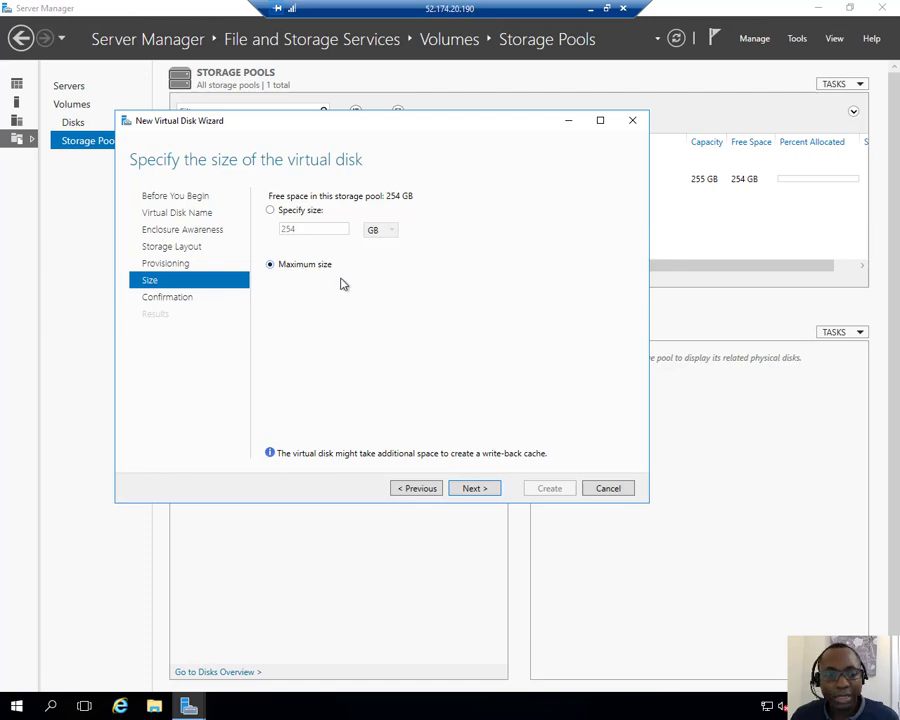
pyautogui.click(482, 490)
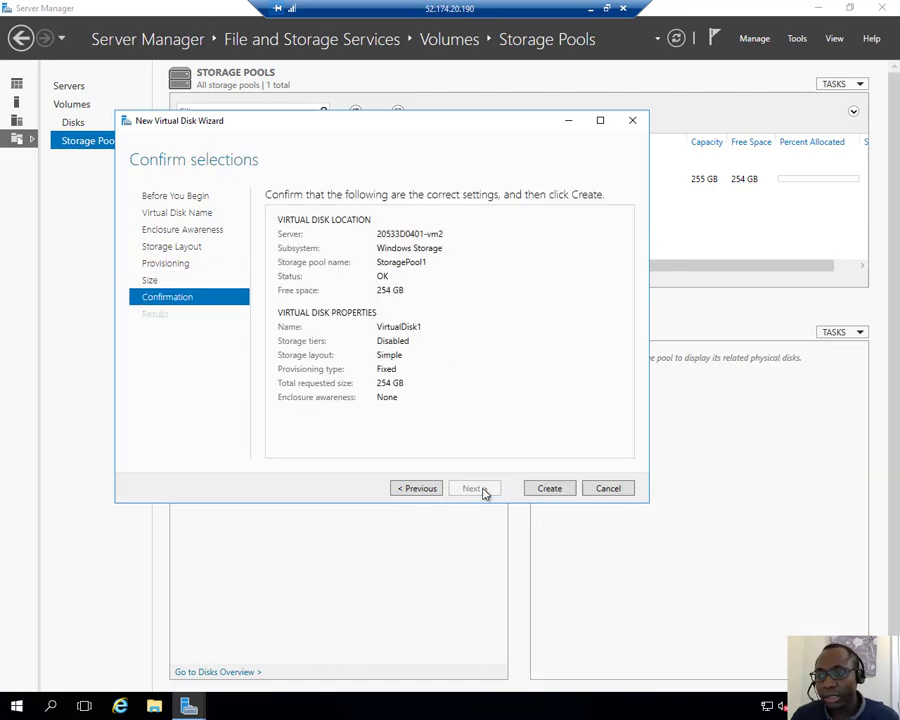
pyautogui.click(548, 490)
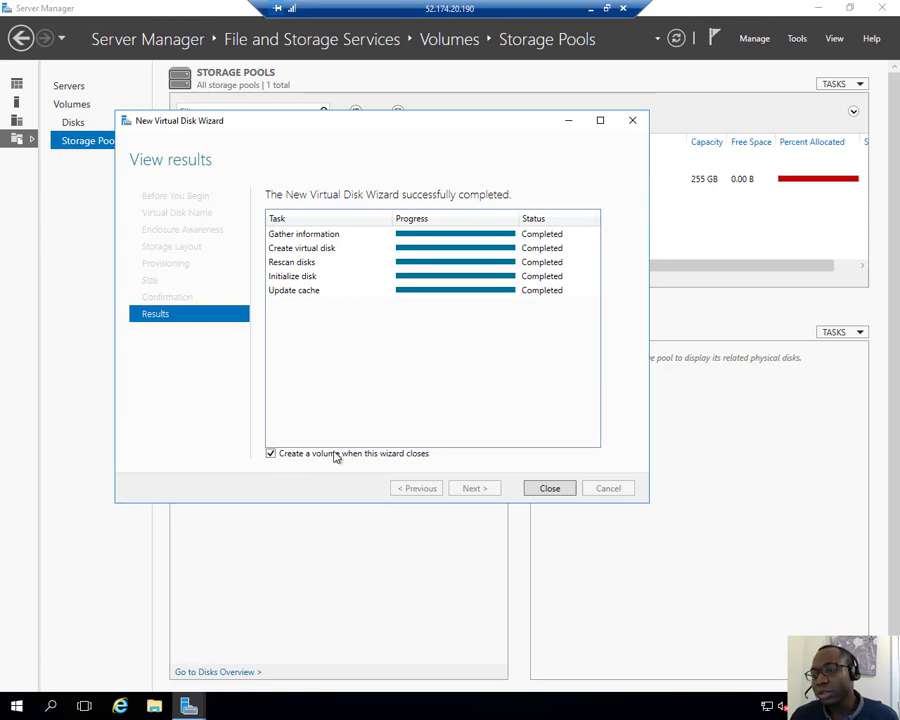
pyautogui.click(540, 487)
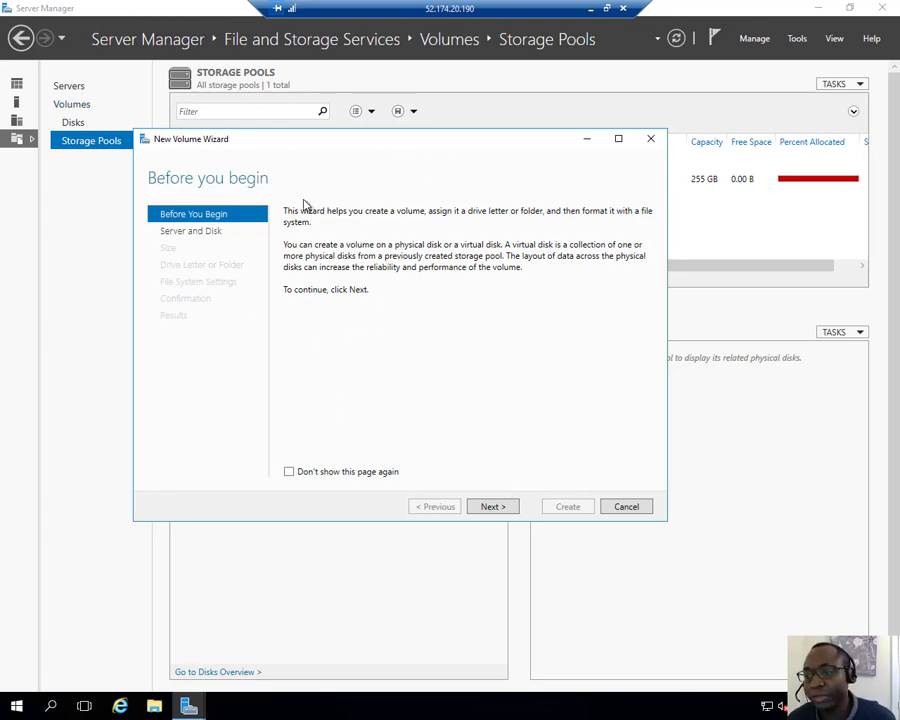
# Step: Select Disk 4 (VirtualDisk1) on 20533D0401-vm2 for the new volume, with a size of 254 GB and drive letter F
pyautogui.click(492, 507)
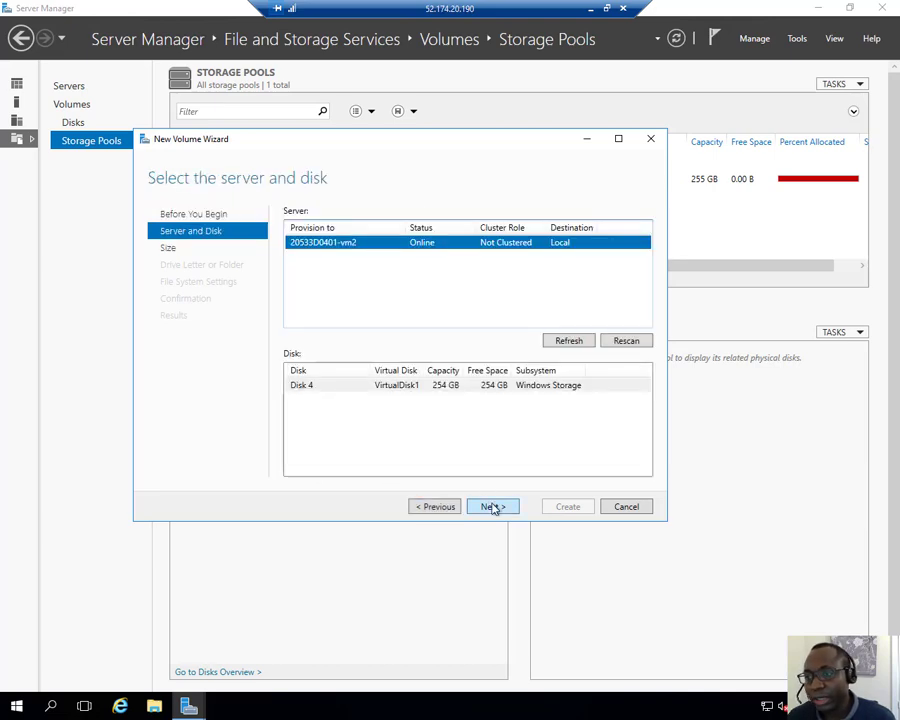
pyautogui.click(433, 388)
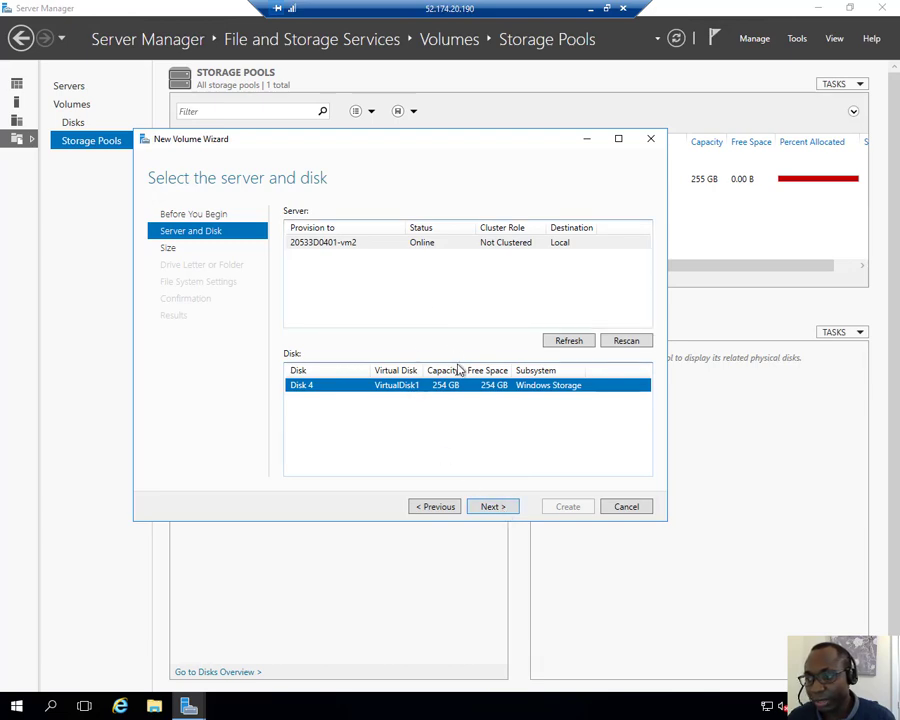
pyautogui.click(492, 507)
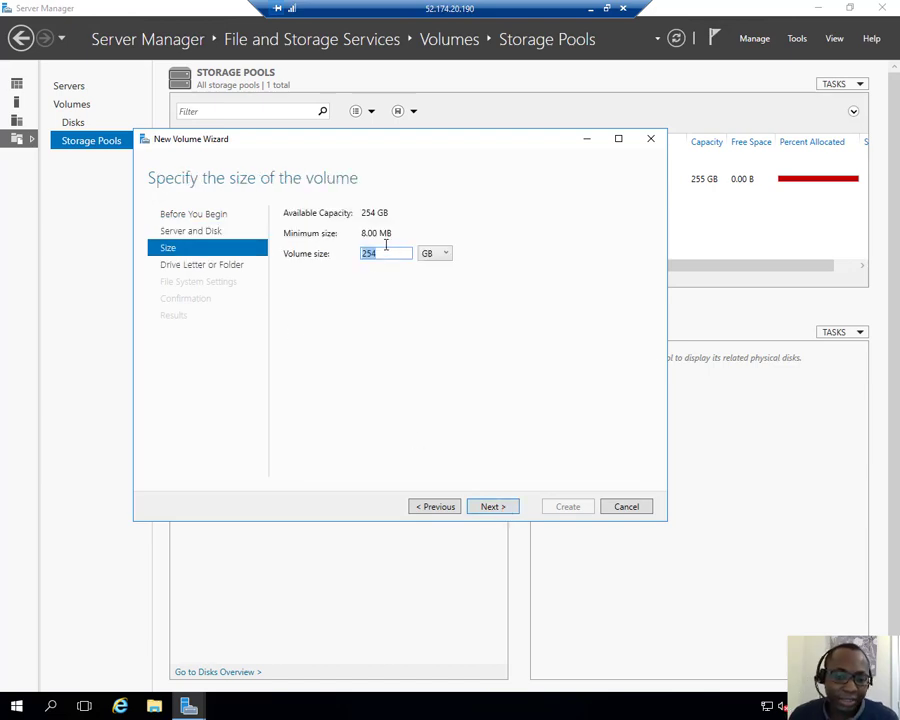
pyautogui.click(494, 507)
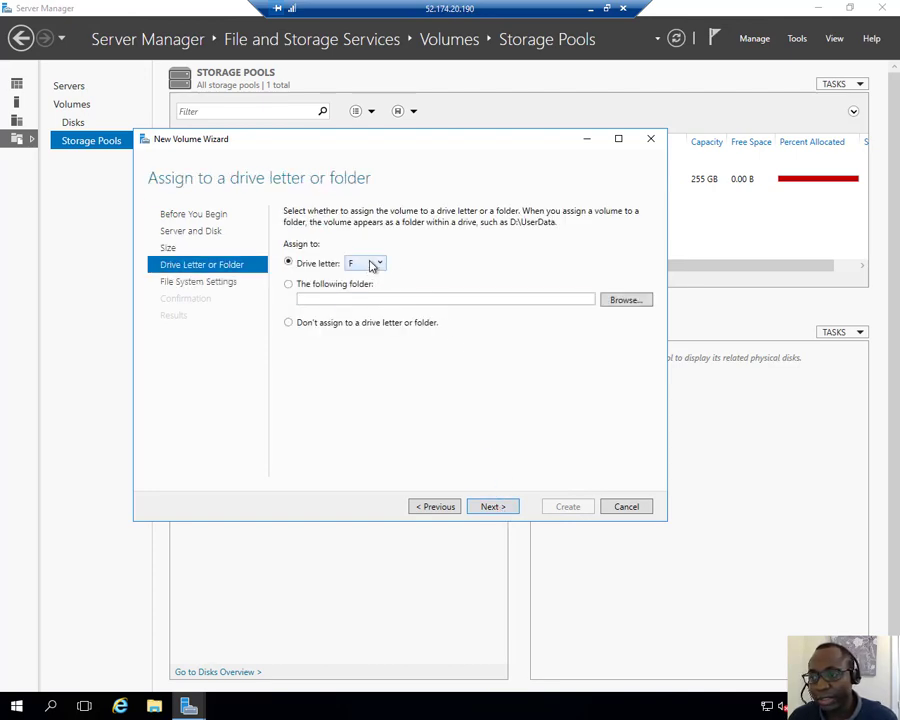
pyautogui.click(510, 511)
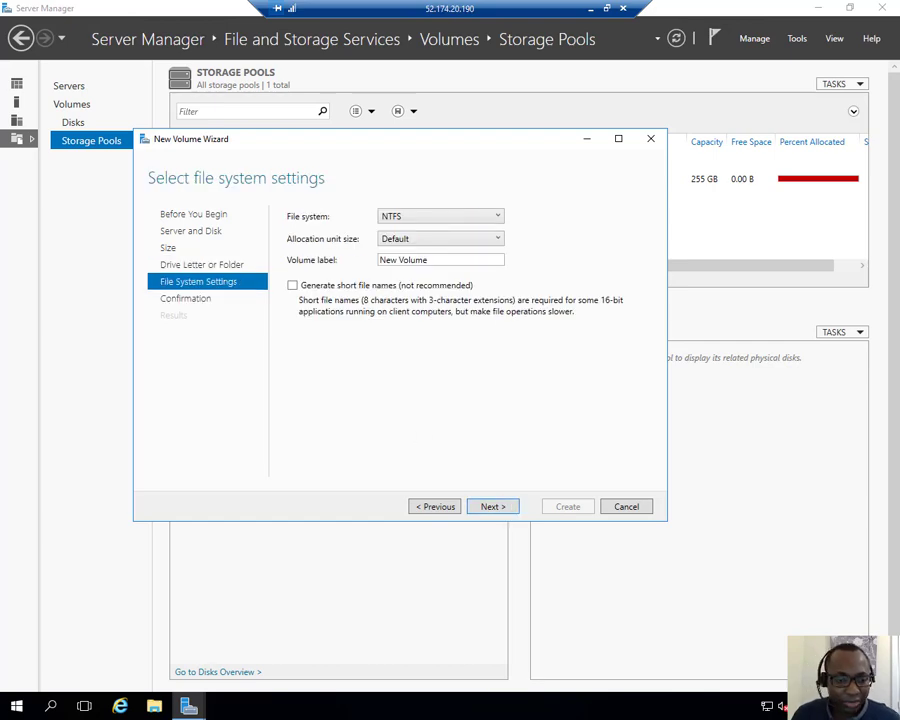
# Step: Label the volume NewDataVol, keep the NTFS file system with the default allocation unit size, and create the volume
pyautogui.tripleClick(453, 260)
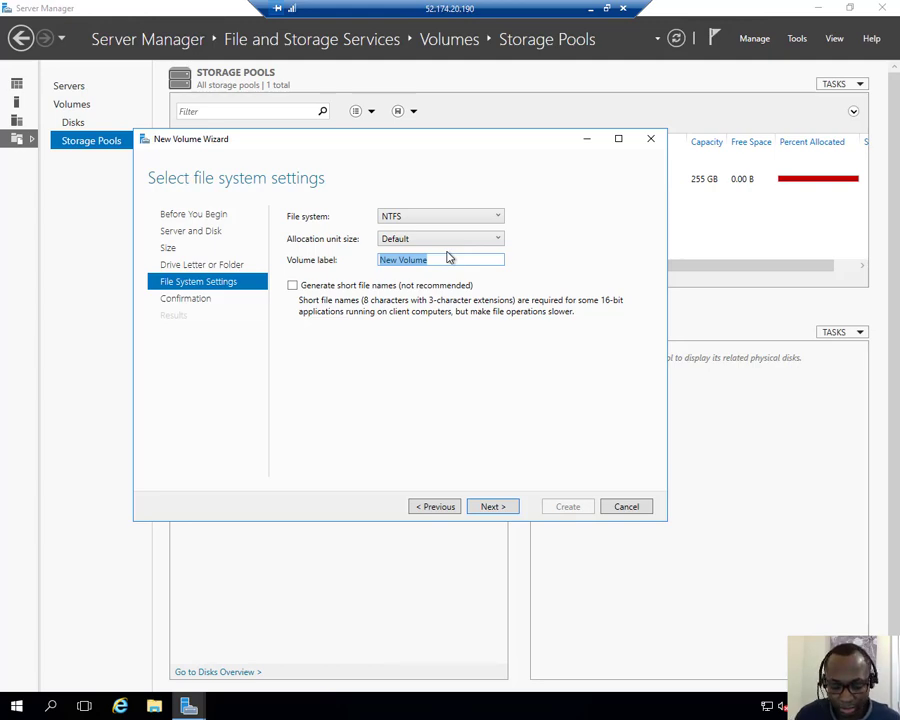
pyautogui.write('N')
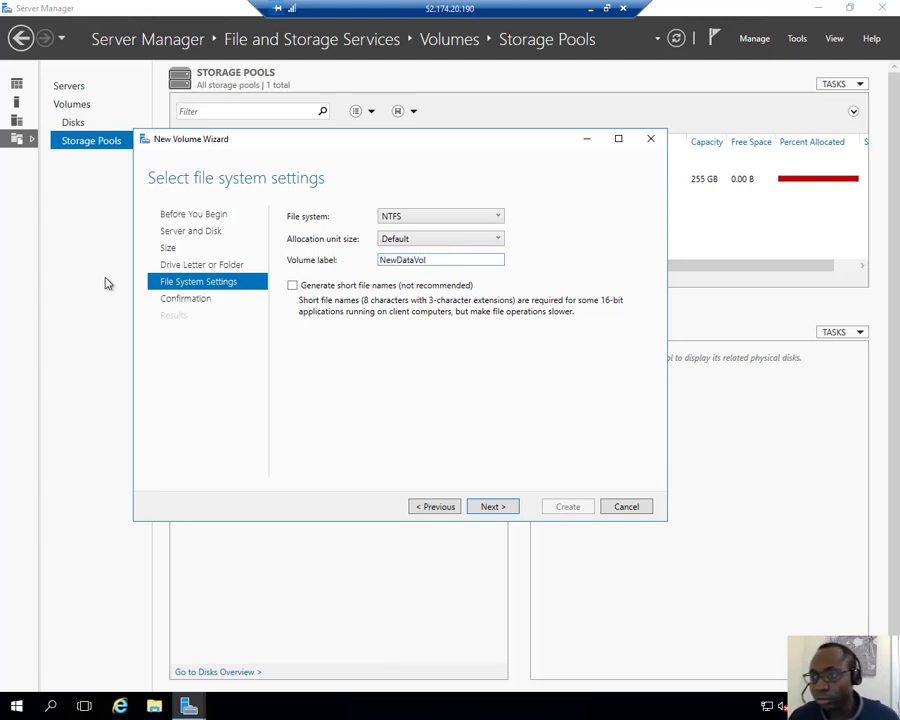
pyautogui.click(416, 219)
pyautogui.click(514, 235)
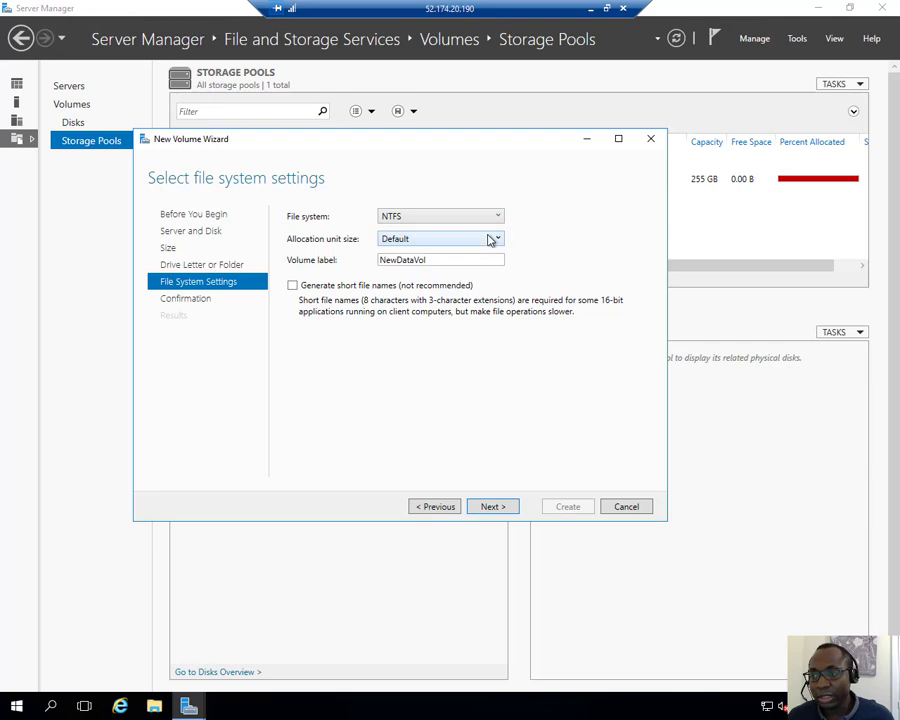
pyautogui.click(490, 240)
pyautogui.click(490, 240)
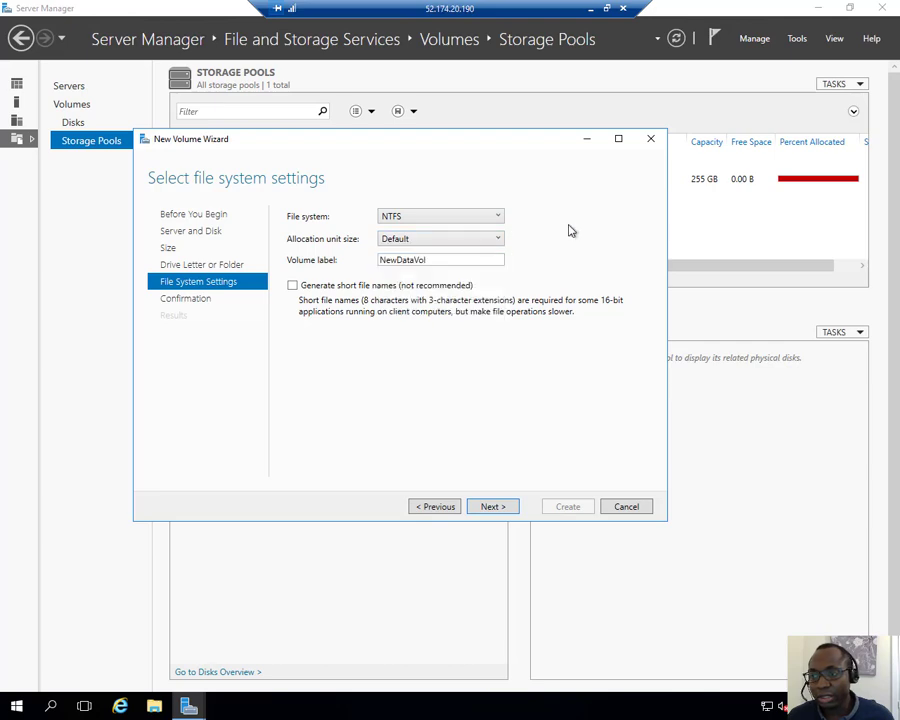
pyautogui.click(491, 506)
pyautogui.click(566, 507)
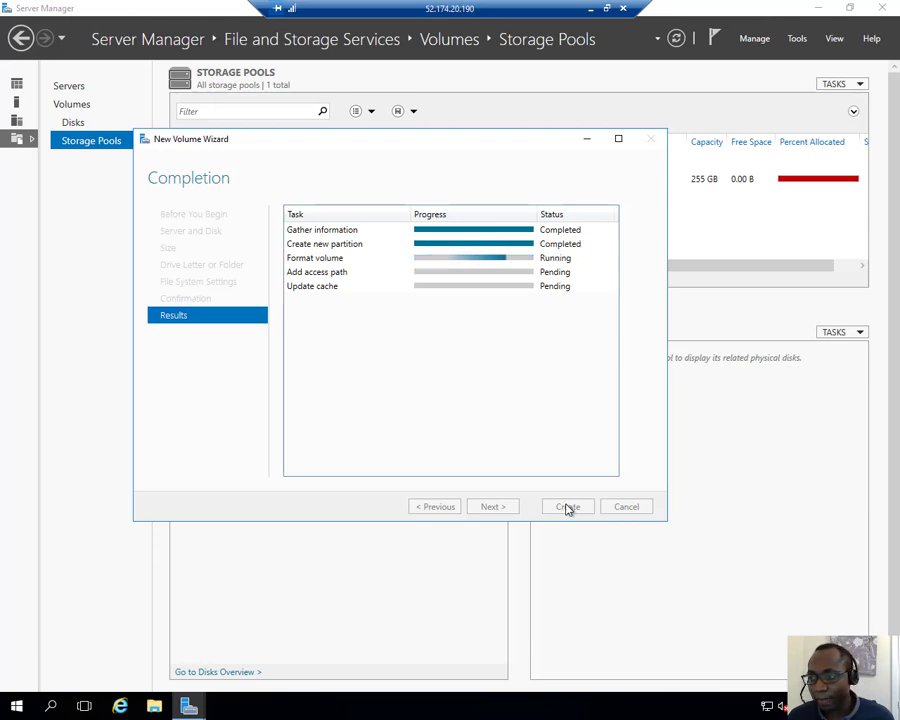
# Step: Check the drives under This PC in File Explorer for the new volume and close the finished volume wizard
pyautogui.click(155, 707)
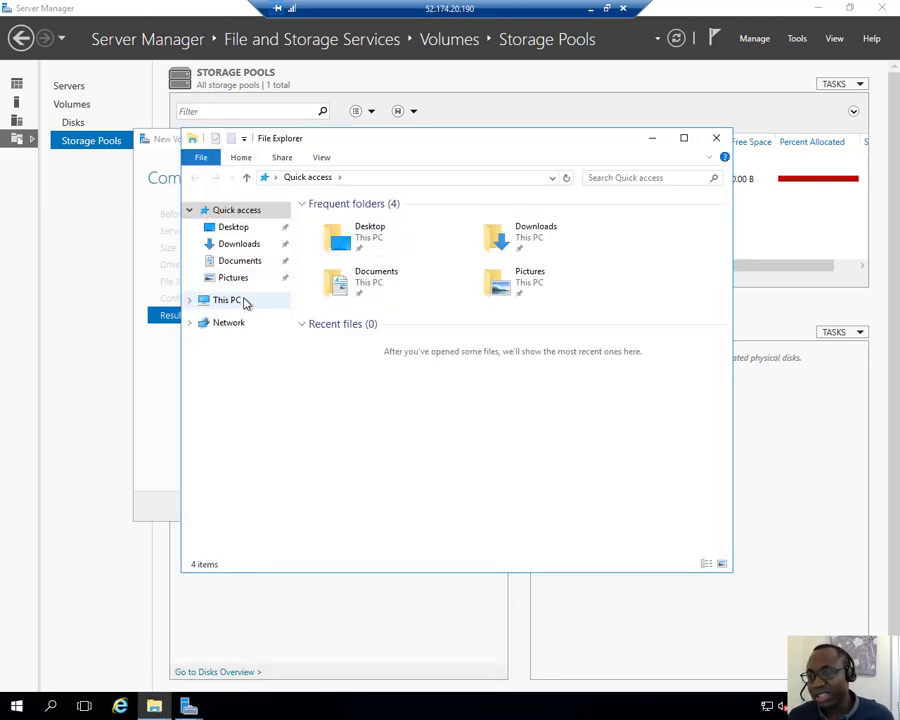
pyautogui.click(240, 304)
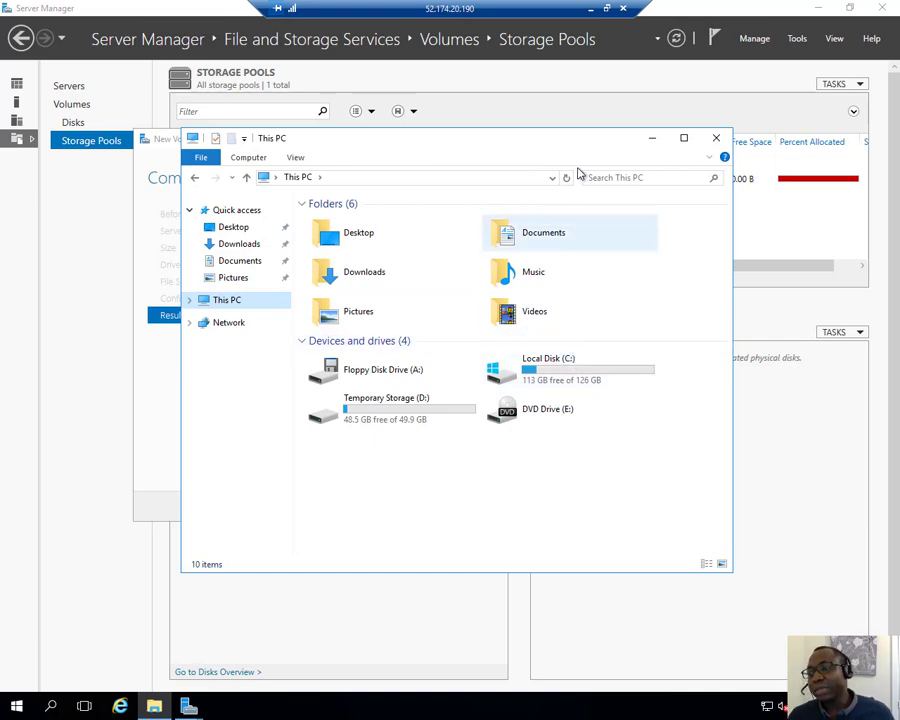
pyautogui.moveTo(570, 133); pyautogui.dragTo(414, 200)
pyautogui.moveTo(492, 150); pyautogui.dragTo(665, 161)
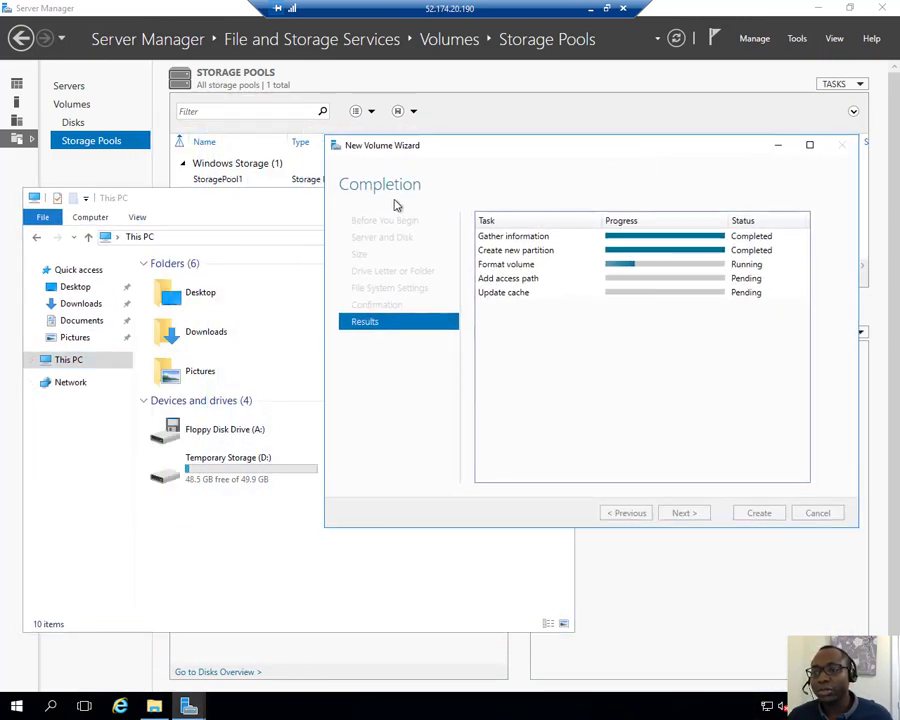
pyautogui.click(306, 208)
pyautogui.moveTo(304, 206); pyautogui.dragTo(326, 130)
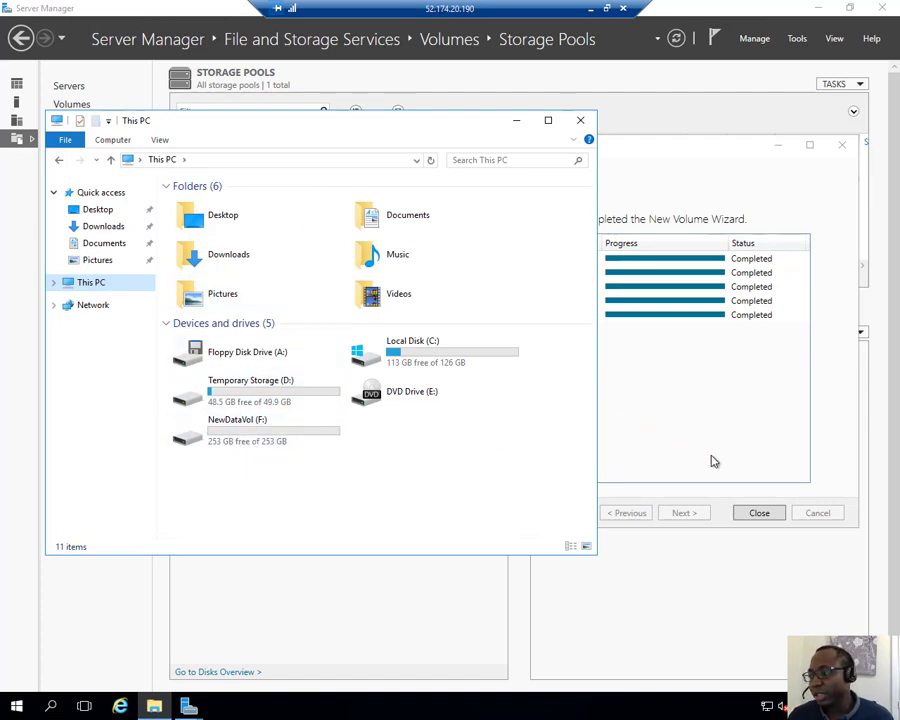
pyautogui.click(756, 513)
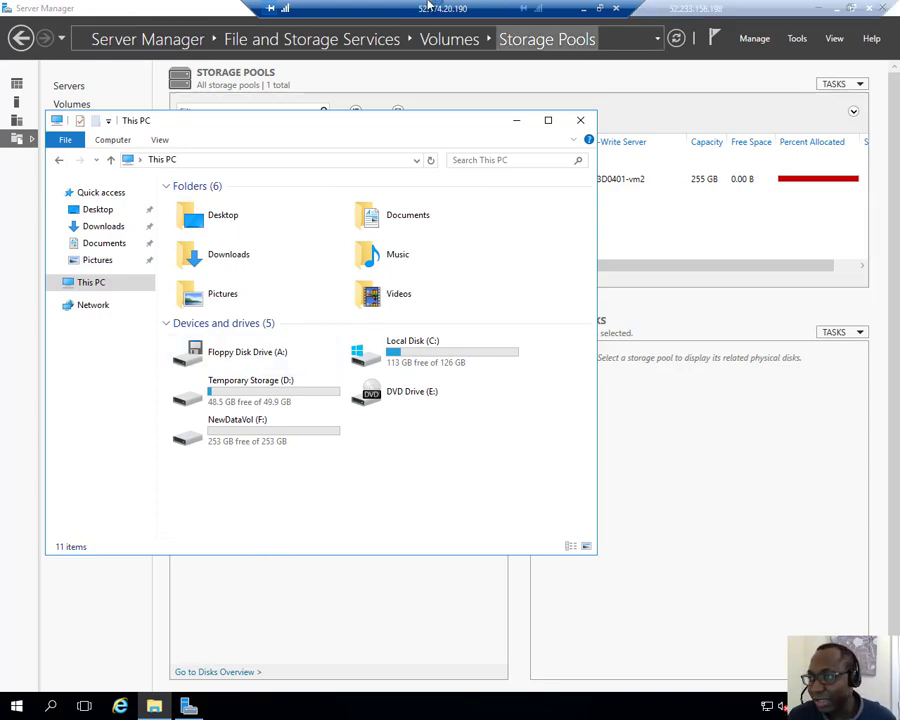
# Step: Minimize the remote session to 20533D0401-vm2 and switch to the PowerShell window on the lab machine
pyautogui.click(838, 10)
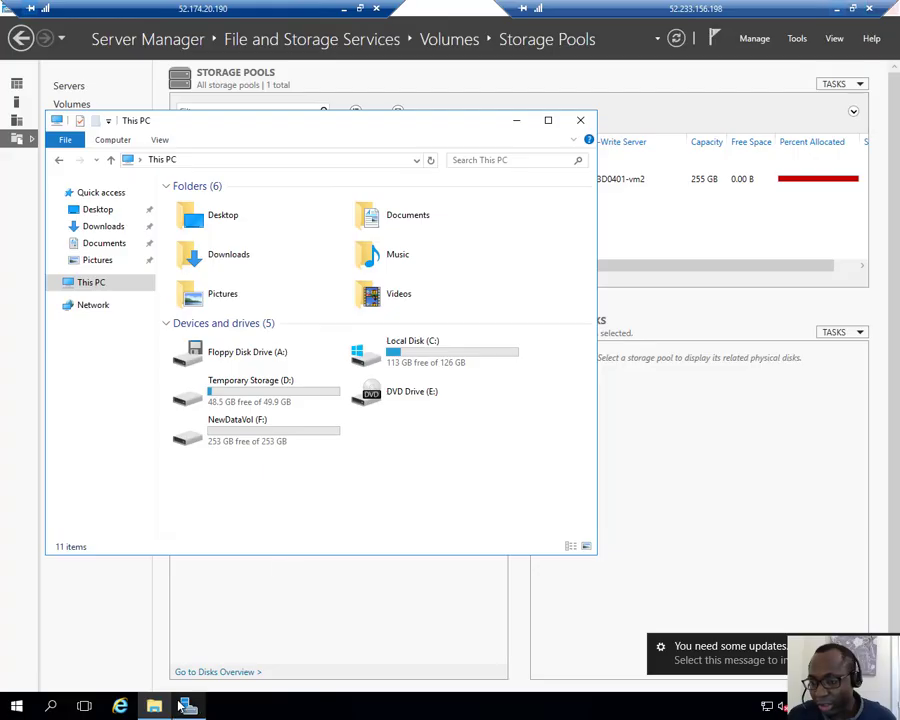
pyautogui.click(169, 706)
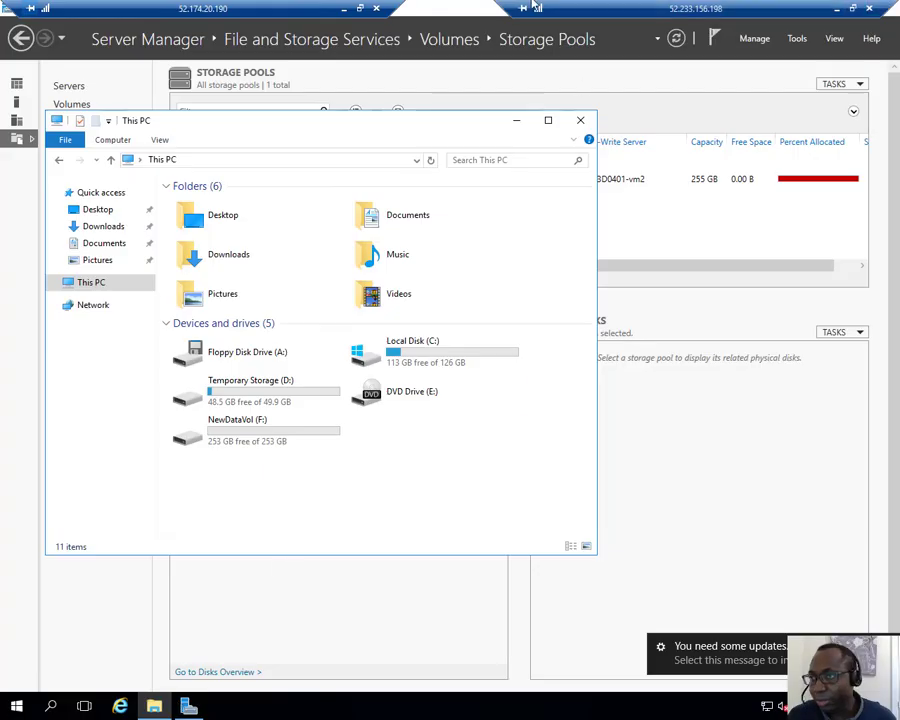
pyautogui.click(342, 8)
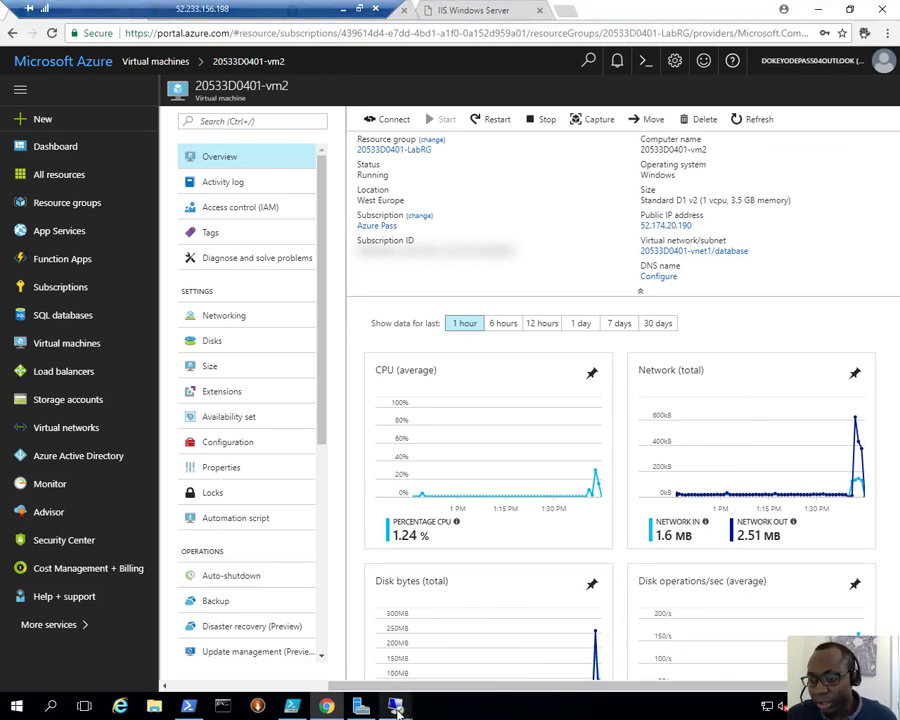
pyautogui.click(188, 706)
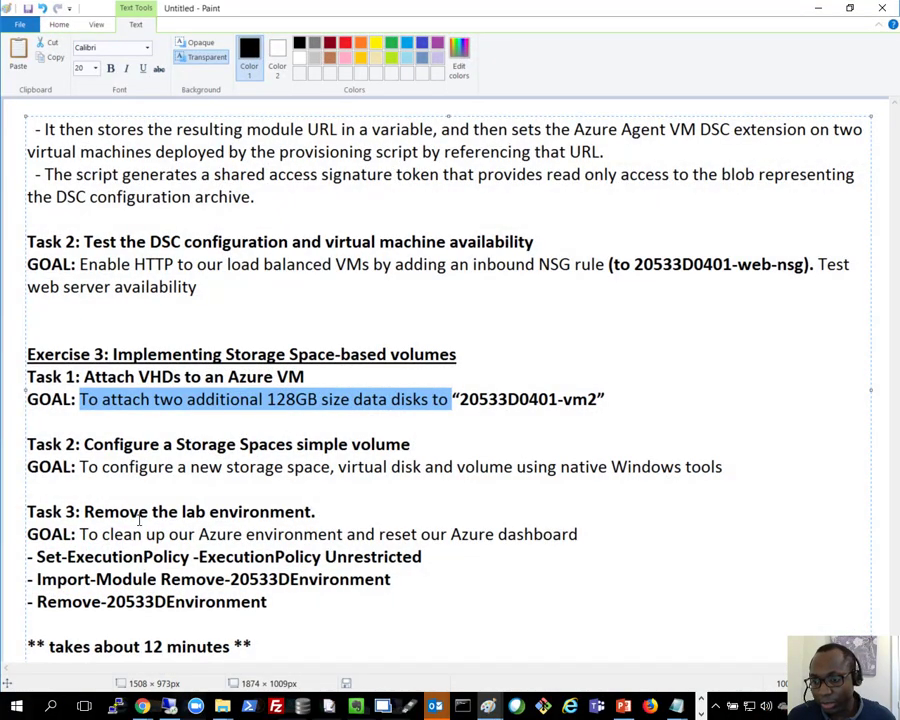
# Step: Copy the command Set-ExecutionPolicy -ExecutionPolicy Unrestricted from the Task 3 notes in Paint and return to PowerShell
pyautogui.moveTo(97, 534); pyautogui.dragTo(270, 602)
pyautogui.click(608, 434)
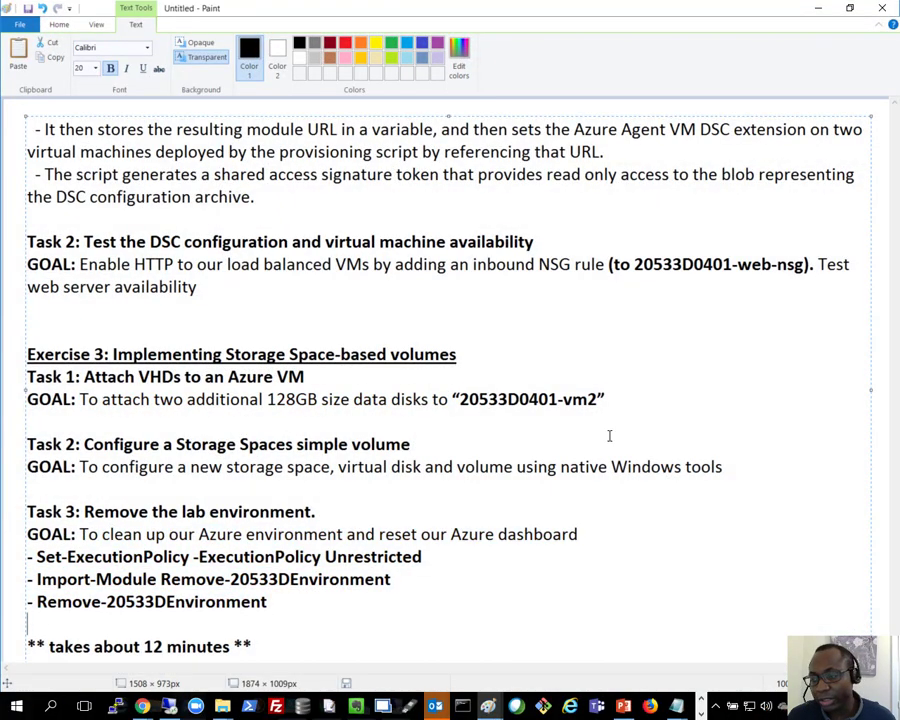
pyautogui.moveTo(423, 557); pyautogui.dragTo(37, 557)
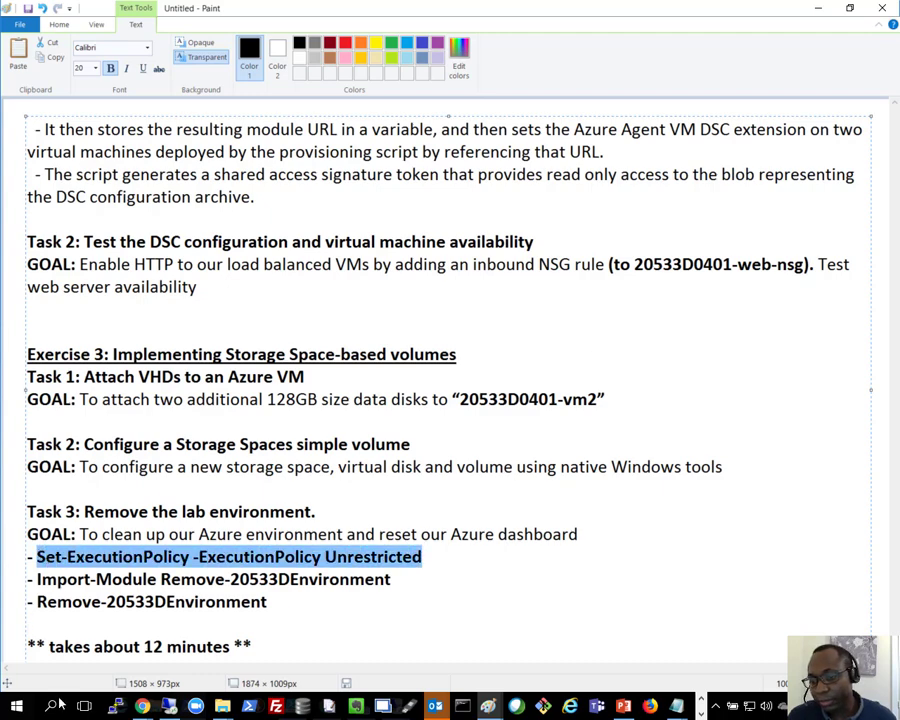
pyautogui.rightClick(60, 557)
pyautogui.click(90, 612)
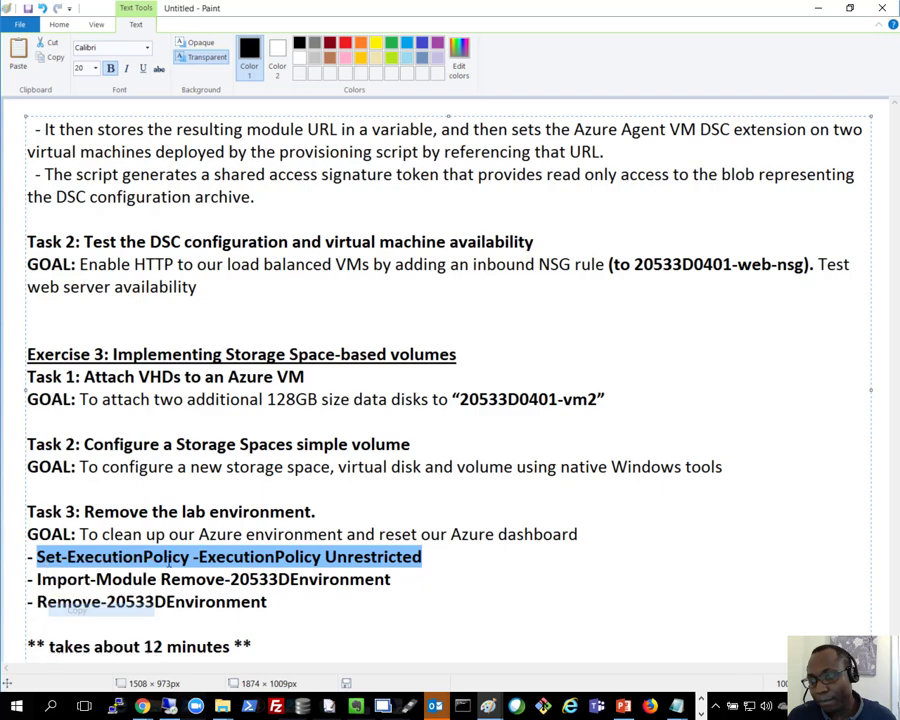
pyautogui.click(819, 8)
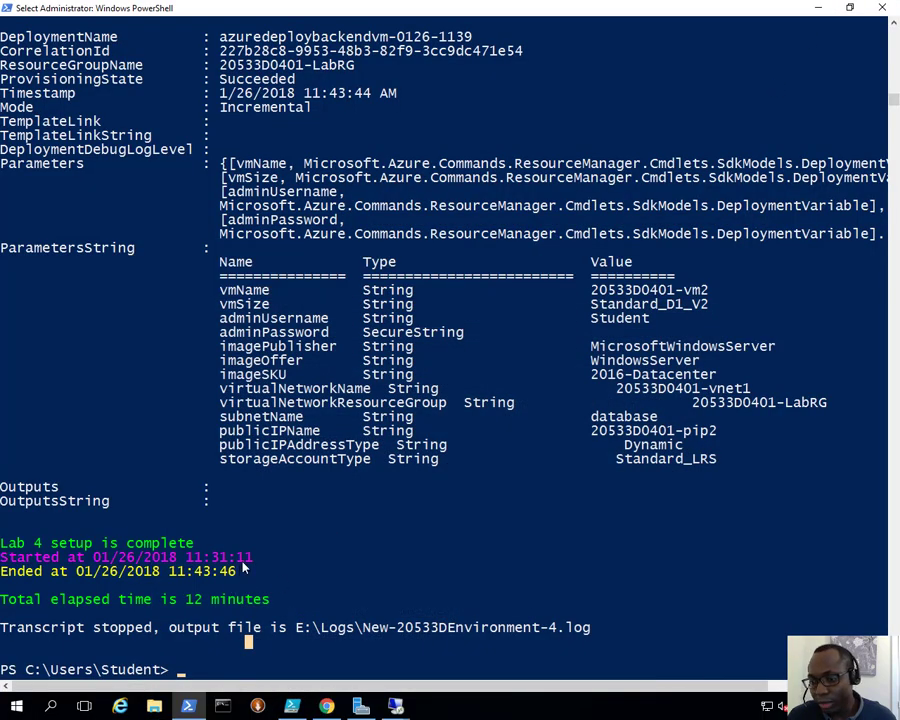
# Step: Clear the console, run Set-ExecutionPolicy -ExecutionPolicy Unrestricted and accept the policy change with Yes to All
pyautogui.write('cls')
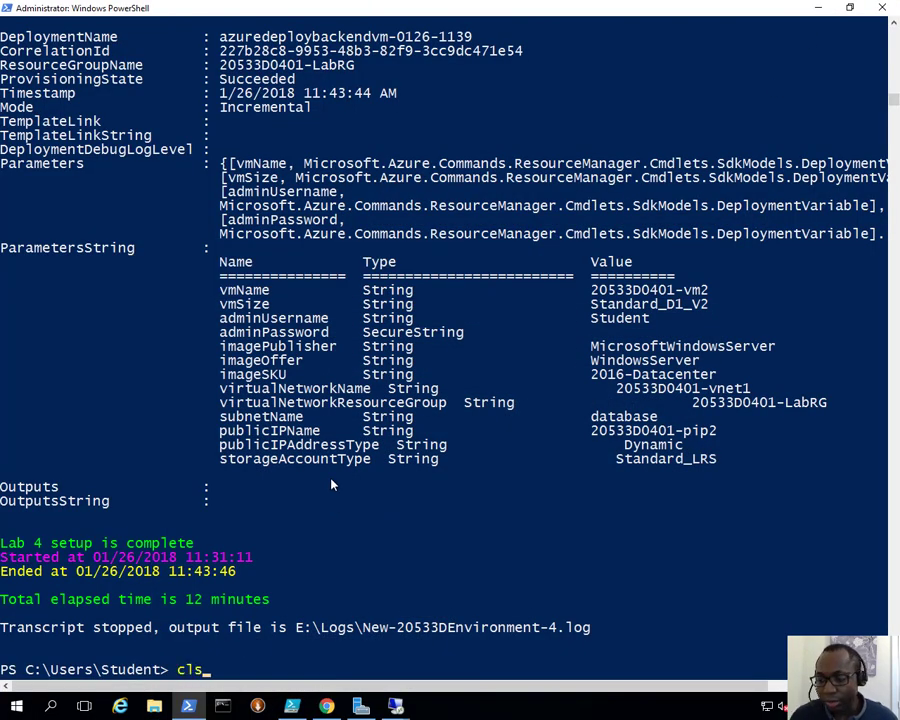
pyautogui.press('Return')
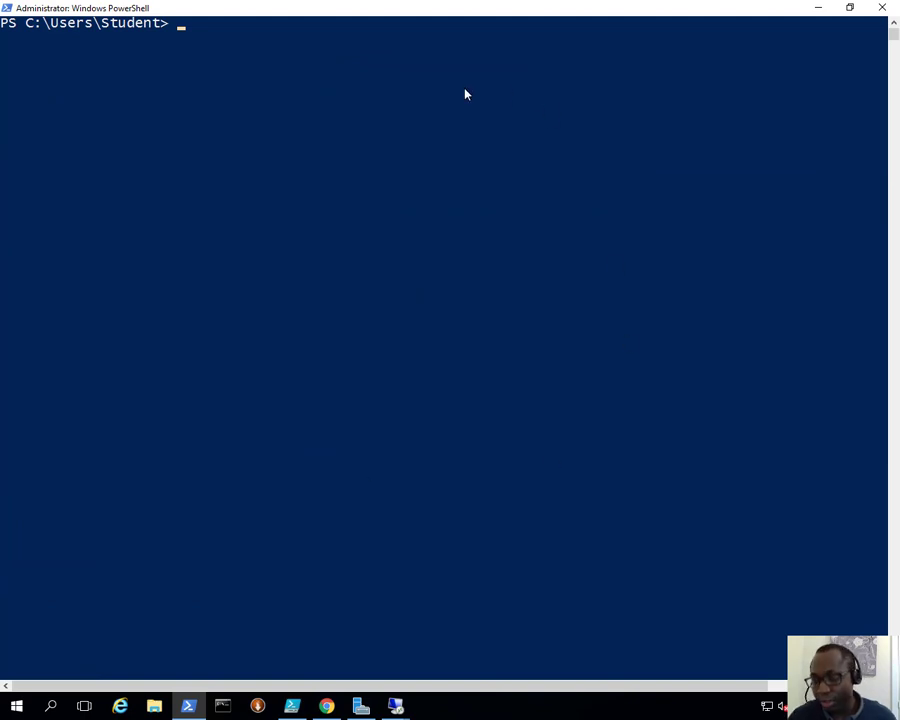
pyautogui.press('Return')
pyautogui.press('Return')
pyautogui.press('Return')
pyautogui.press('Return')
pyautogui.hotkey('ctrl', 'v')
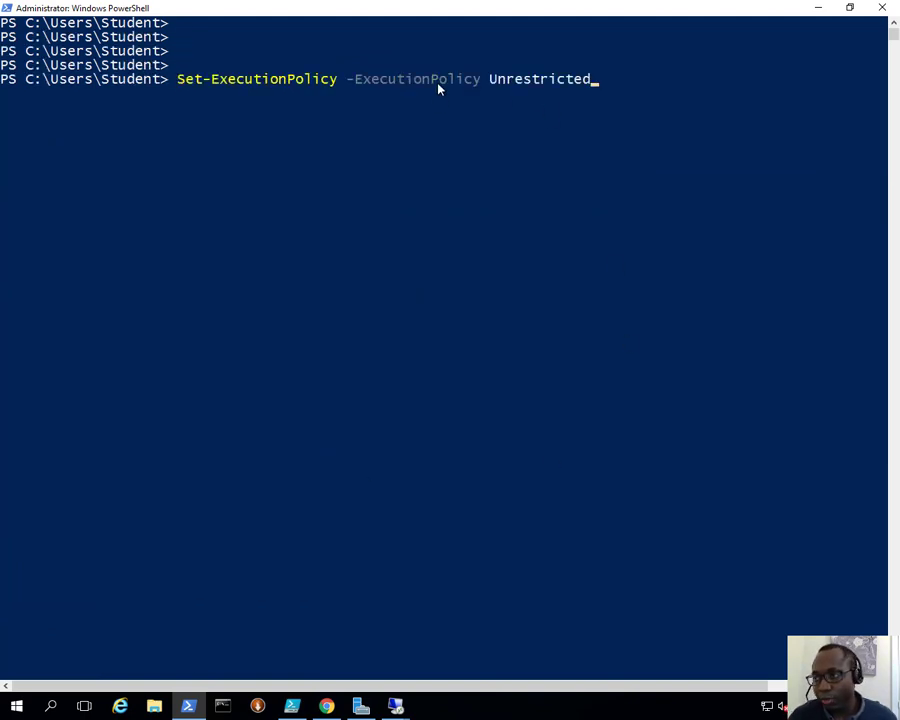
pyautogui.press('Return')
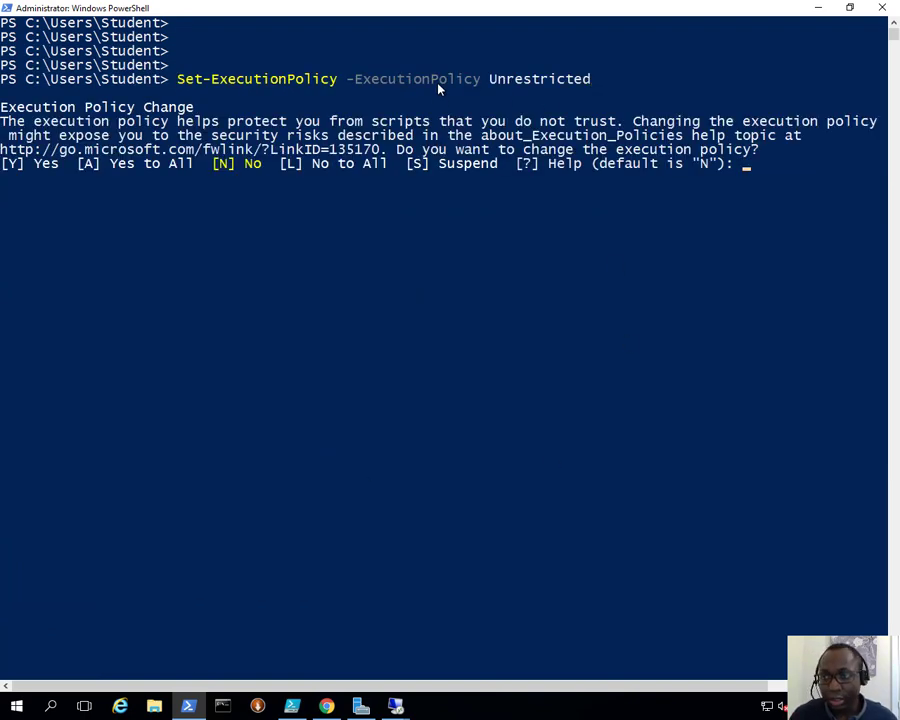
pyautogui.write('a')
pyautogui.press('Return')
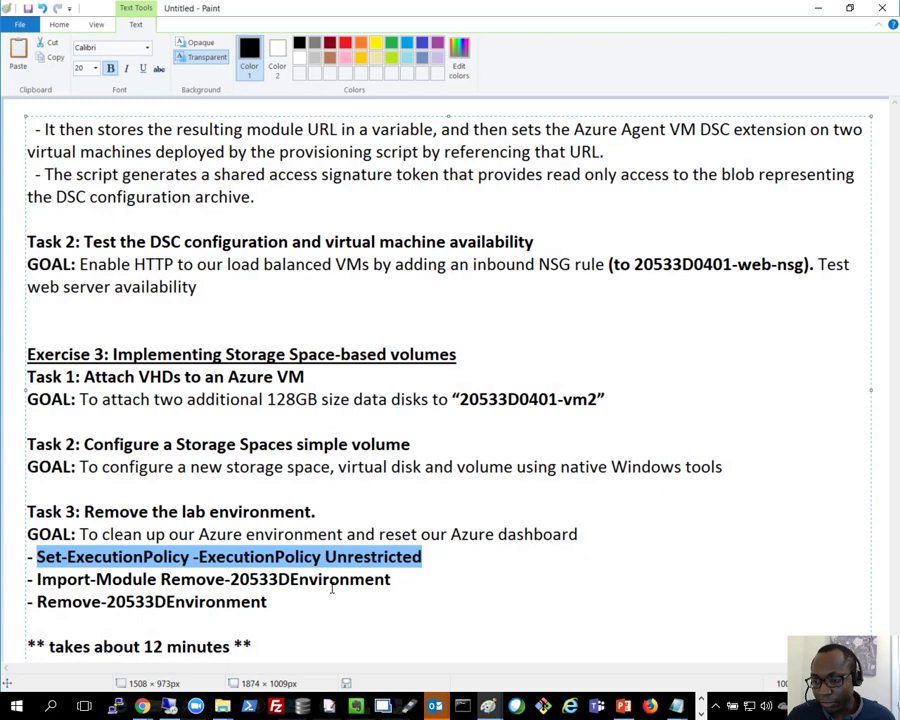
# Step: Copy Import-Module Remove-20533DEnvironment from the Paint notes, run it in PowerShell and allow the module script to run once
pyautogui.click(380, 580)
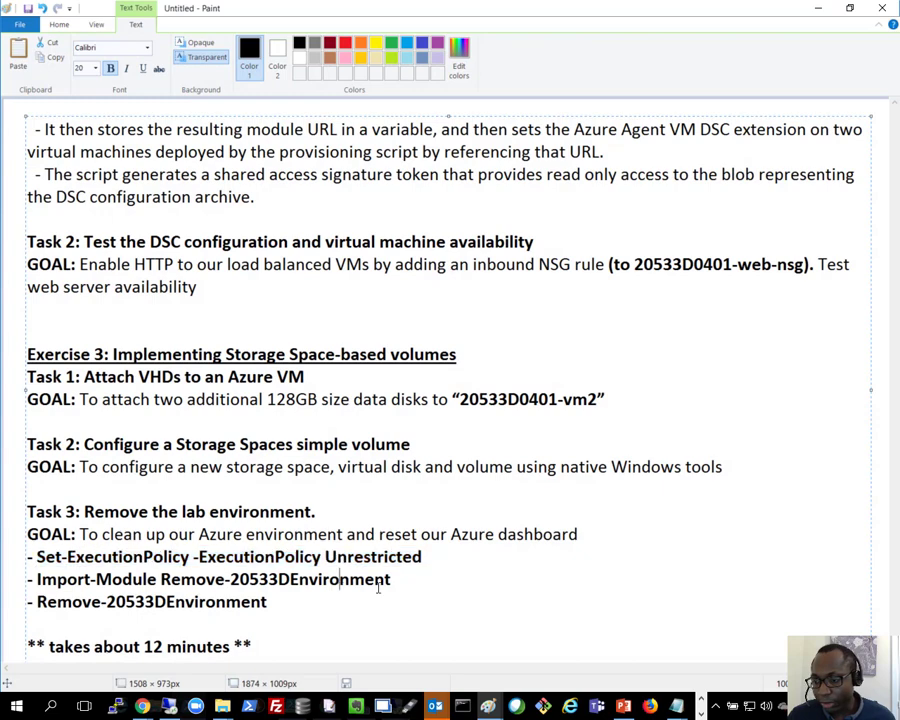
pyautogui.moveTo(396, 583); pyautogui.dragTo(33, 579)
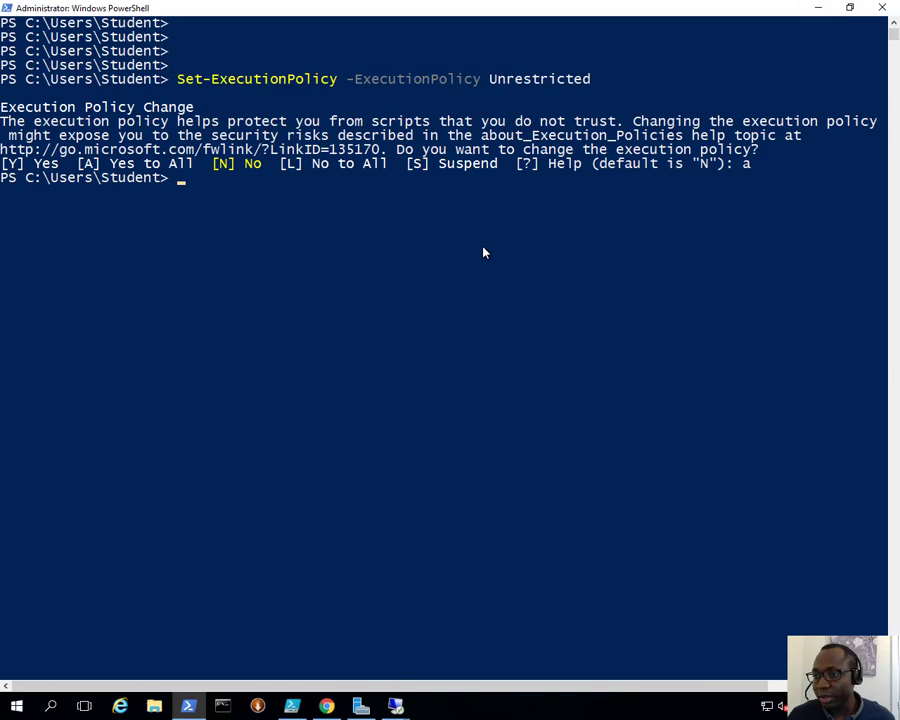
pyautogui.rightClick(481, 251)
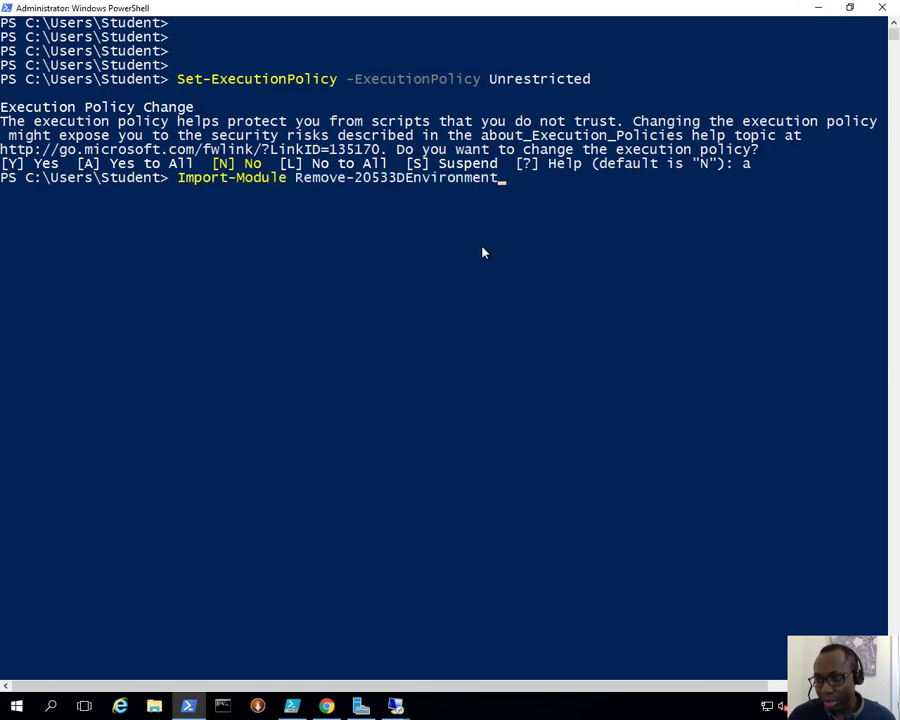
pyautogui.press('Return')
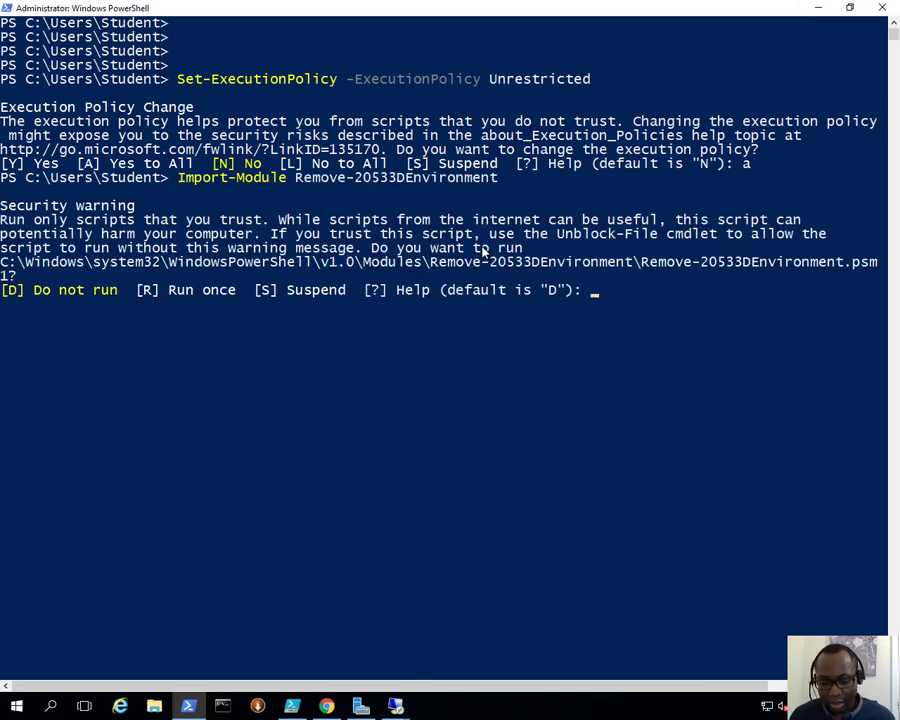
pyautogui.write('r')
pyautogui.press('Return')
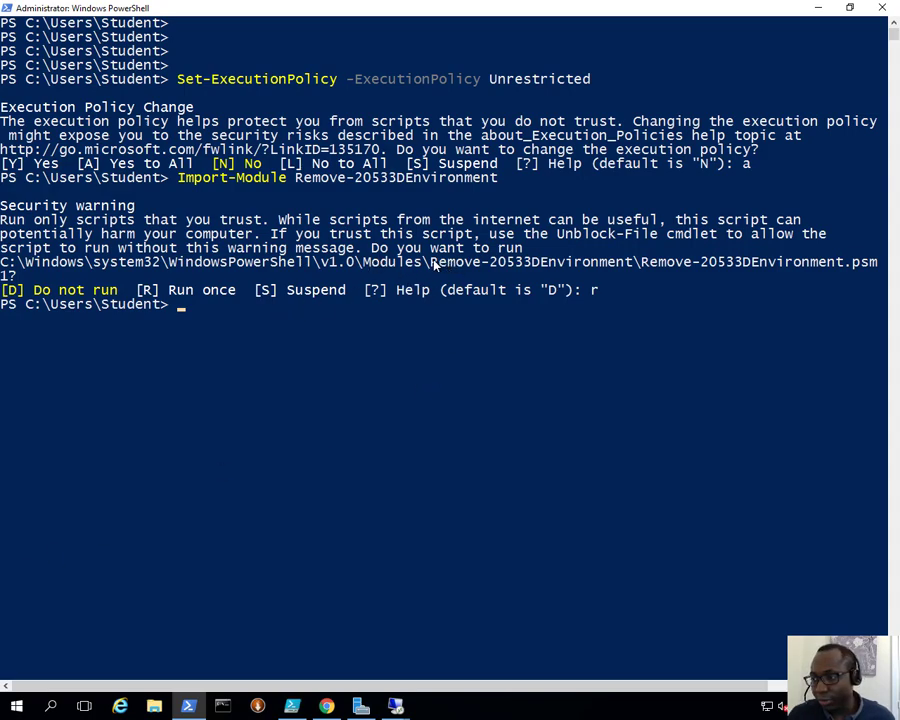
# Step: Copy the name Remove-20533DEnvironment from the module path in the console output and run it as a command
pyautogui.moveTo(433, 262); pyautogui.dragTo(627, 265)
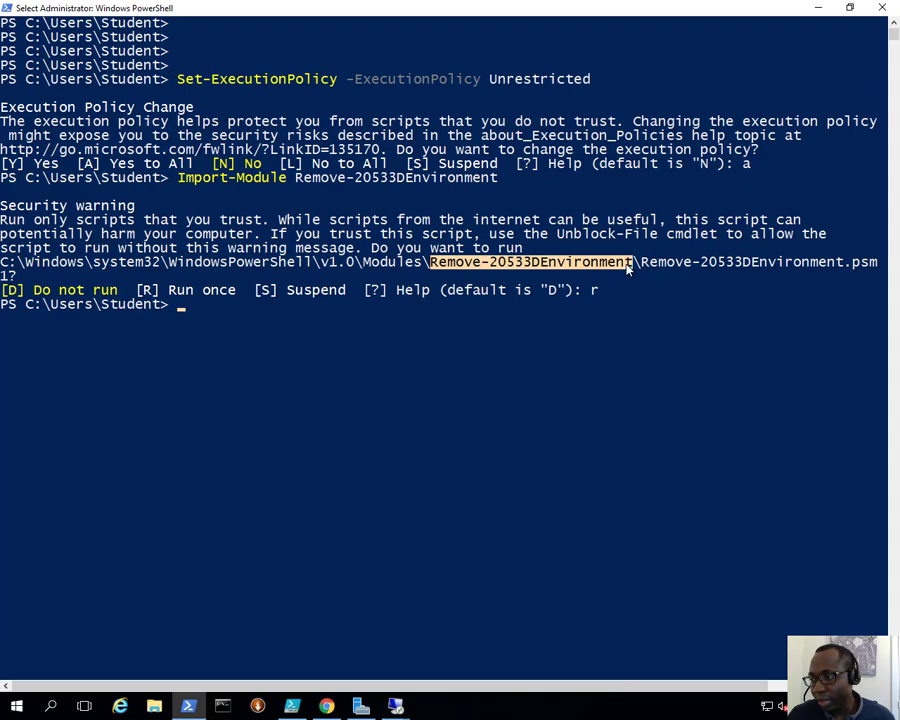
pyautogui.rightClick(627, 265)
pyautogui.rightClick(350, 367)
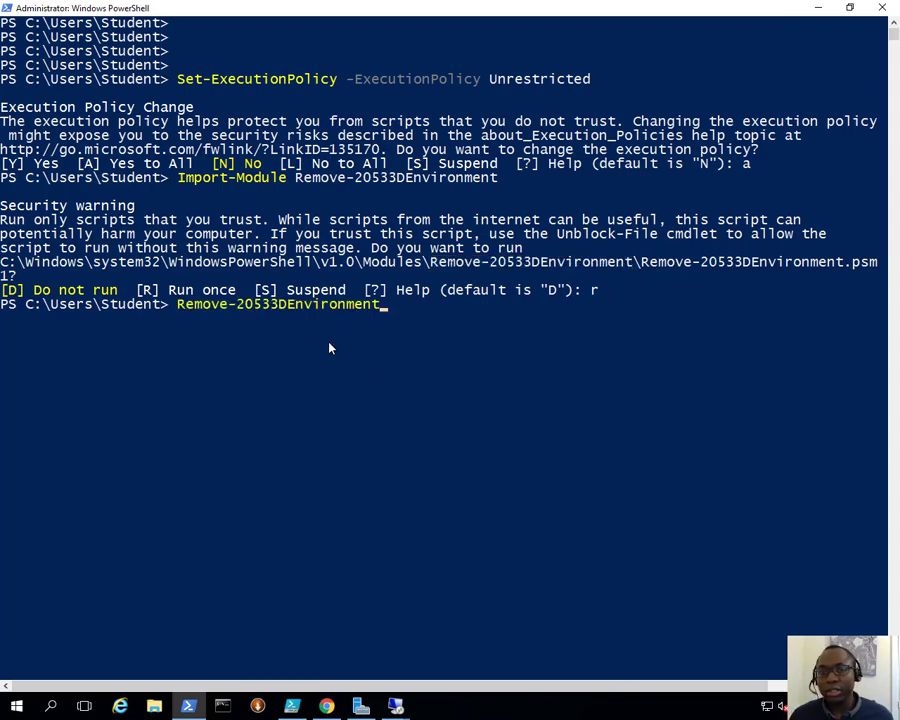
pyautogui.press('Return')
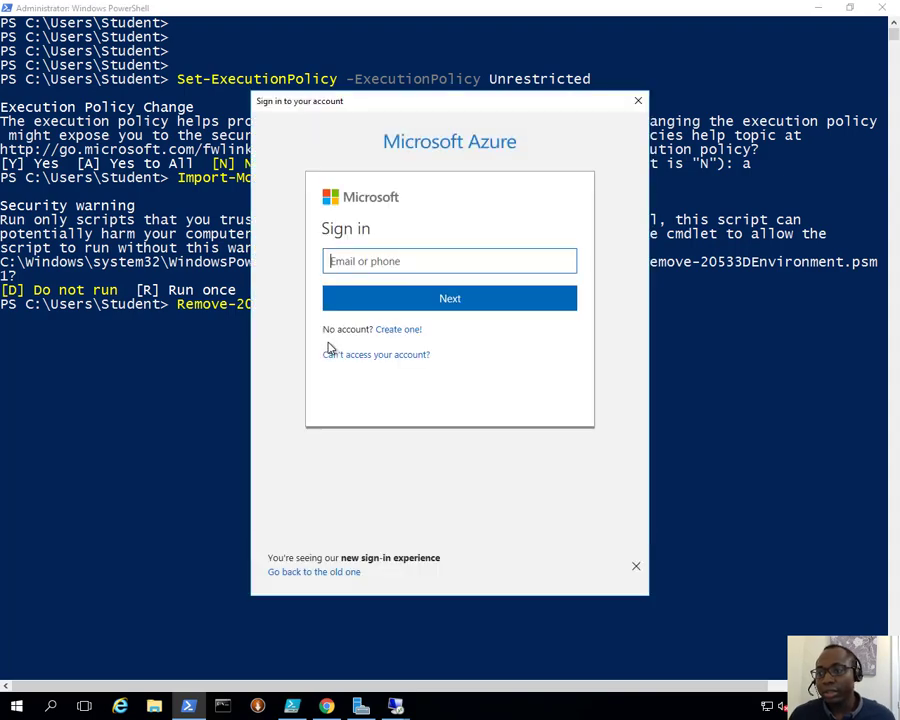
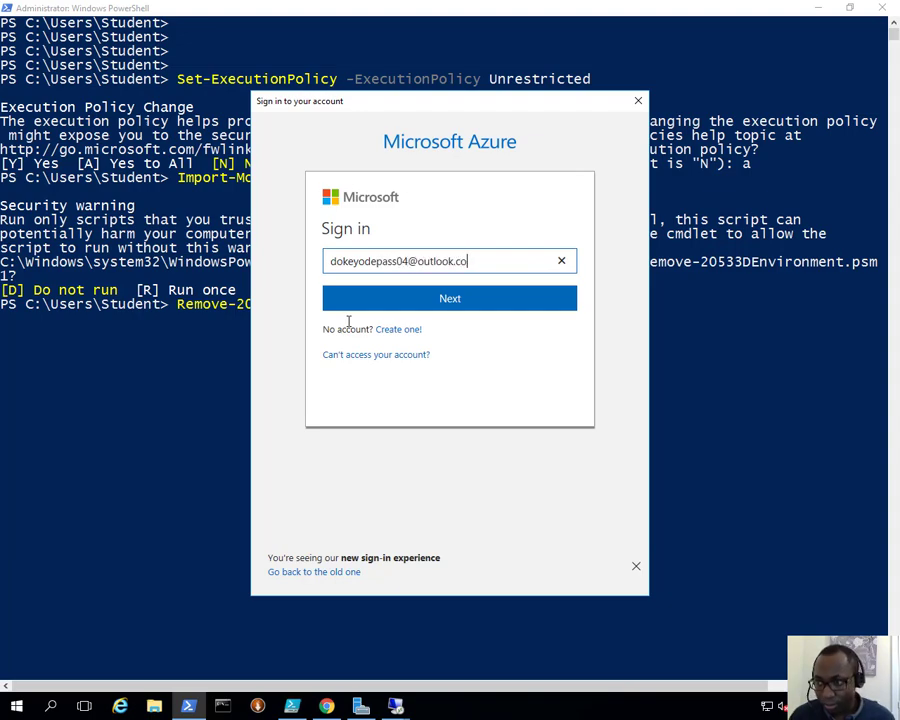
# Step: Sign in to Microsoft Azure for the cleanup script with the account's e-mail address and password
pyautogui.click(428, 309)
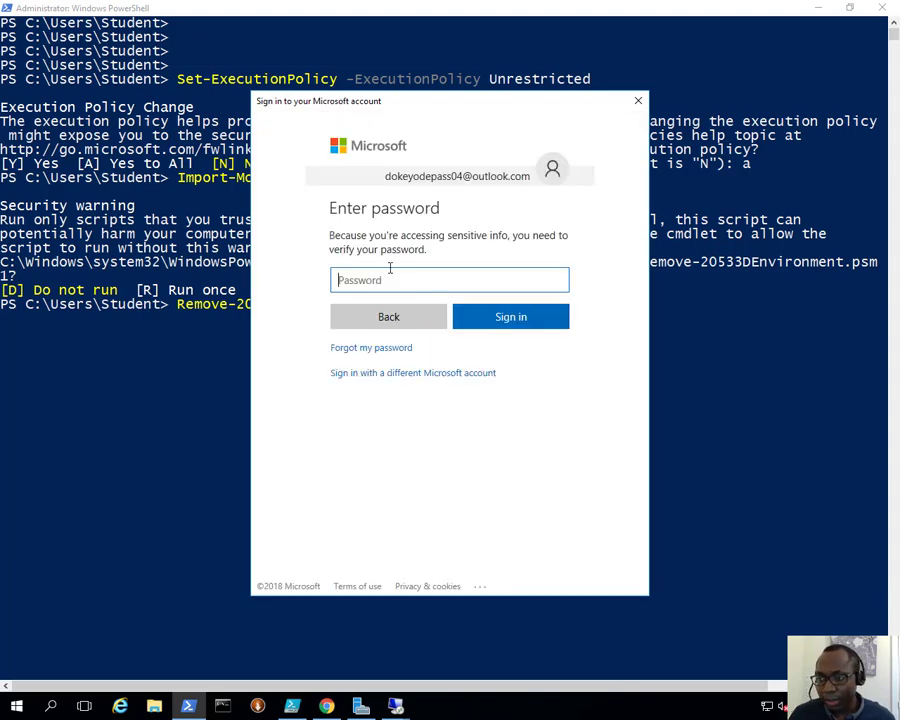
pyautogui.write('•••••••')
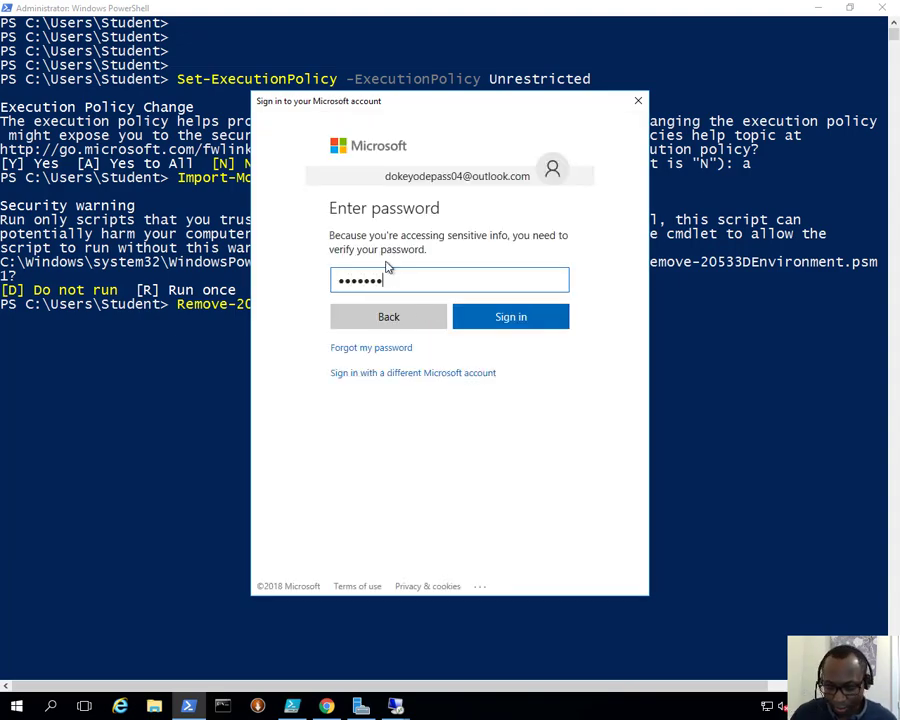
pyautogui.write('•••••••')
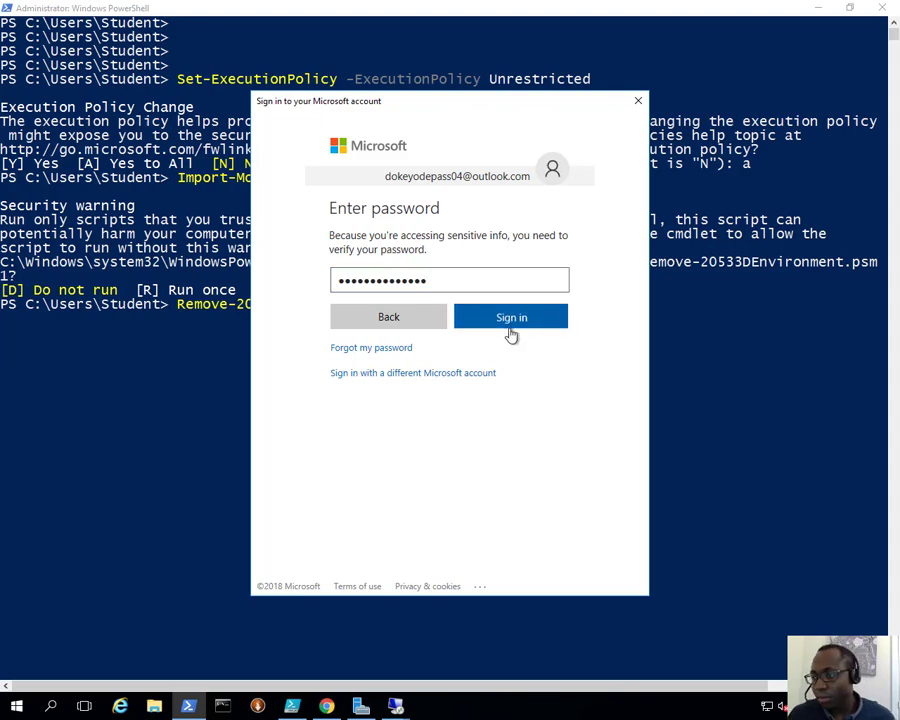
pyautogui.click(509, 330)
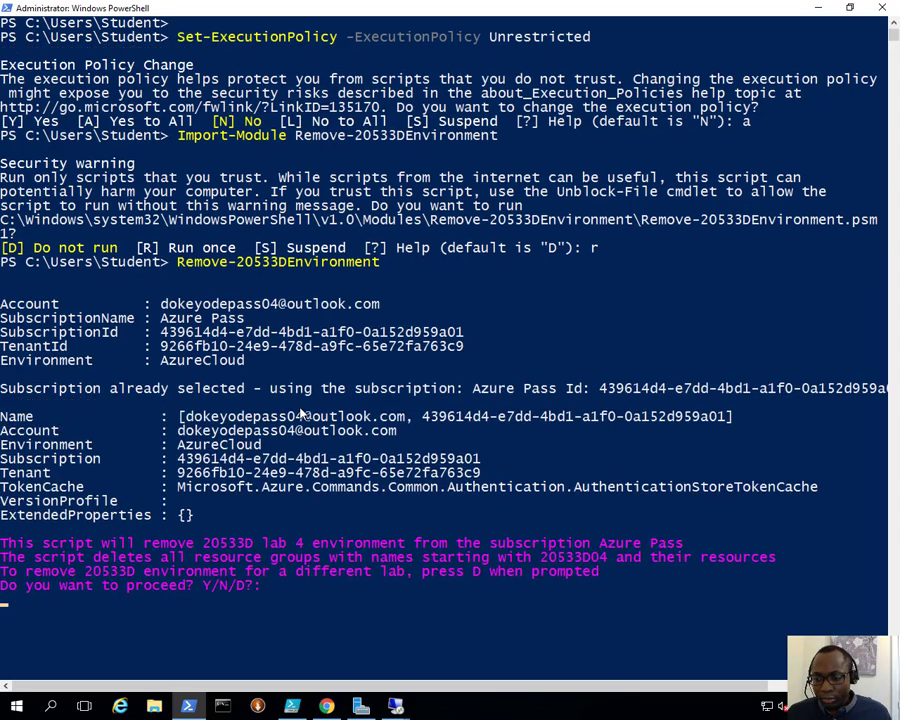
# Step: Review the lab 4 removal prompt, including the 20533D04 resource group prefix, and answer Y to proceed with the deletion
pyautogui.scroll(-3, 240, 487)
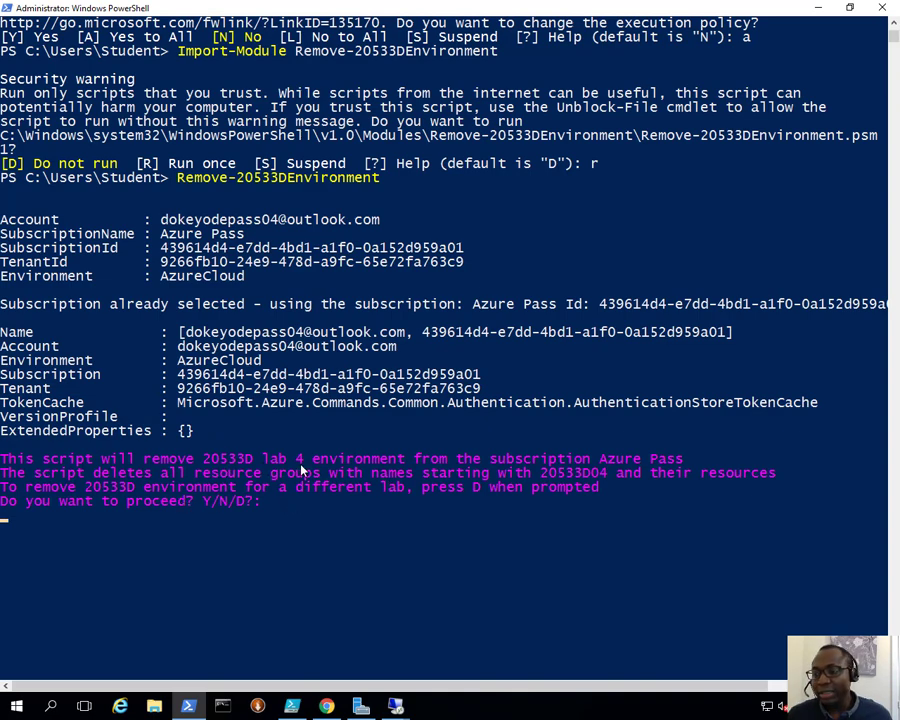
pyautogui.click(300, 465)
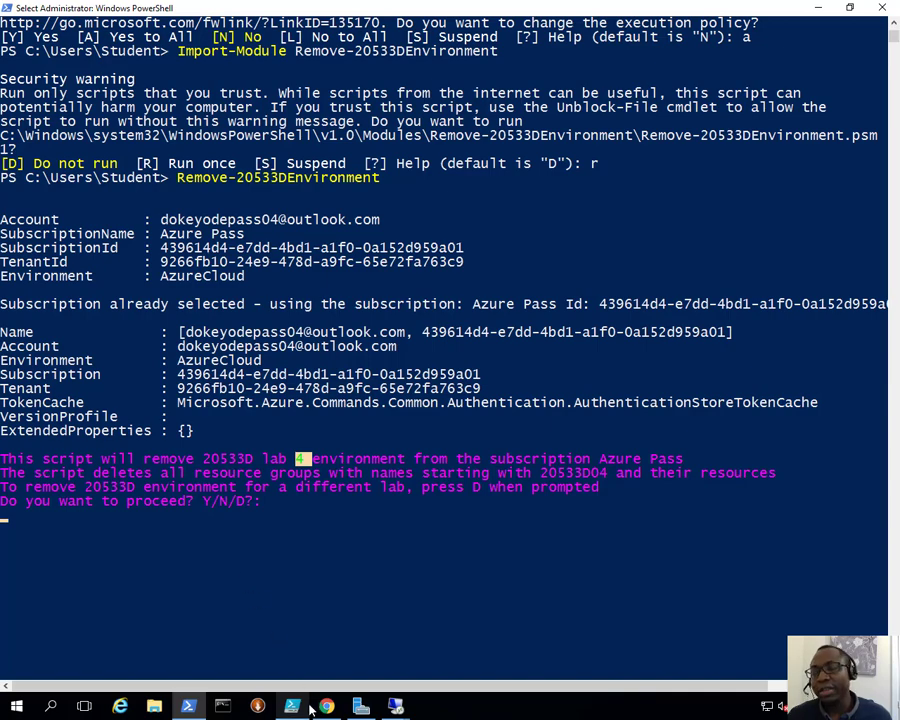
pyautogui.moveTo(310, 708)
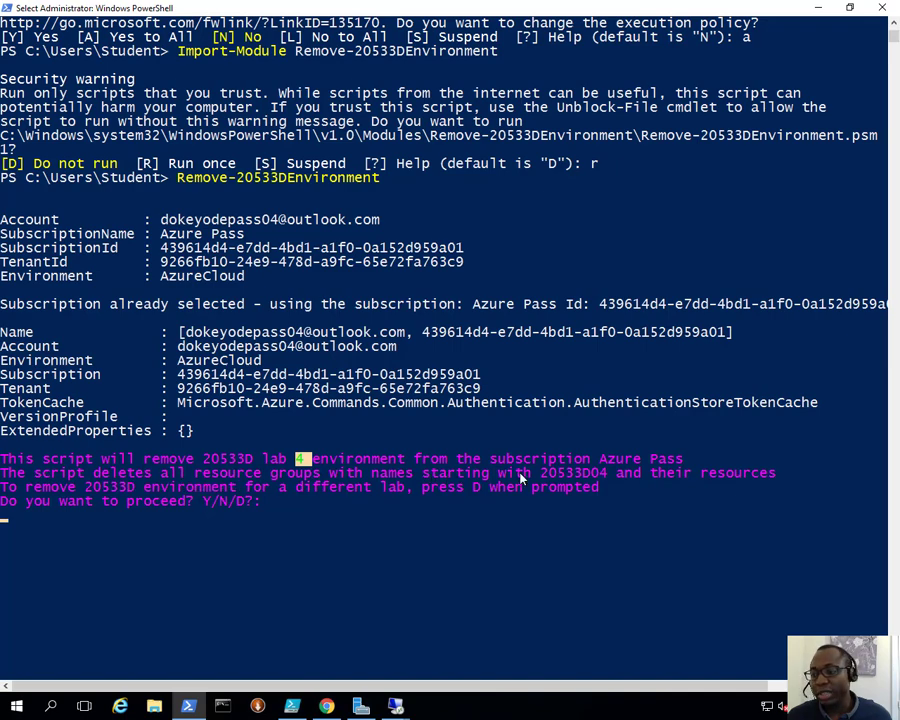
pyautogui.moveTo(542, 473); pyautogui.dragTo(606, 473)
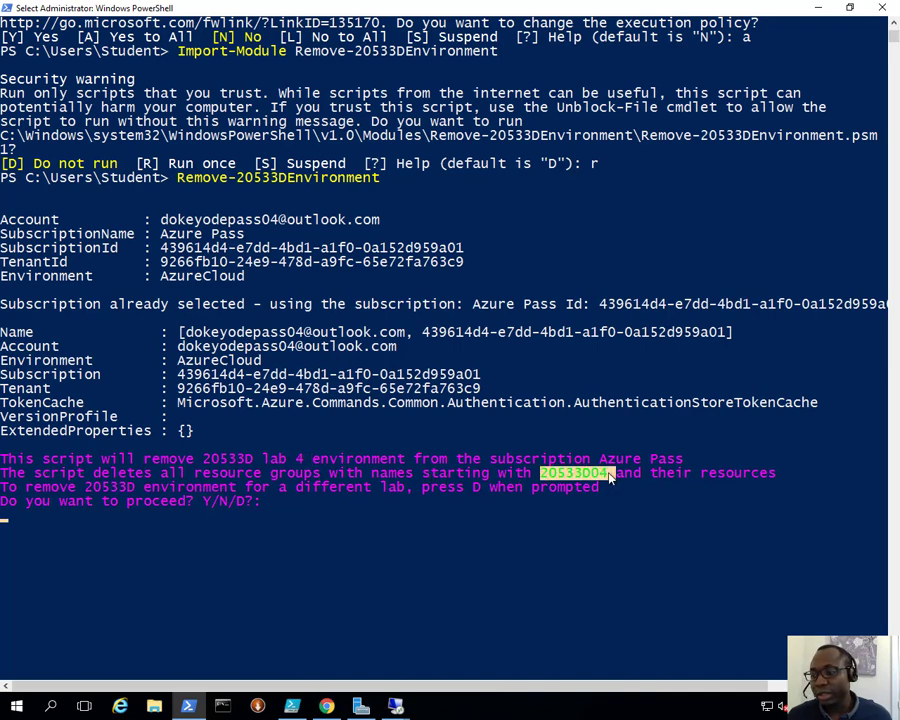
pyautogui.rightClick(528, 515)
pyautogui.write('Y')
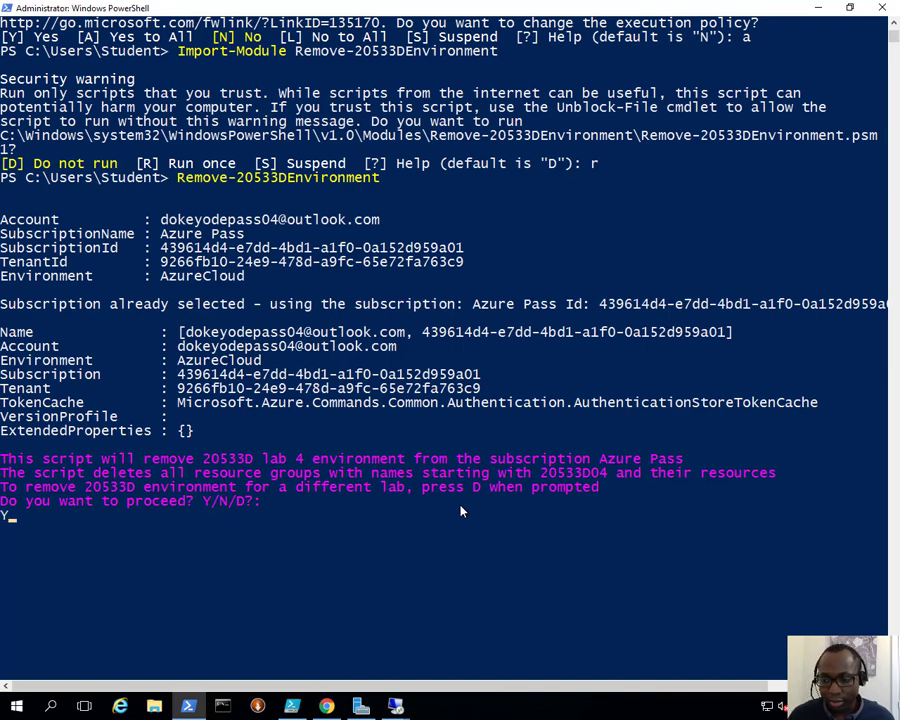
pyautogui.press('Return')
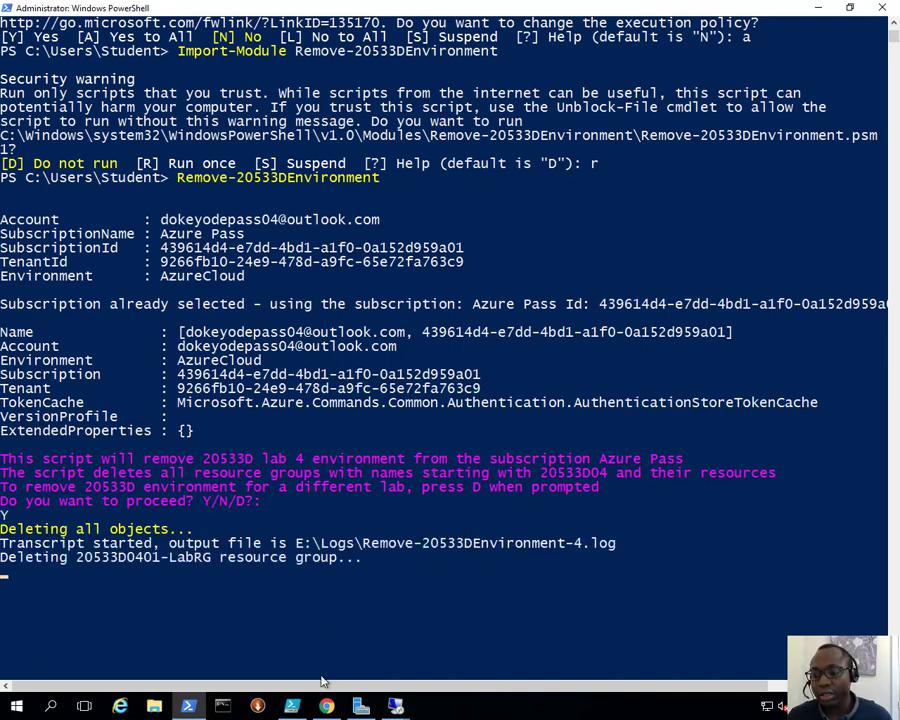
# Step: Switch to the Azure portal in Chrome, open resource group 20533D0401-LabRG and refresh its overview to check the deletion status
pyautogui.click(327, 706)
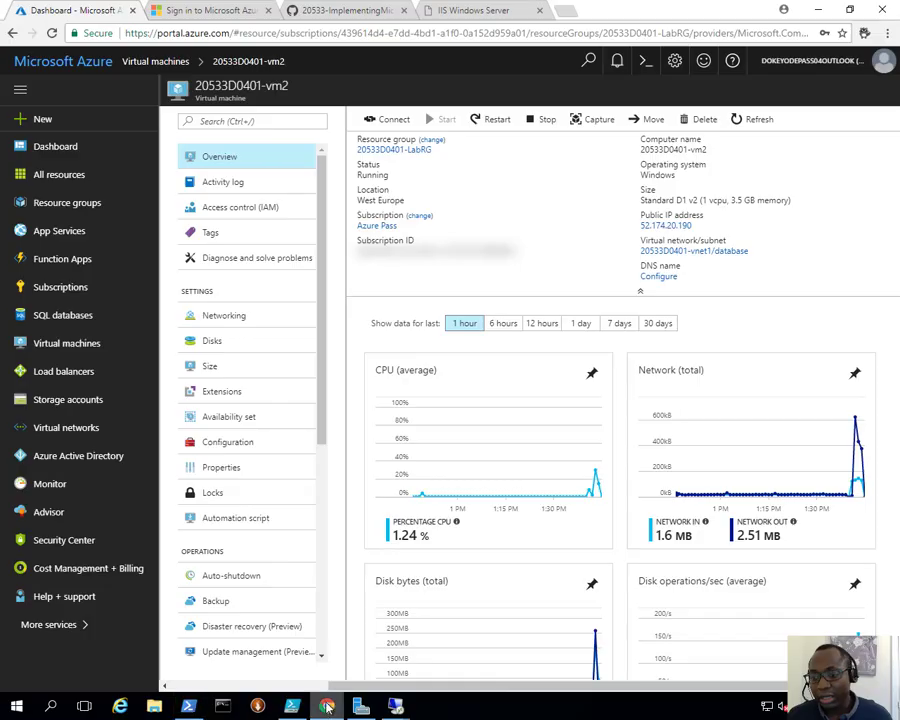
pyautogui.click(60, 207)
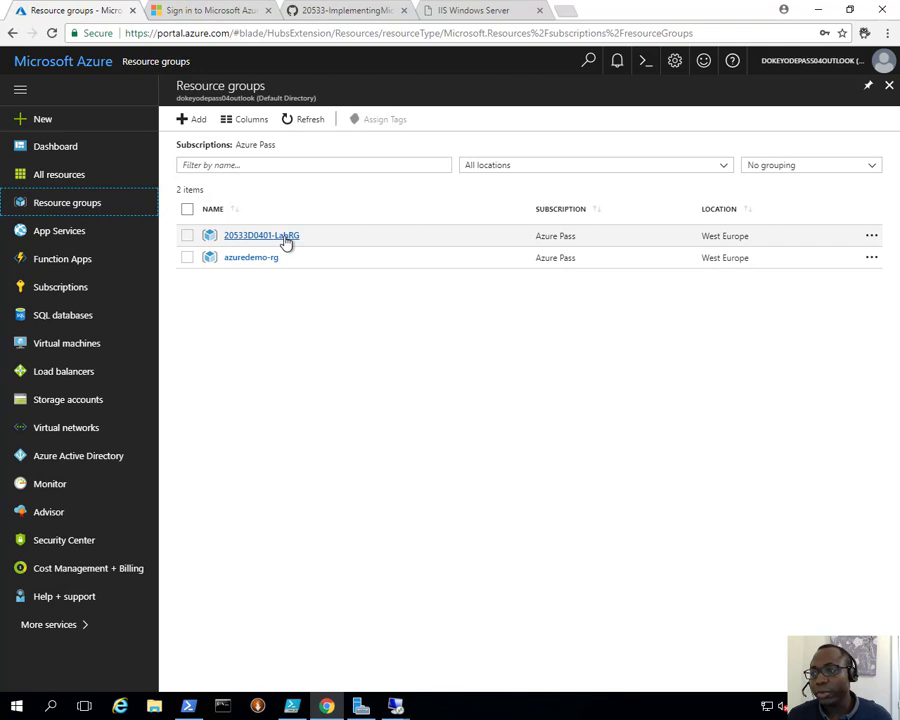
pyautogui.click(285, 238)
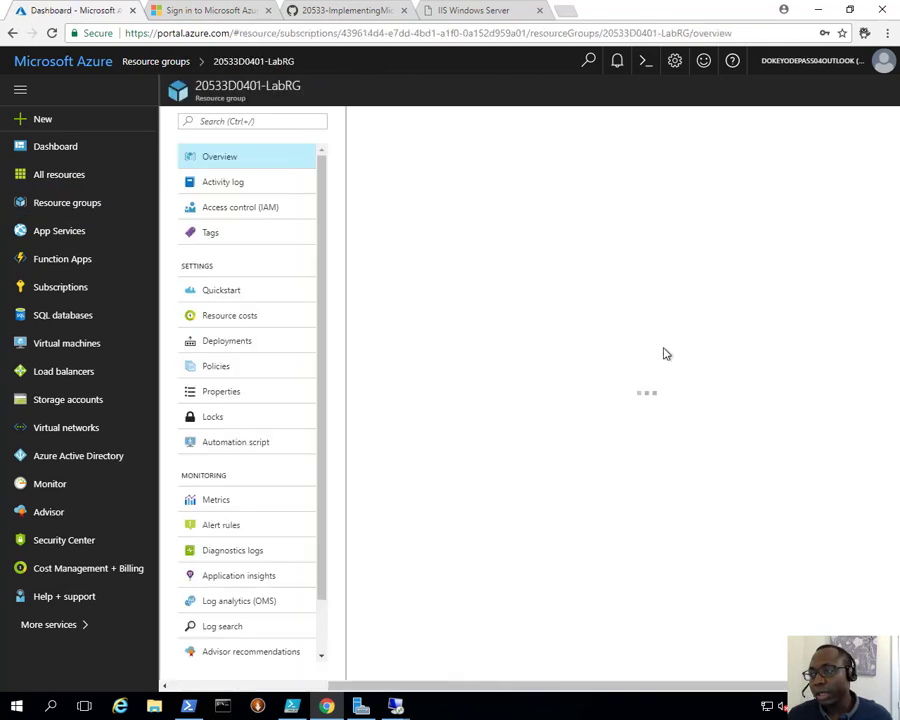
pyautogui.scroll(-1, 481, 450)
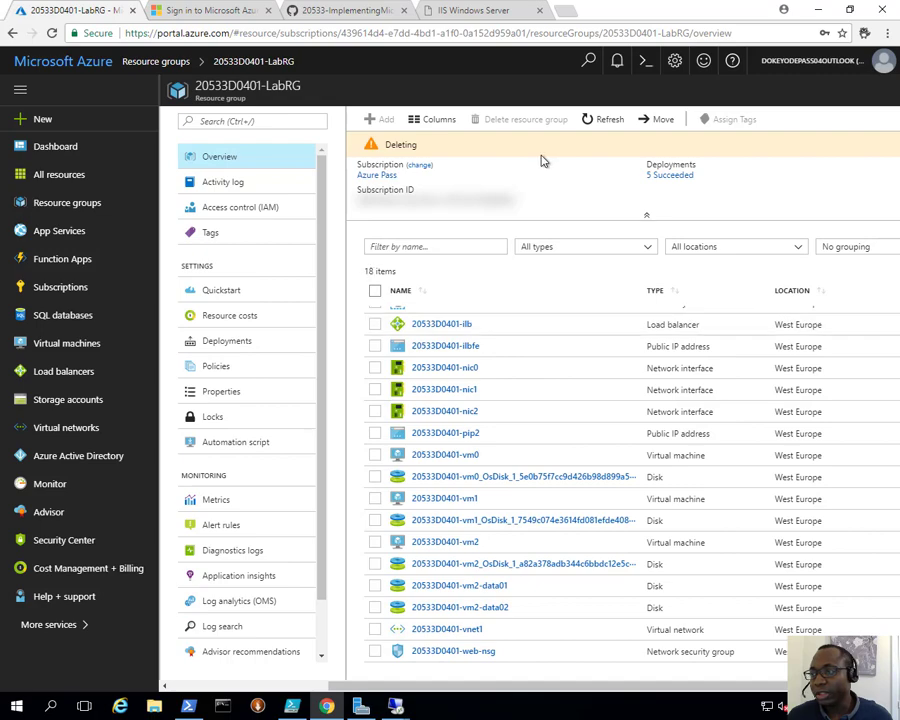
pyautogui.click(586, 124)
pyautogui.click(587, 125)
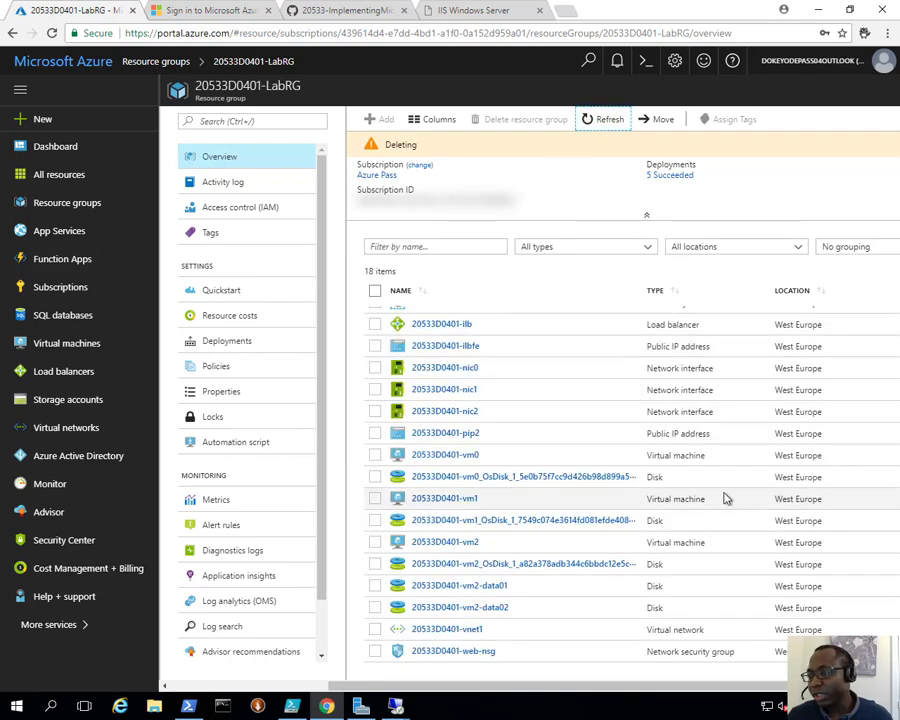
pyautogui.click(594, 120)
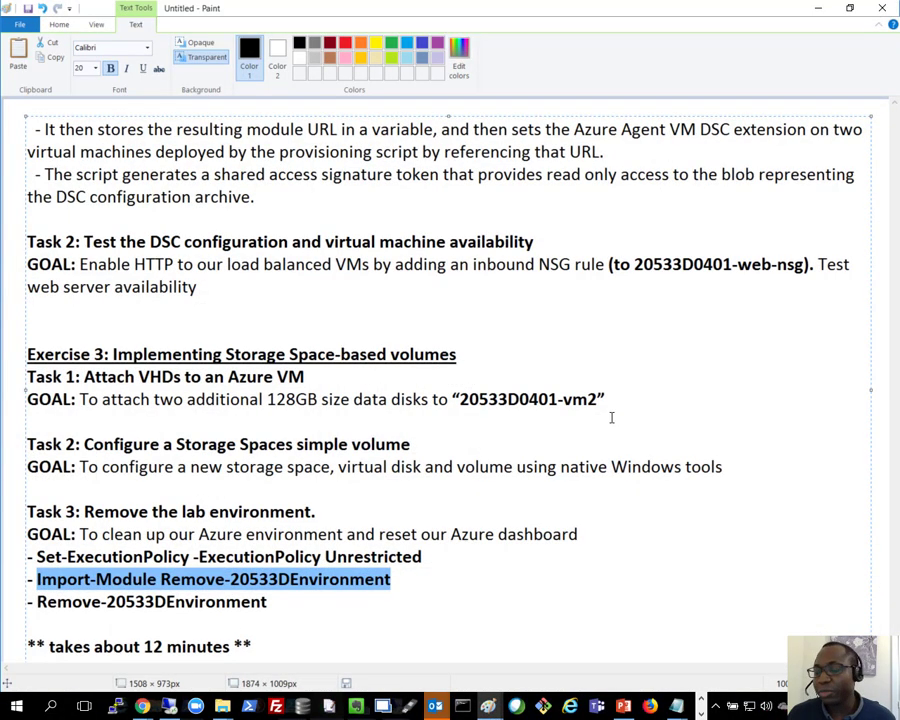
# Step: Minimize the Paint notes, maximize the GitHub lab instructions window on this screen and return to the beginning of the module 4 answer key
pyautogui.click(817, 12)
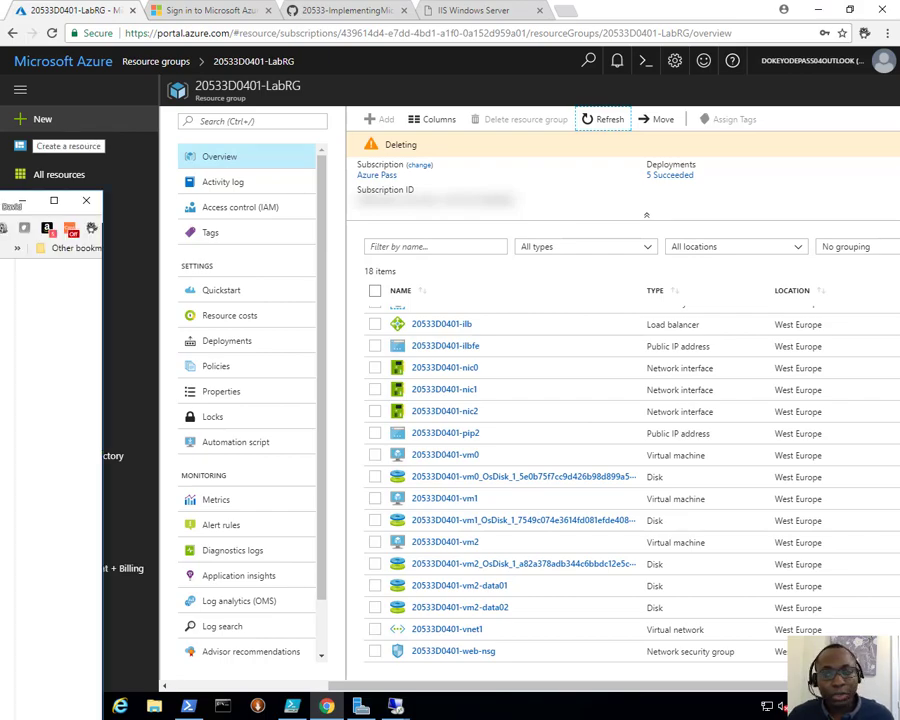
pyautogui.moveTo(0, 198); pyautogui.dragTo(384, 1)
pyautogui.scroll(2, 290, 185)
pyautogui.scroll(8, 290, 185)
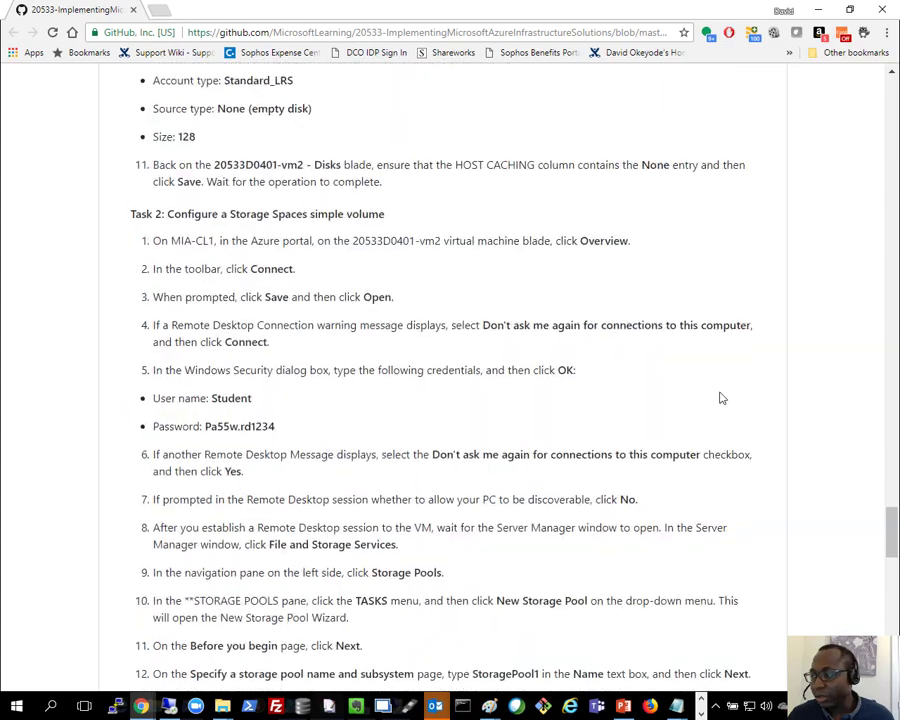
pyautogui.moveTo(891, 523); pyautogui.dragTo(891, 100)
pyautogui.scroll(1, 412, 174)
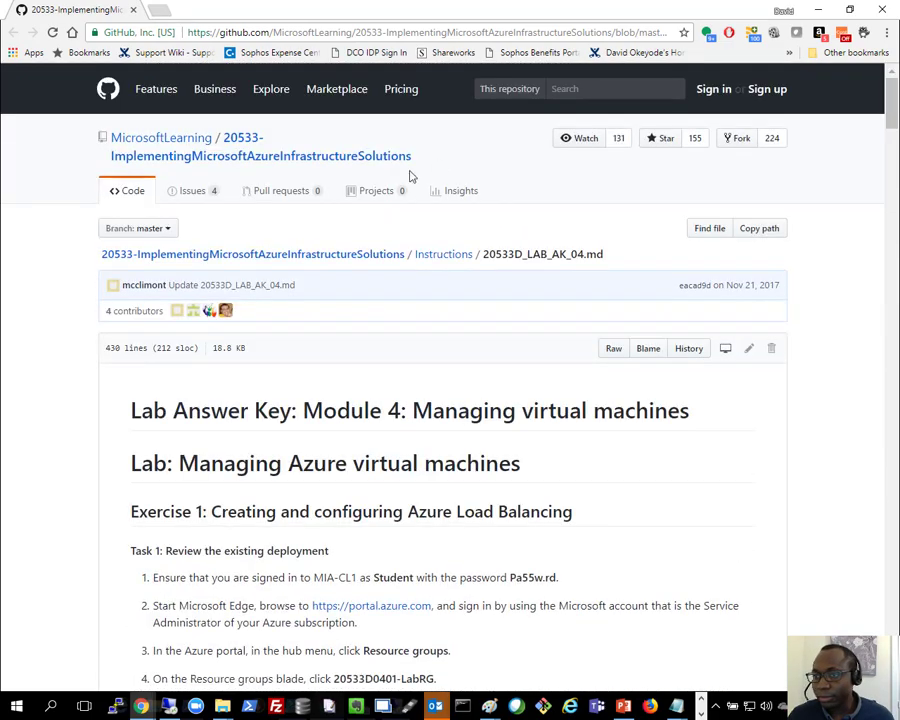
# Step: Go to the repository's Instructions folder, open 20533D_LAB_AK_05.md in a new tab and switch to it
pyautogui.click(436, 261)
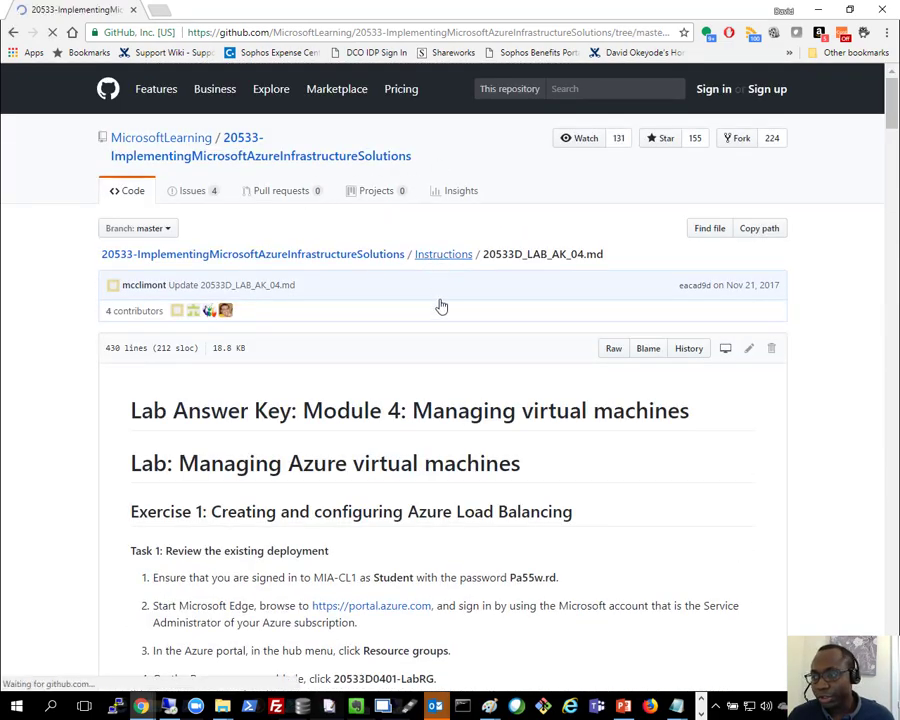
pyautogui.scroll(-2, 432, 370)
pyautogui.scroll(-2, 369, 369)
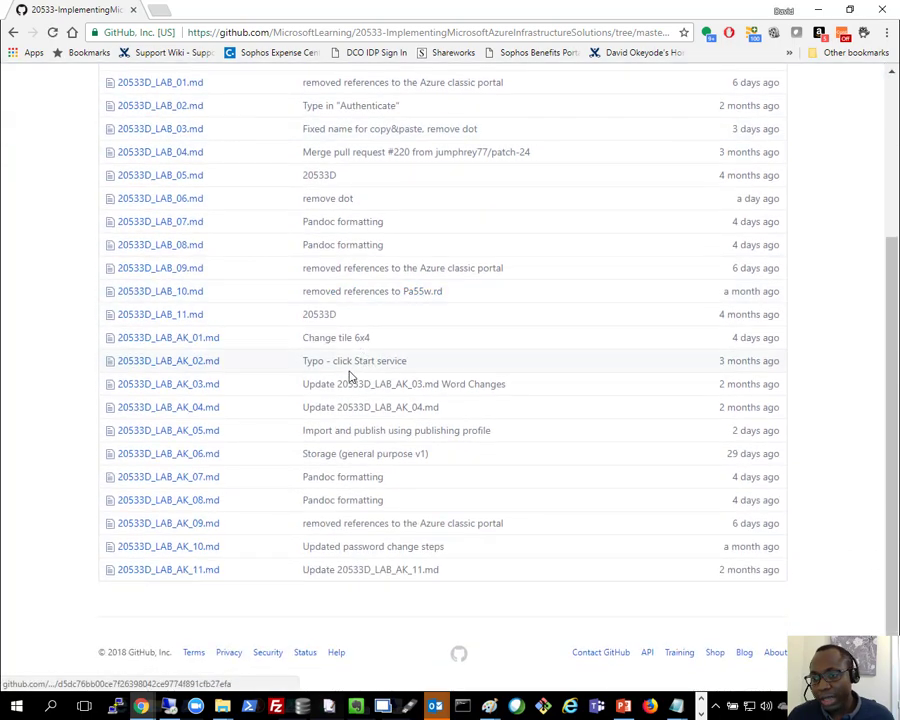
pyautogui.rightClick(188, 438)
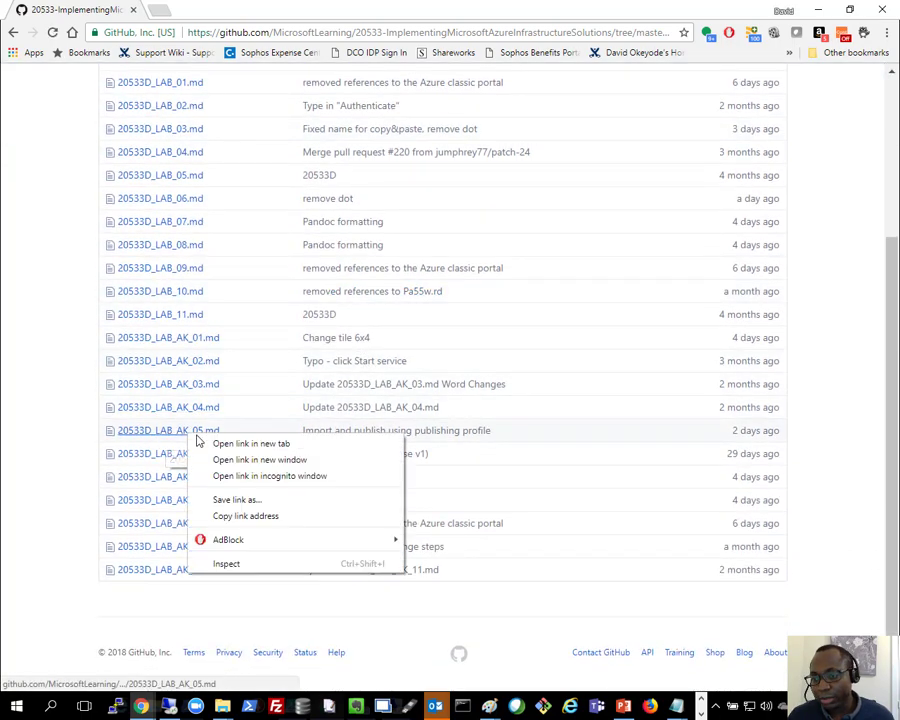
pyautogui.click(212, 441)
pyautogui.click(236, 8)
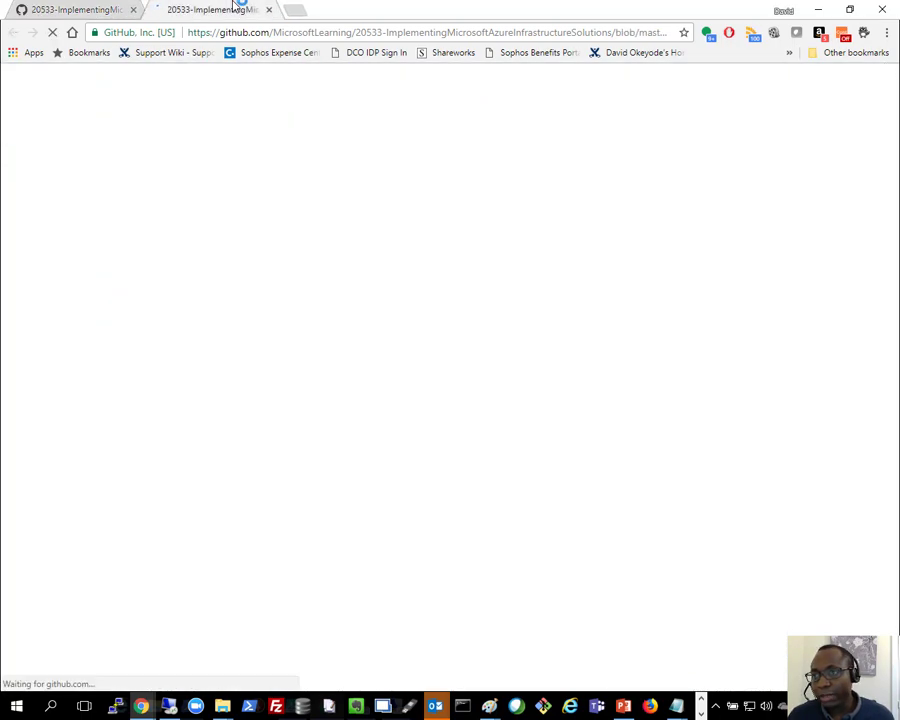
# Step: Review the answer key's opening headings, highlighting the module title "Implementing Azure App Service" and the lab title "Implementing web apps"
pyautogui.scroll(-2, 336, 196)
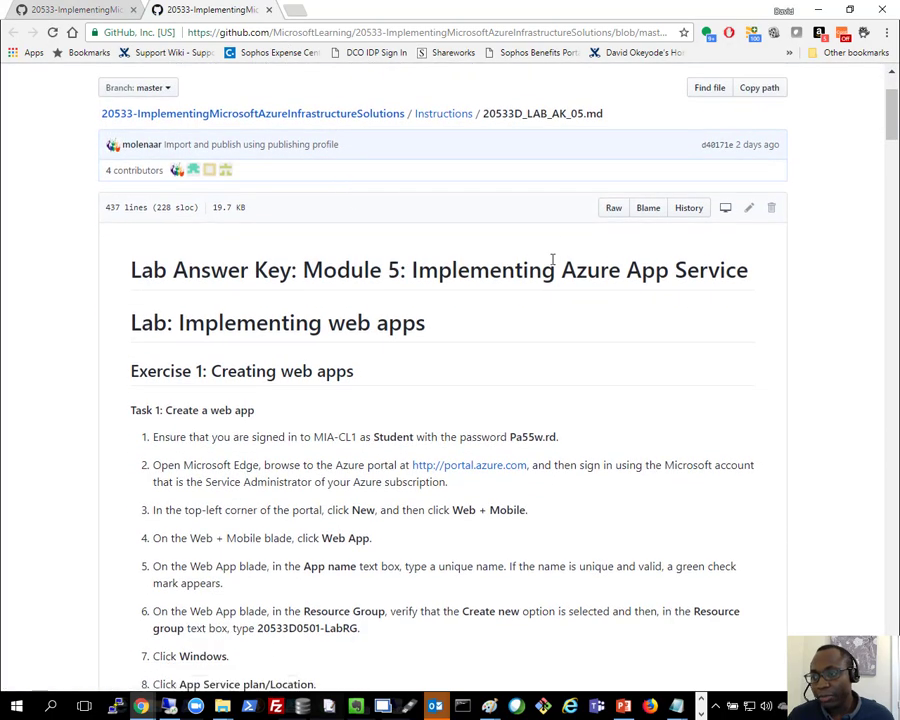
pyautogui.moveTo(412, 272); pyautogui.dragTo(755, 284)
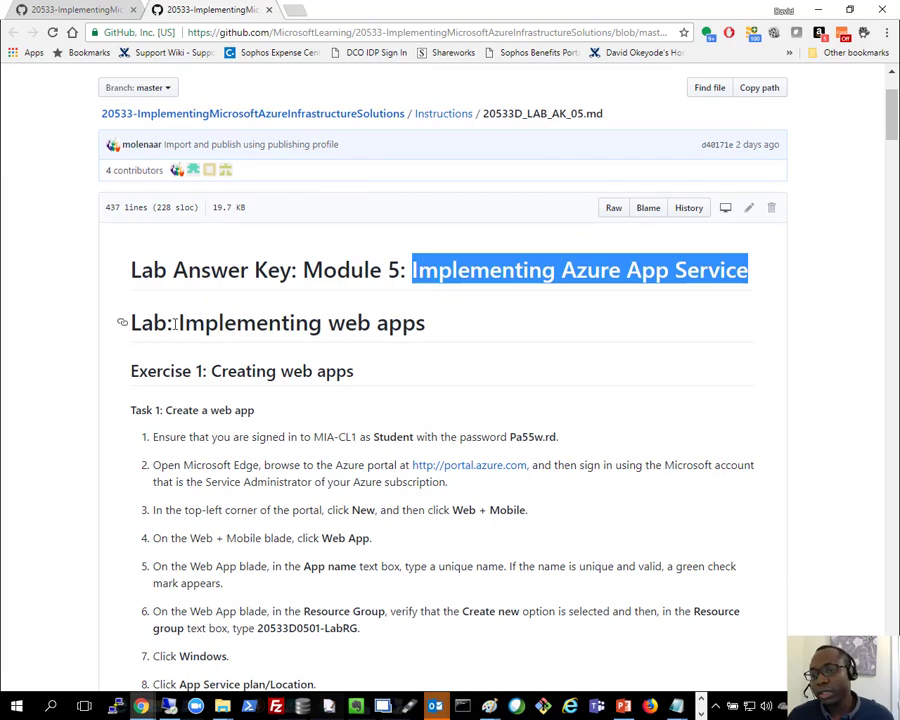
pyautogui.moveTo(178, 323); pyautogui.dragTo(446, 326)
pyautogui.scroll(-1, 446, 328)
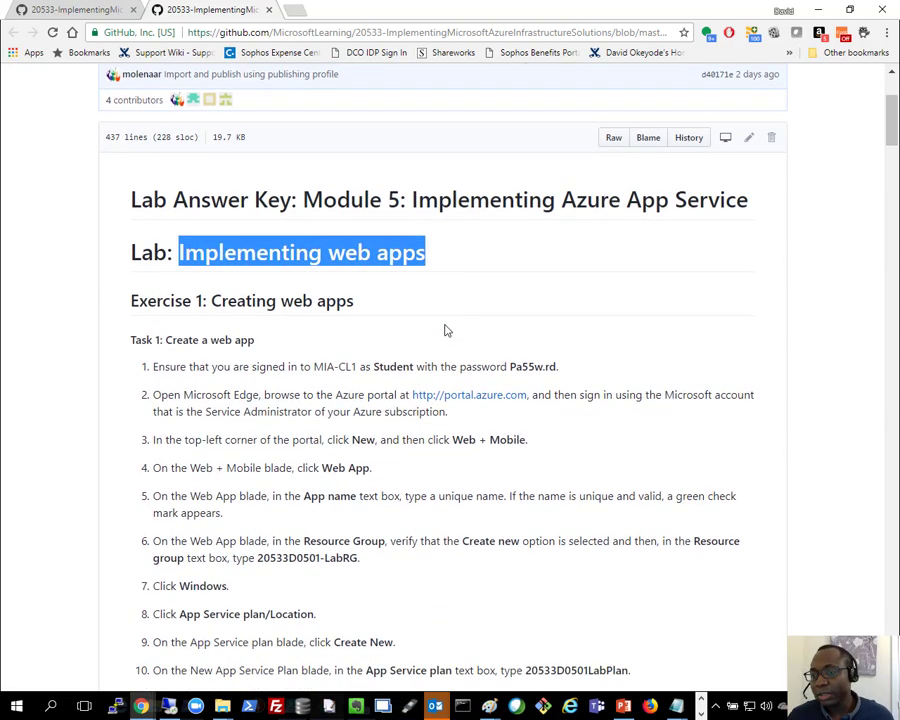
pyautogui.click(305, 318)
# Step: Highlight the Exercise 1 heading, "Creating web apps", and skim its tasks on the web app, deployment slot and deployment credentials
pyautogui.scroll(-3, 306, 318)
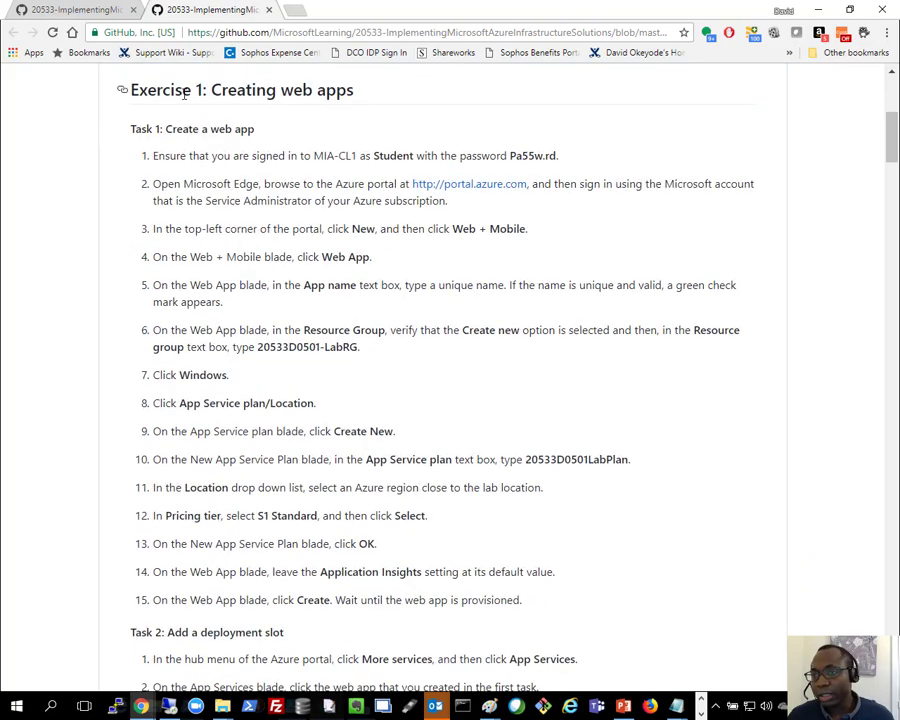
pyautogui.moveTo(184, 94); pyautogui.dragTo(366, 94)
pyautogui.scroll(-9, 374, 270)
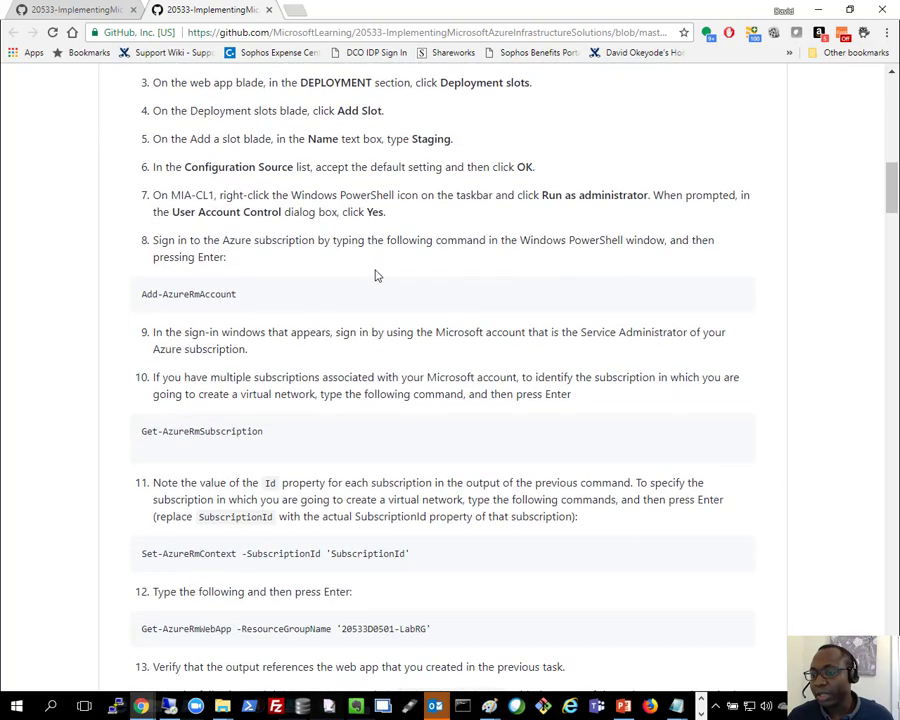
pyautogui.scroll(-10, 375, 275)
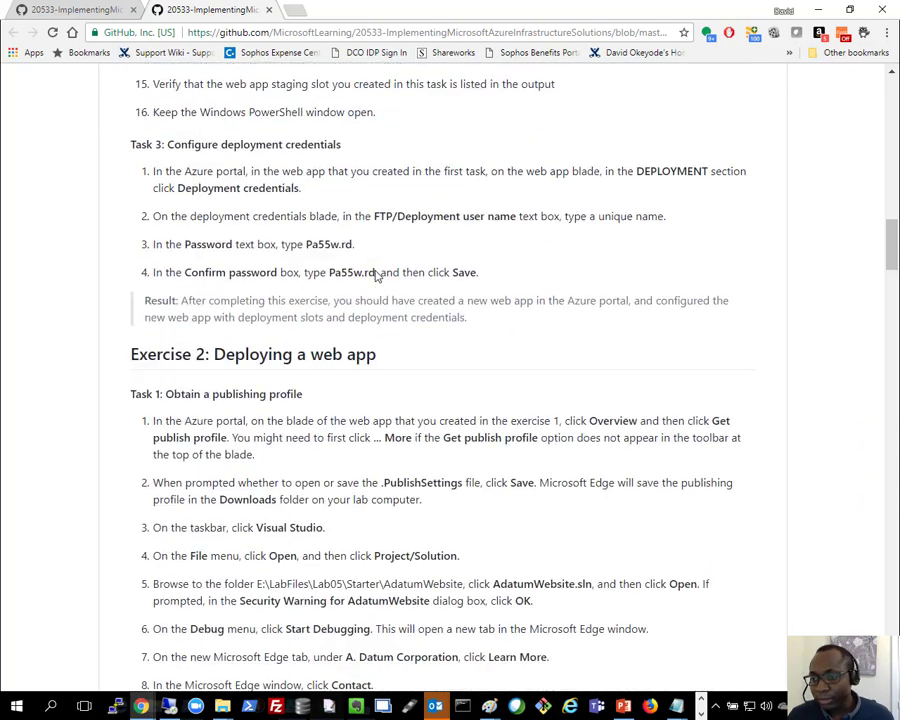
# Step: Highlight part of the Exercise 2 heading, "Deploying a web app", skim its publishing profile and deployment tasks, and clear the highlight
pyautogui.moveTo(267, 353); pyautogui.dragTo(361, 351)
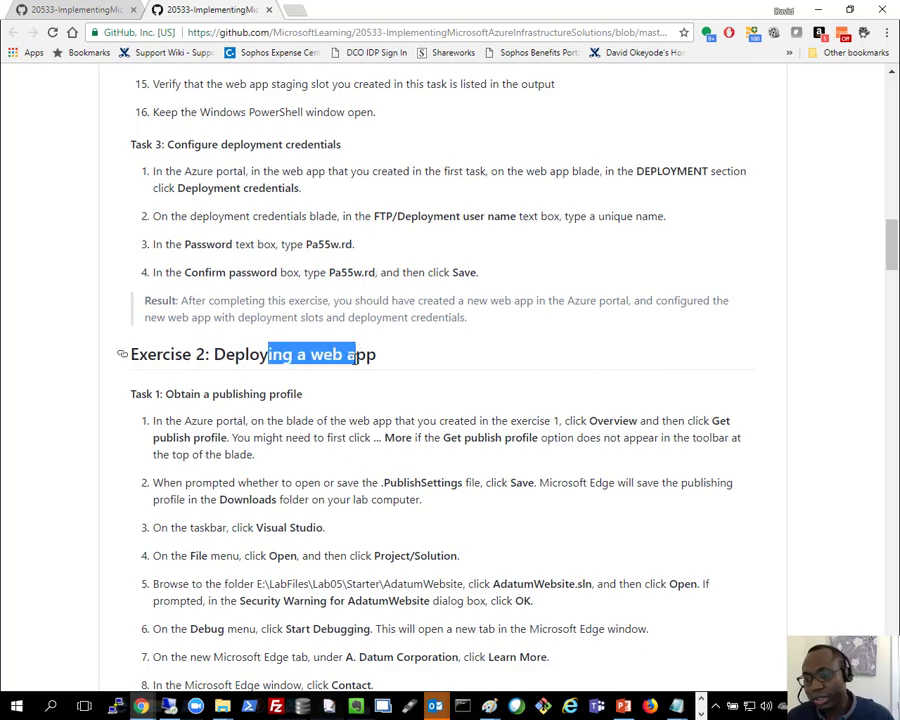
pyautogui.scroll(-2, 430, 478)
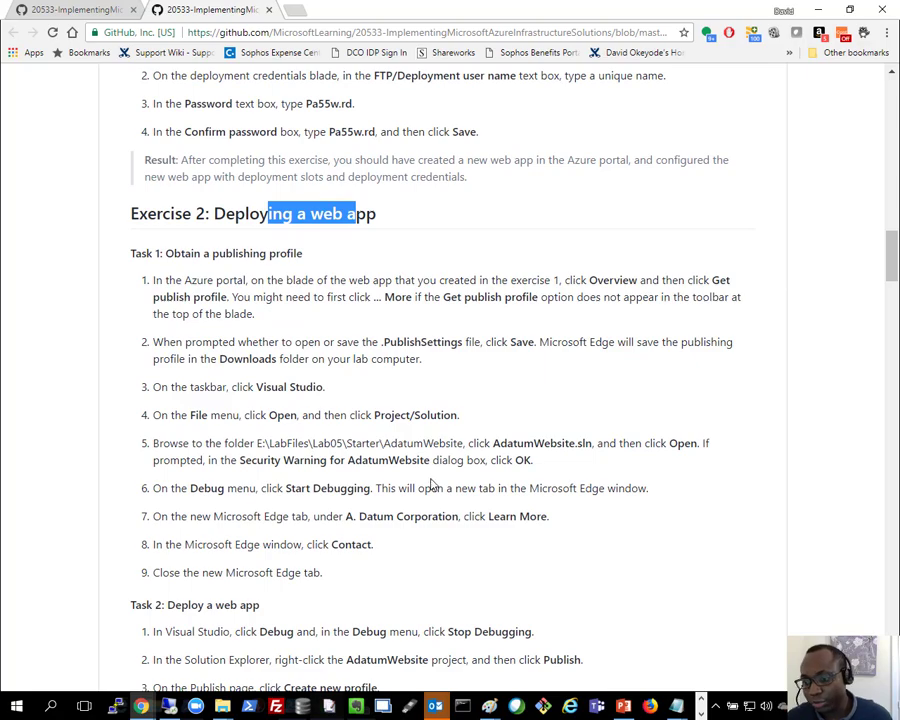
pyautogui.scroll(-1, 434, 460)
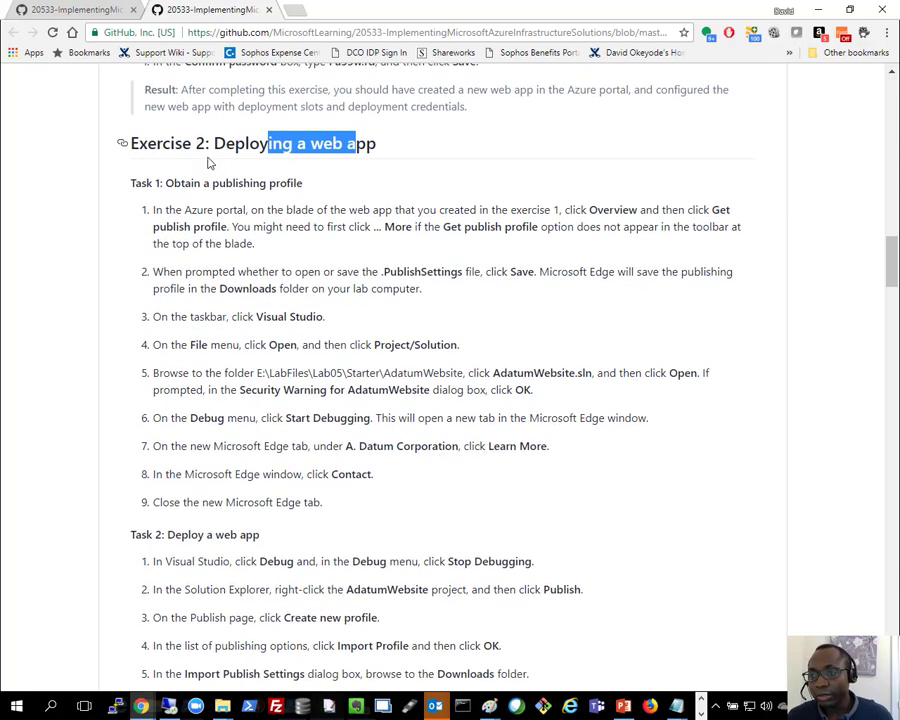
pyautogui.click(215, 148)
# Step: Go to Exercise 3, "Managing web apps", highlight part of its heading and read the task on deploying a web app for staging
pyautogui.scroll(-9, 236, 154)
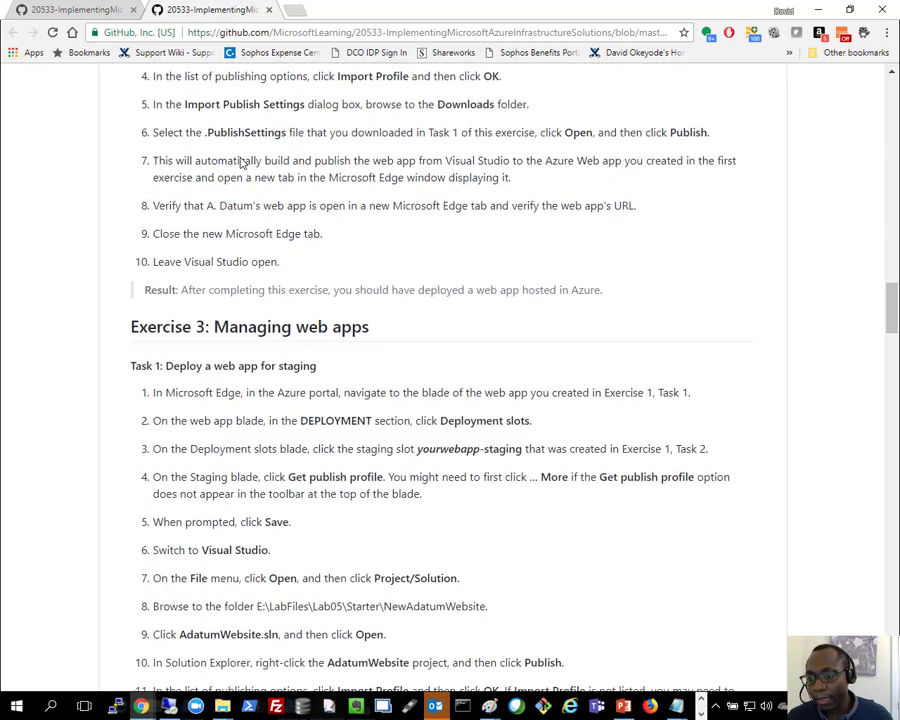
pyautogui.moveTo(247, 280); pyautogui.dragTo(378, 271)
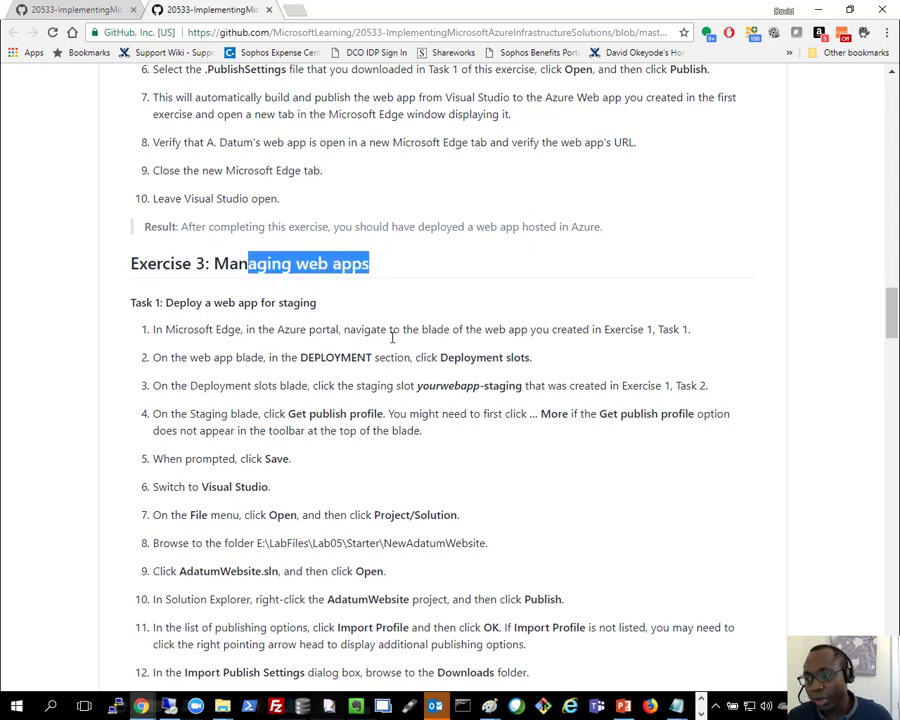
pyautogui.scroll(-1, 398, 374)
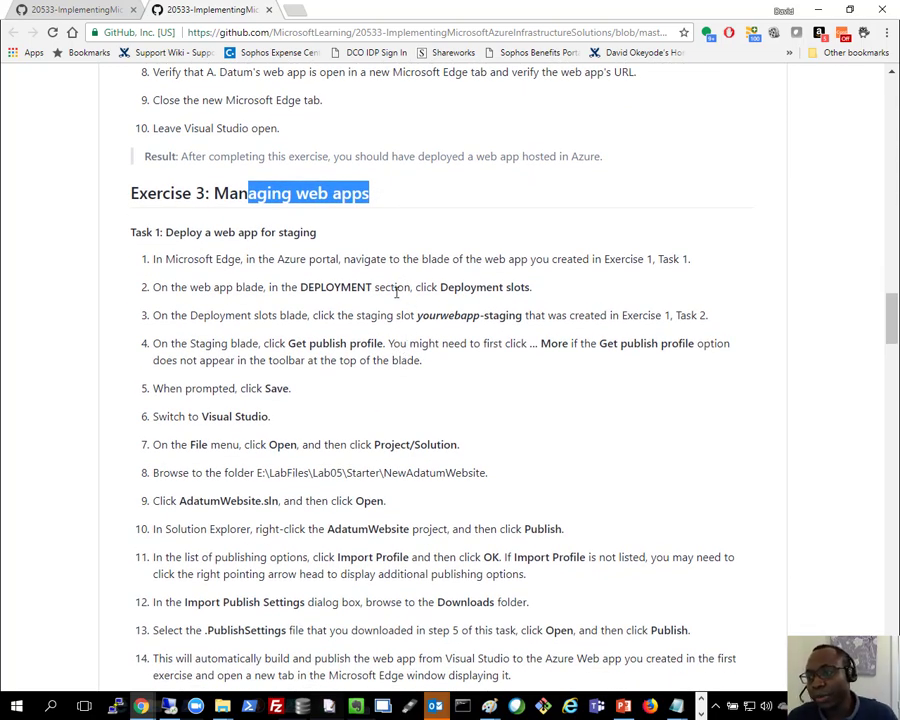
pyautogui.scroll(-1, 519, 345)
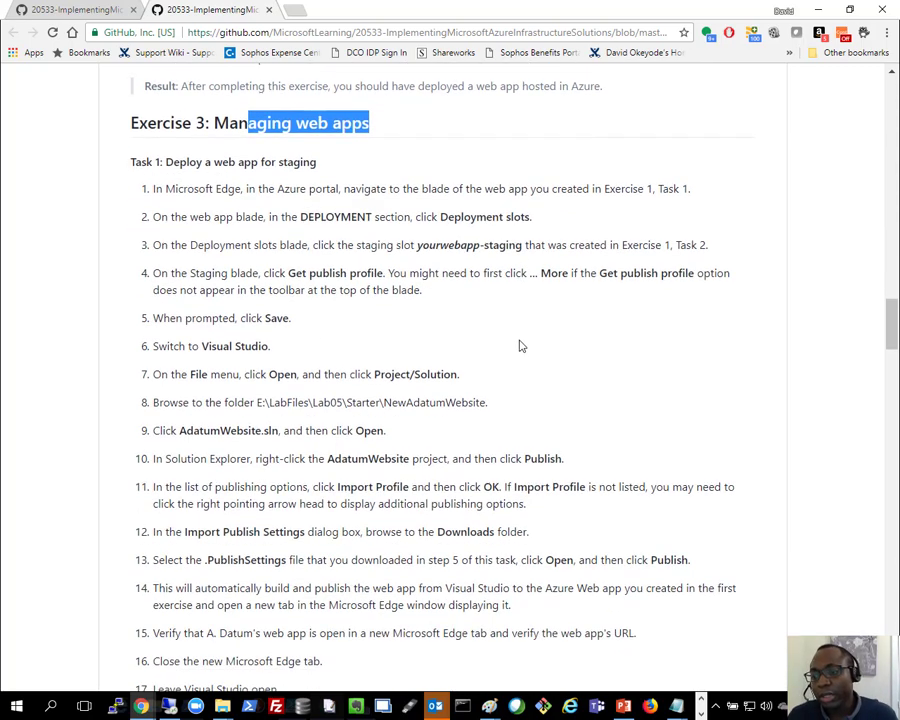
pyautogui.scroll(-1, 519, 345)
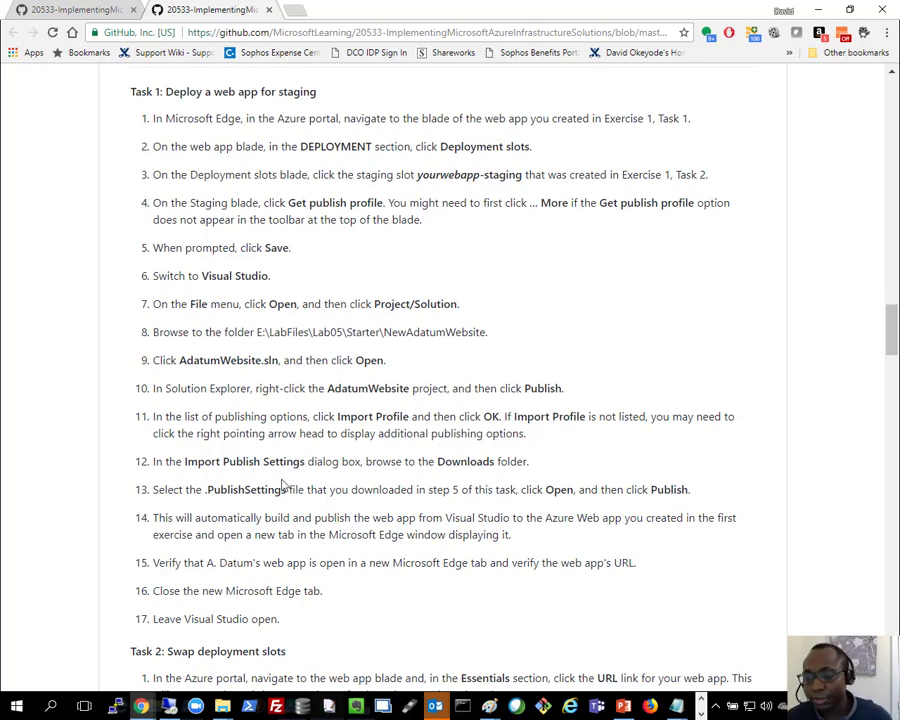
# Step: Go to Exercise 4, highlight "Implementing Traffic Manager" in its heading, and skim the remaining tasks to the end of the document
pyautogui.scroll(-10, 285, 481)
pyautogui.scroll(-3, 296, 481)
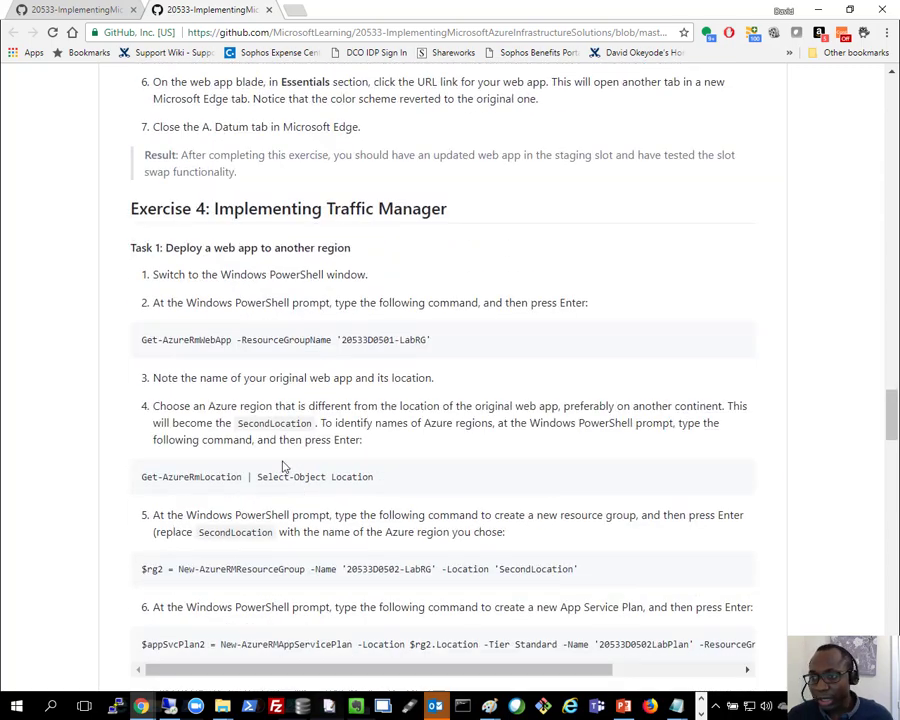
pyautogui.moveTo(245, 208); pyautogui.dragTo(450, 206)
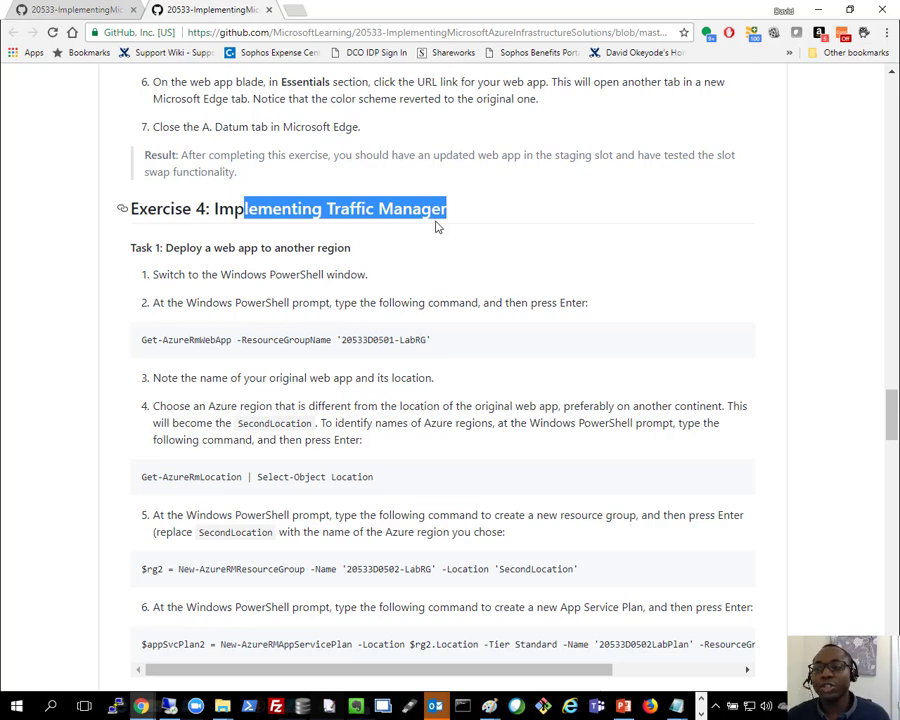
pyautogui.click(438, 266)
pyautogui.scroll(-10, 440, 267)
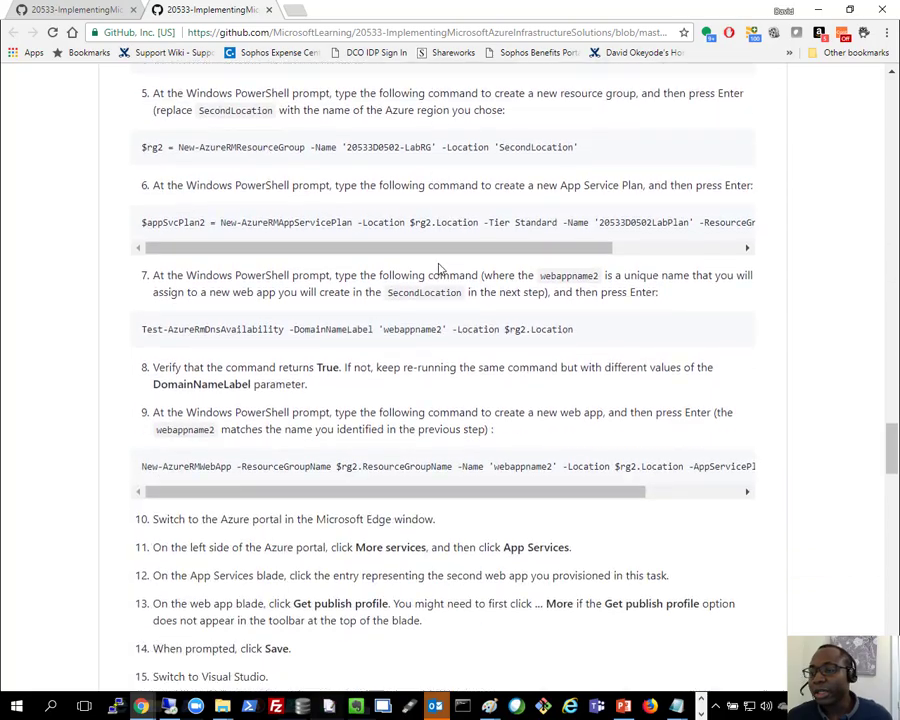
pyautogui.scroll(-18, 442, 268)
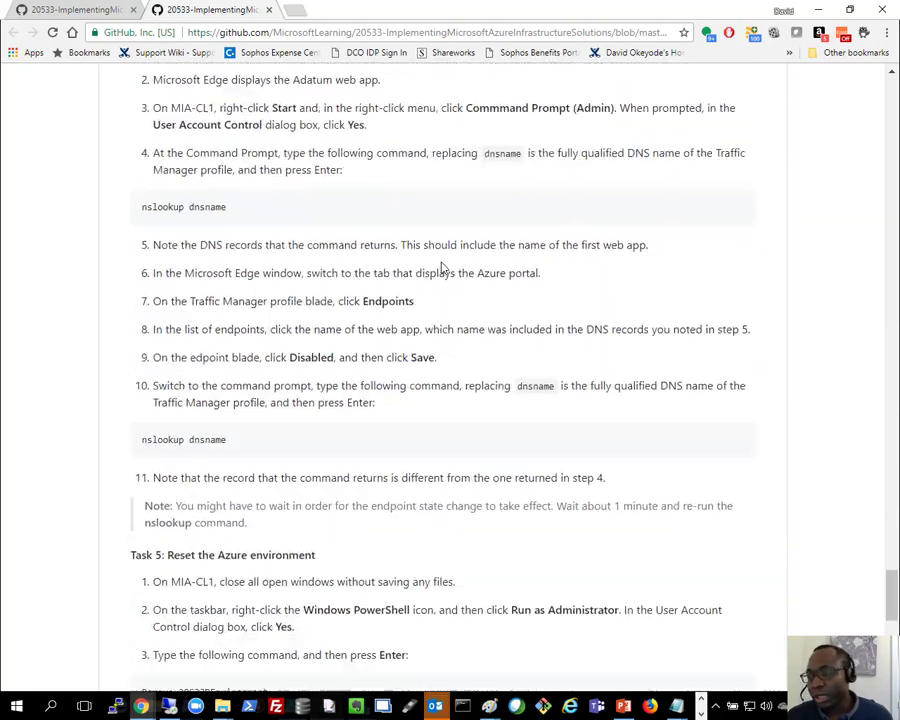
pyautogui.scroll(-3, 443, 268)
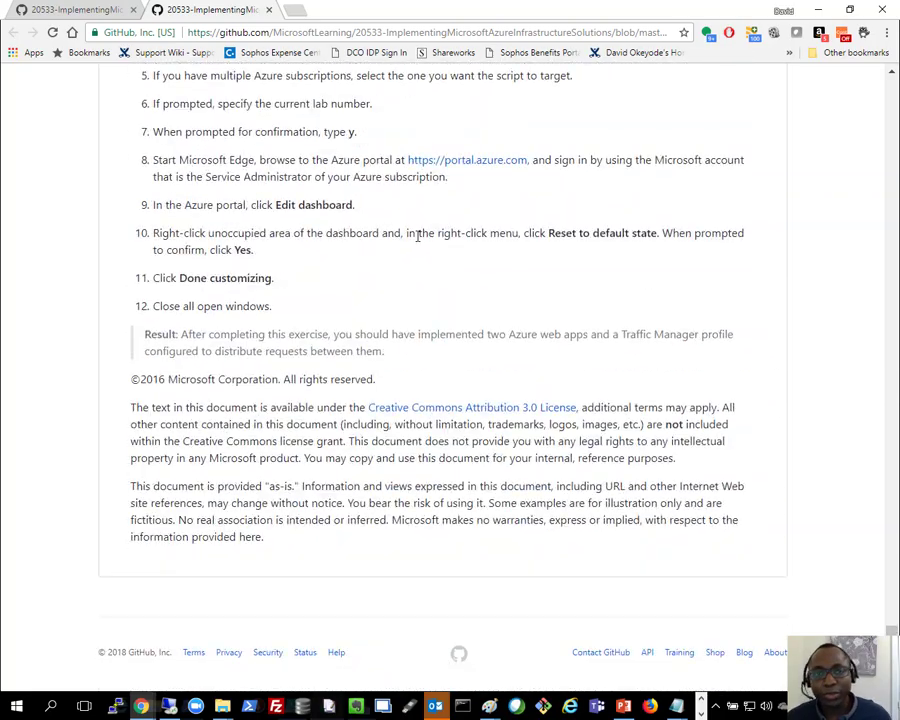